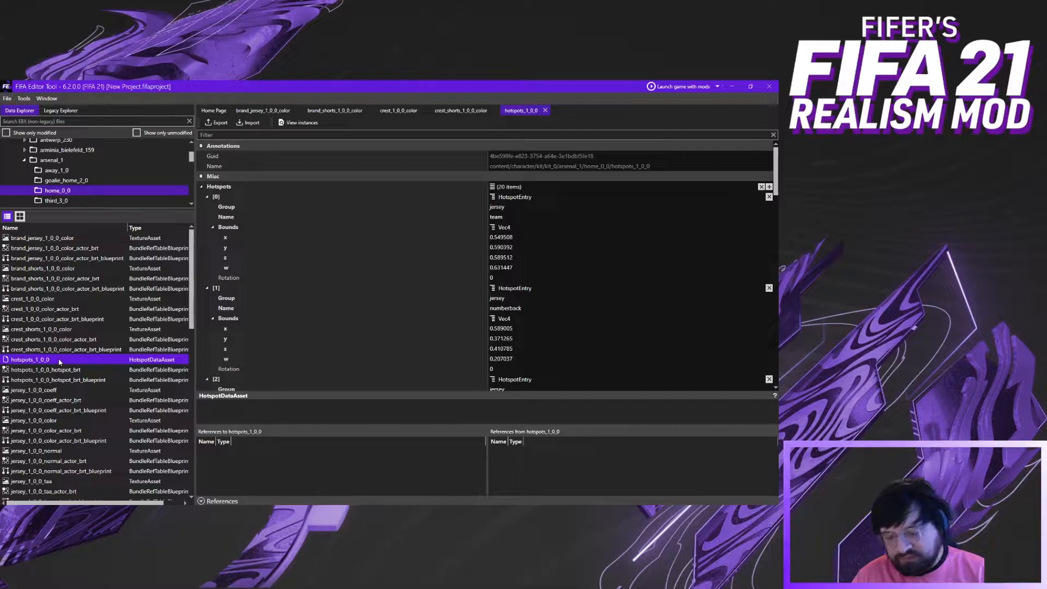
Review the Arsenal home kit's textures: brand_jersey_1_0_0_color, brand_shorts_1_0_0_color, crest_1_0_0_color and crest_shorts_1_0_0_color
{"action": "left_click", "coordinate": [63, 239]}
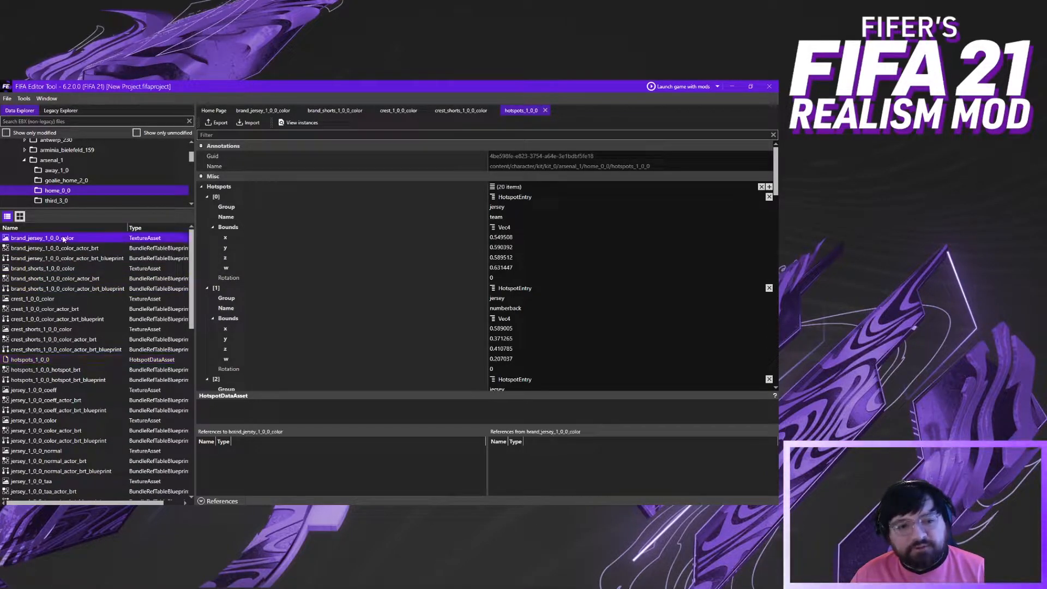
{"action": "left_click", "coordinate": [259, 112]}
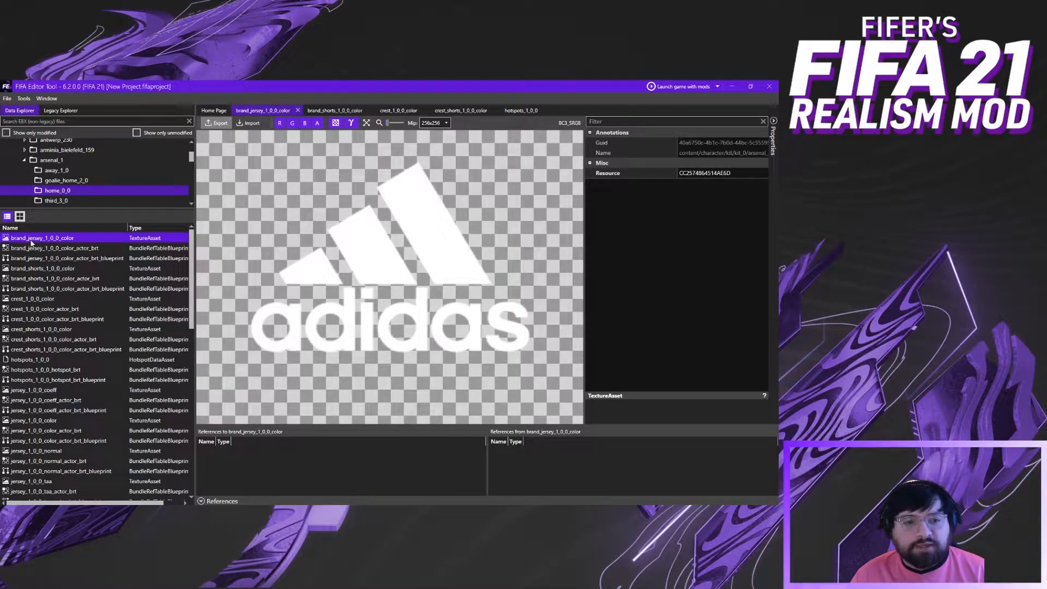
{"action": "left_click", "coordinate": [52, 269]}
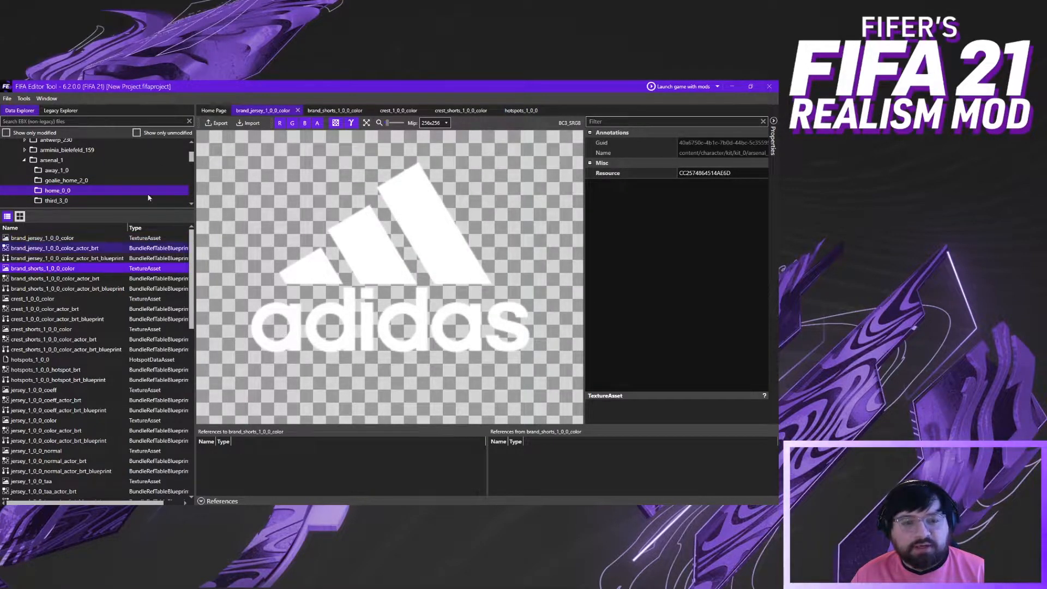
{"action": "left_click", "coordinate": [333, 111]}
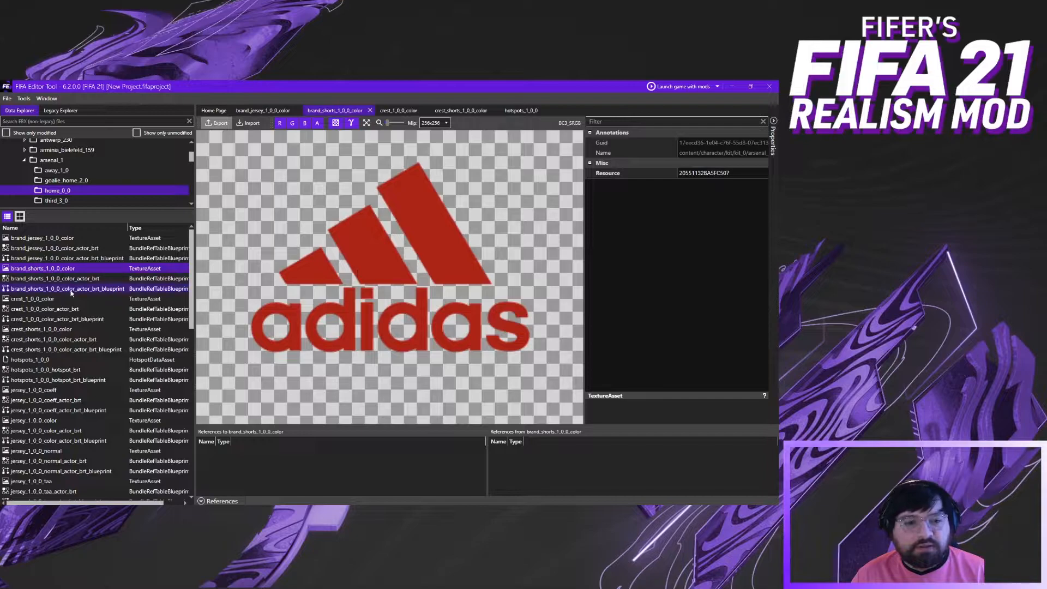
{"action": "left_click", "coordinate": [54, 299]}
{"action": "left_click", "coordinate": [397, 112]}
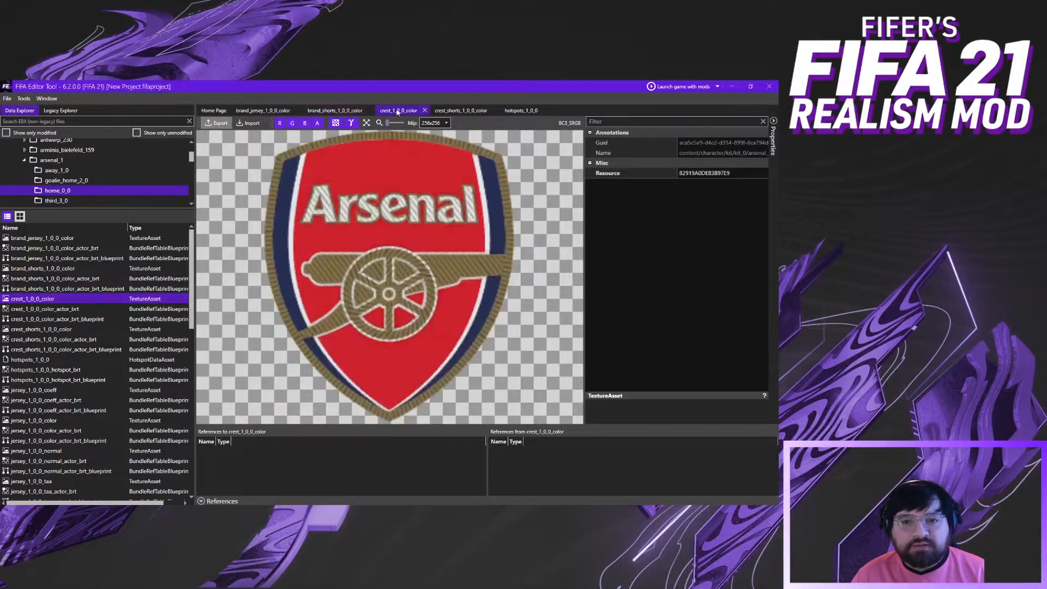
{"action": "left_click", "coordinate": [457, 113]}
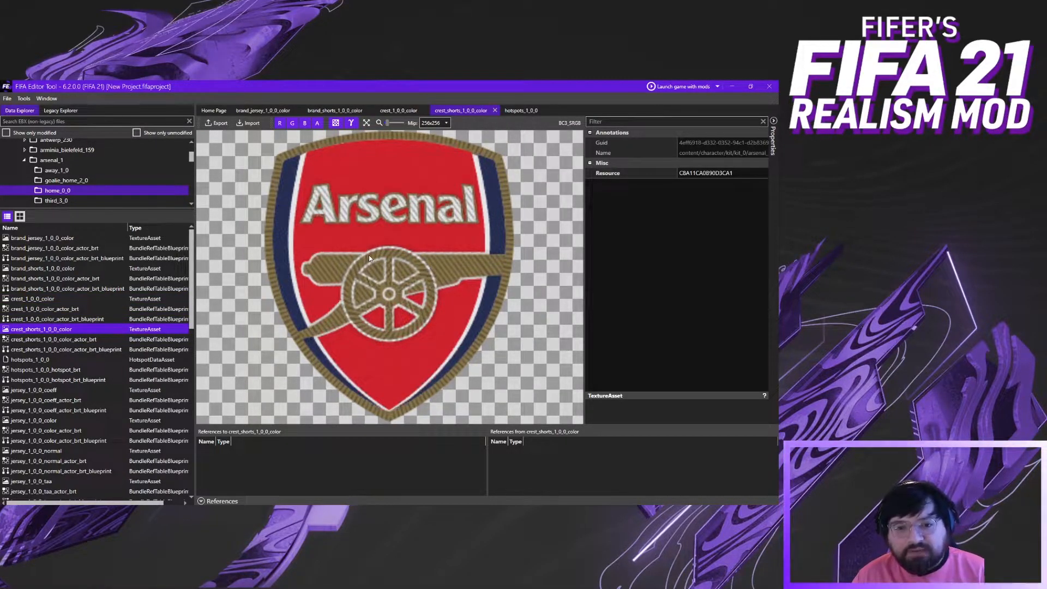
Examine the jersey hotspot entries in hotspots_1_0_0, from team through numberback, numberfront, name and armband to brand
{"action": "left_click", "coordinate": [521, 112]}
{"action": "left_click", "coordinate": [349, 289]}
{"action": "scroll", "coordinate": [349, 290], "scroll_direction": "down", "scroll_amount": 4}
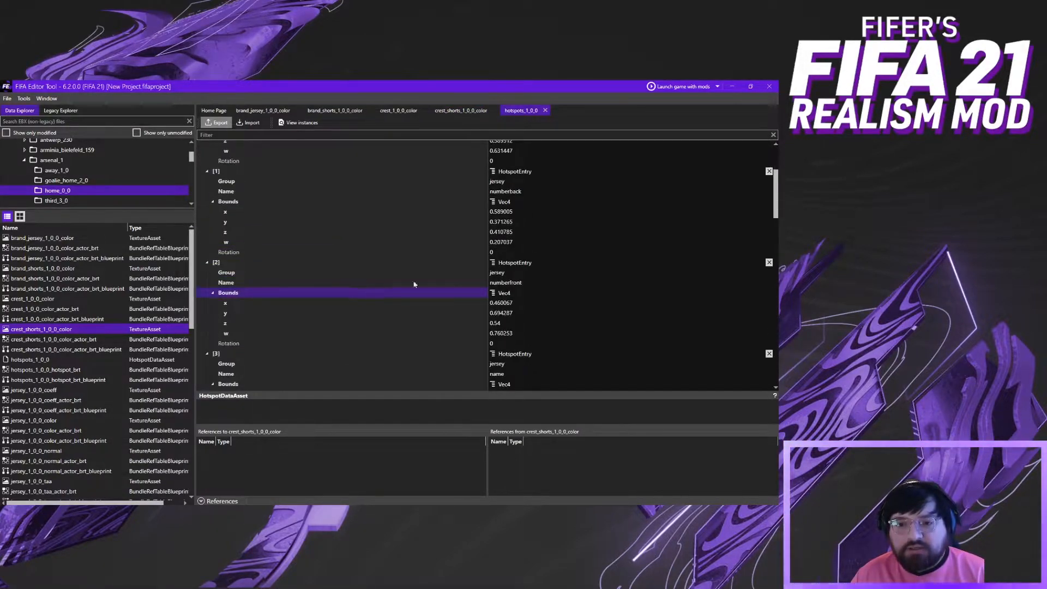
{"action": "scroll", "coordinate": [460, 207], "scroll_direction": "up", "scroll_amount": 4}
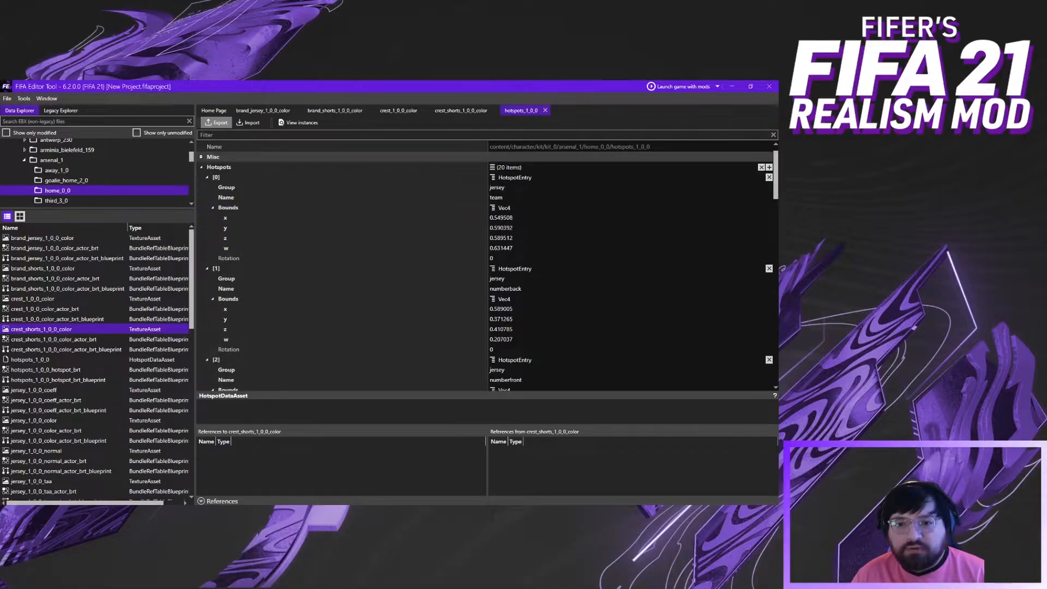
{"action": "scroll", "coordinate": [488, 265], "scroll_direction": "down", "scroll_amount": 4}
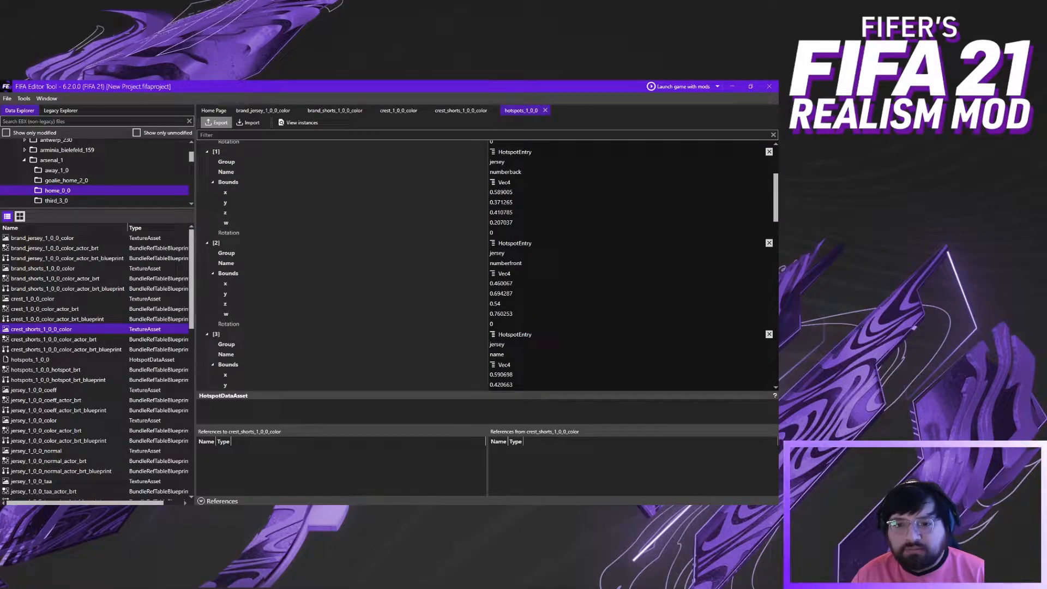
{"action": "scroll", "coordinate": [487, 265], "scroll_direction": "down", "scroll_amount": 1}
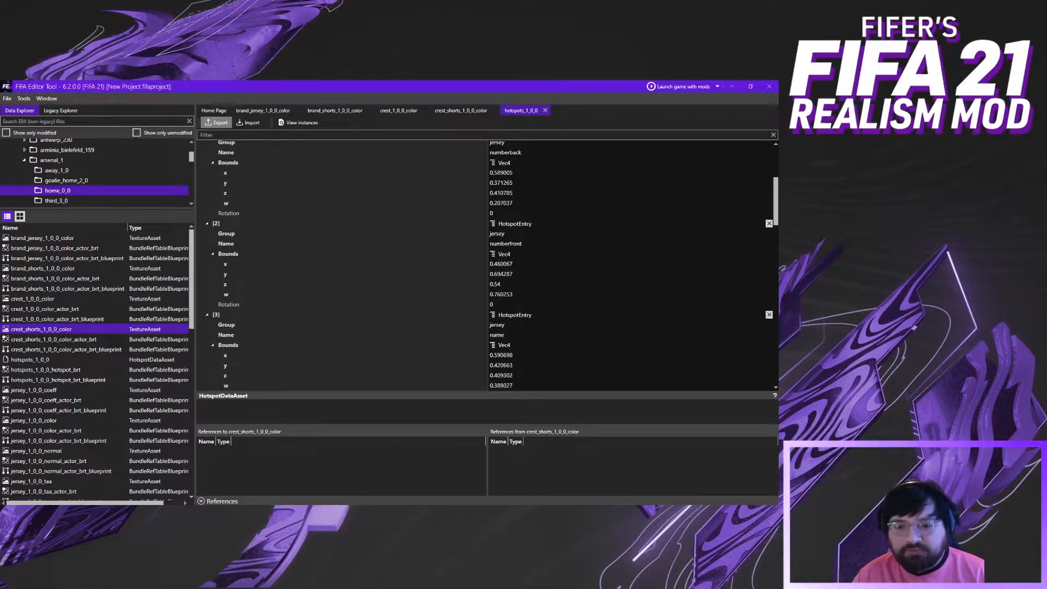
{"action": "scroll", "coordinate": [487, 264], "scroll_direction": "down", "scroll_amount": 8}
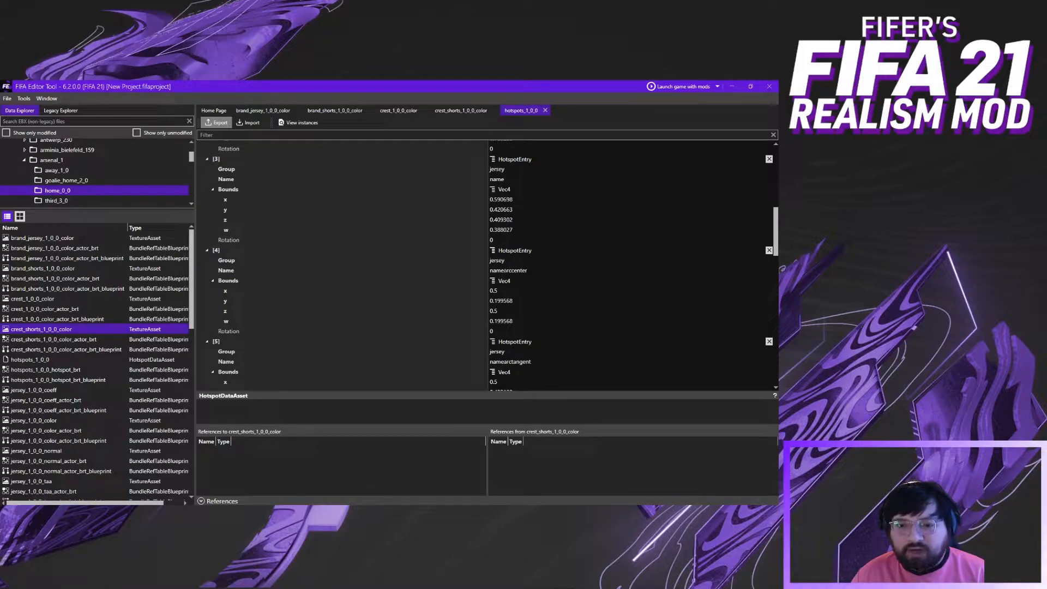
{"action": "scroll", "coordinate": [487, 265], "scroll_direction": "down", "scroll_amount": 1}
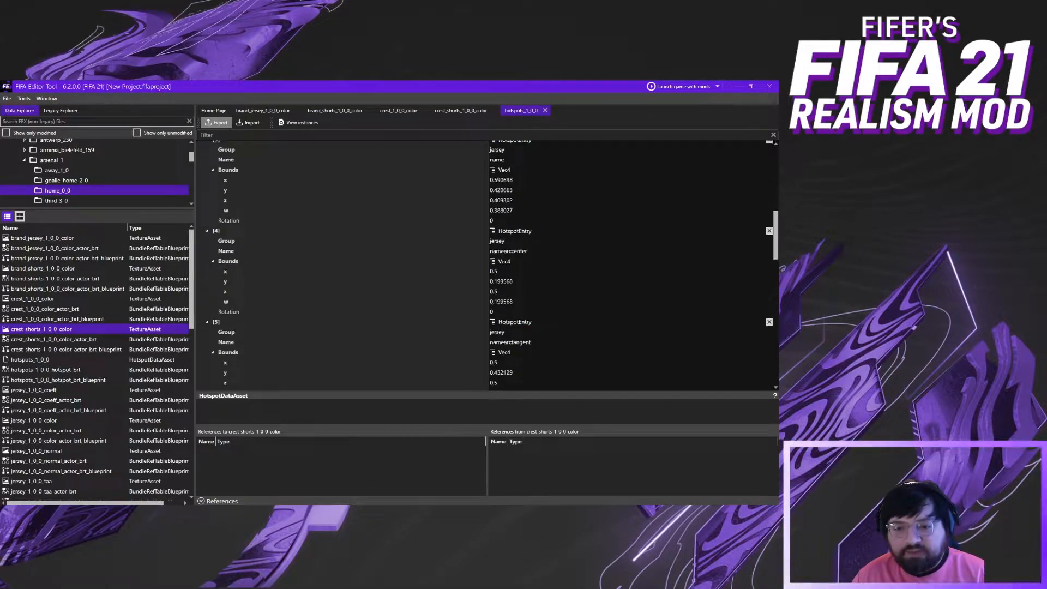
{"action": "scroll", "coordinate": [488, 265], "scroll_direction": "down", "scroll_amount": 5}
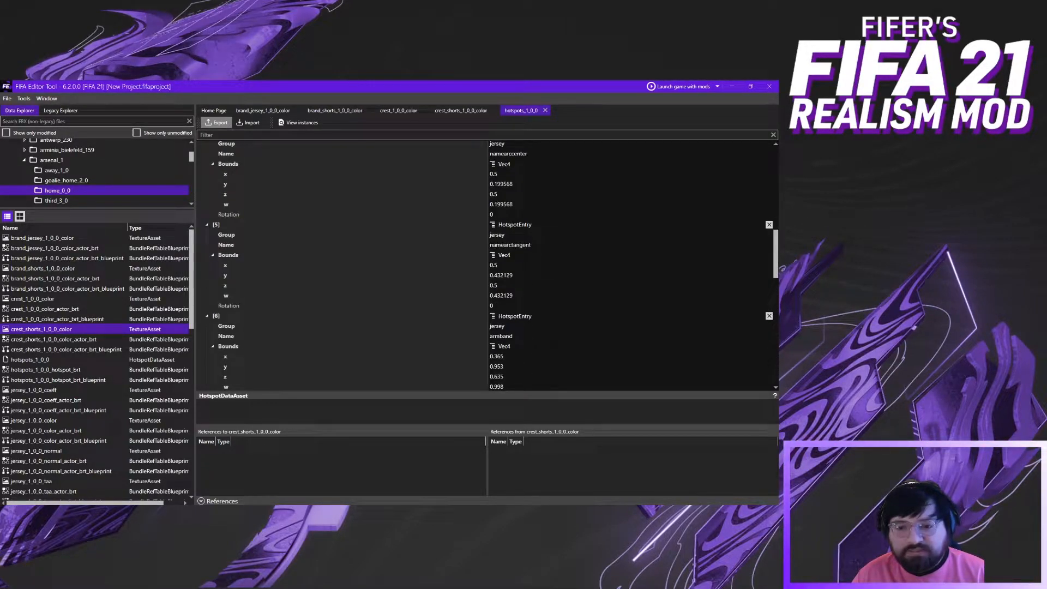
{"action": "scroll", "coordinate": [453, 346], "scroll_direction": "down", "scroll_amount": 5}
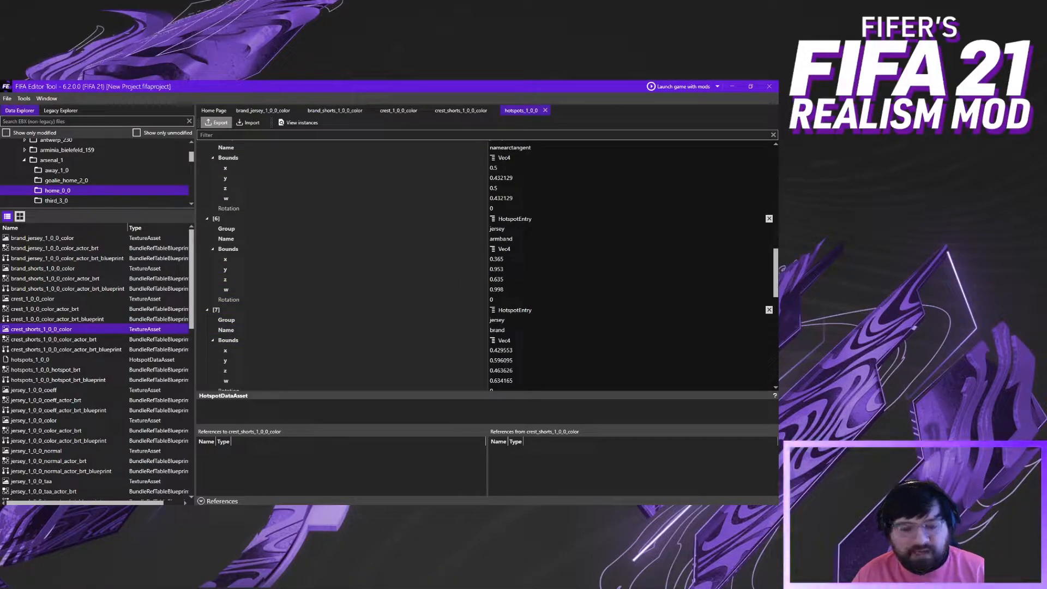
{"action": "scroll", "coordinate": [488, 265], "scroll_direction": "down", "scroll_amount": 3}
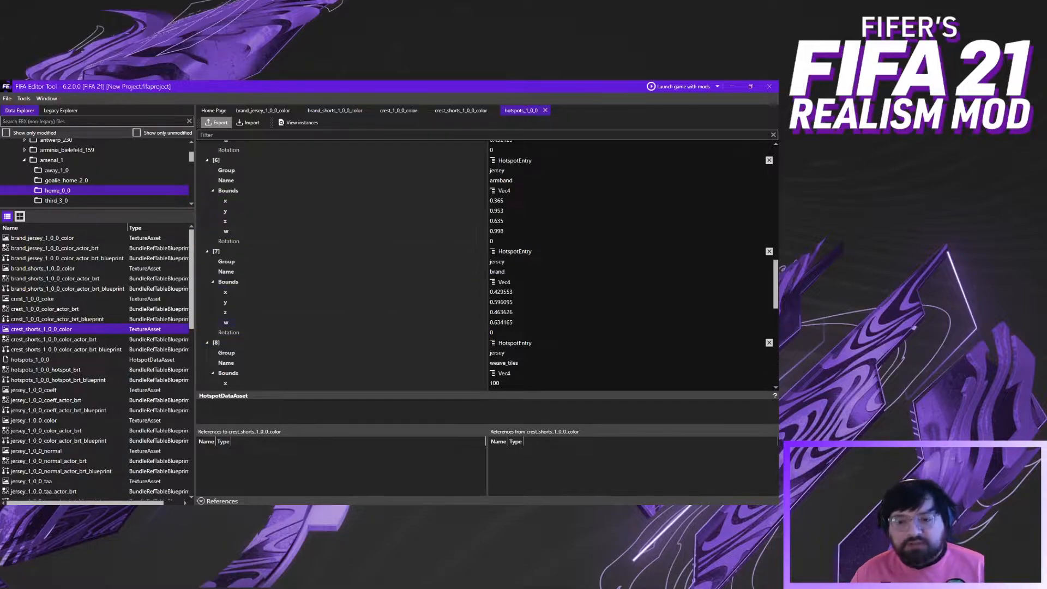
{"action": "scroll", "coordinate": [440, 303], "scroll_direction": "up", "scroll_amount": 7}
{"action": "scroll", "coordinate": [439, 303], "scroll_direction": "up", "scroll_amount": 20}
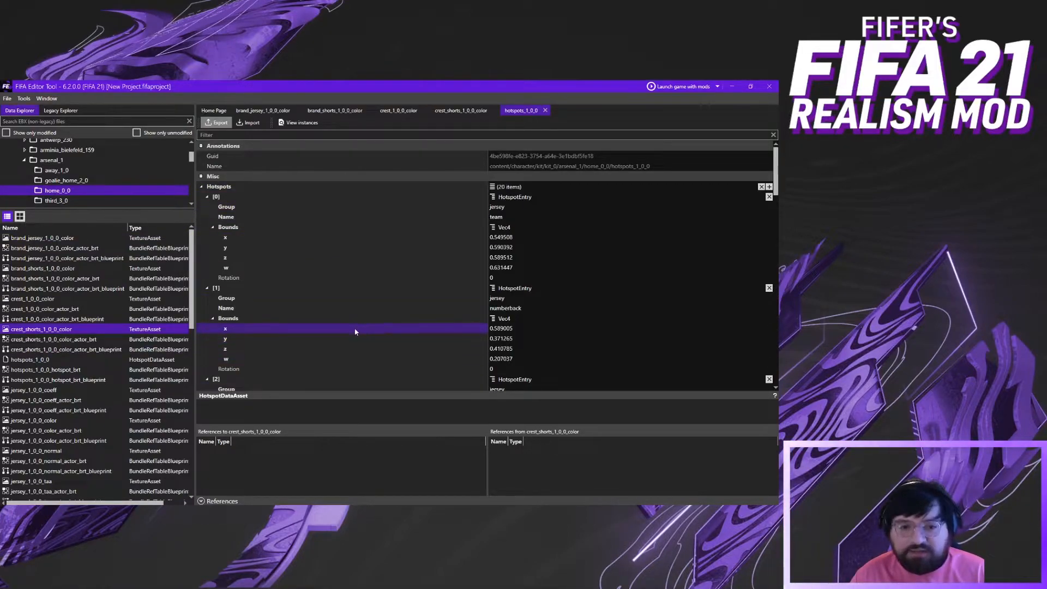
Inspect the x, y, z and w bounds of the jersey's team hotspot, entry [0]
{"action": "left_click", "coordinate": [240, 242]}
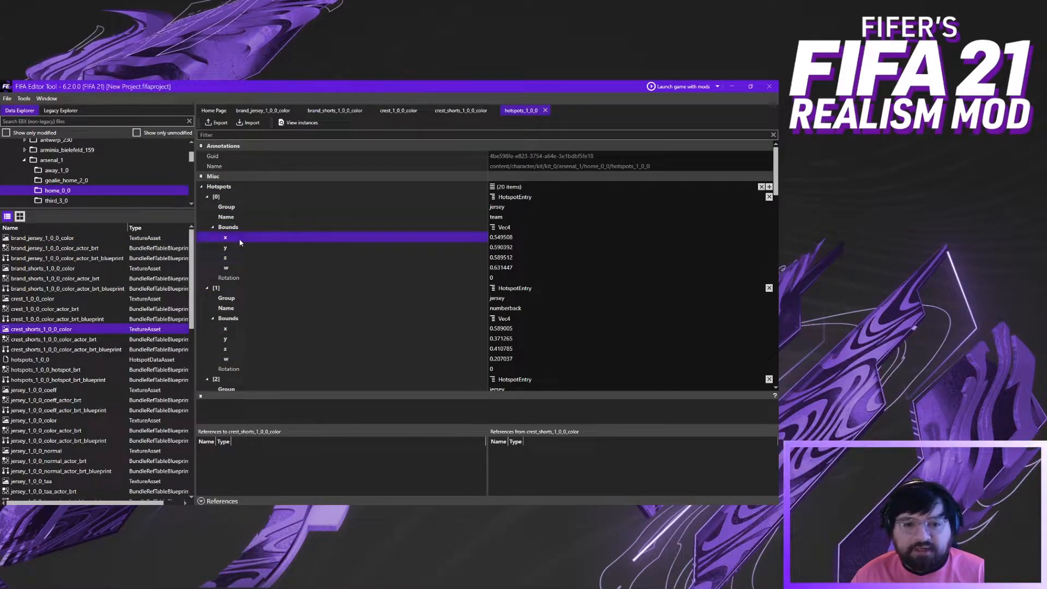
{"action": "left_click", "coordinate": [236, 257]}
{"action": "left_click", "coordinate": [242, 267]}
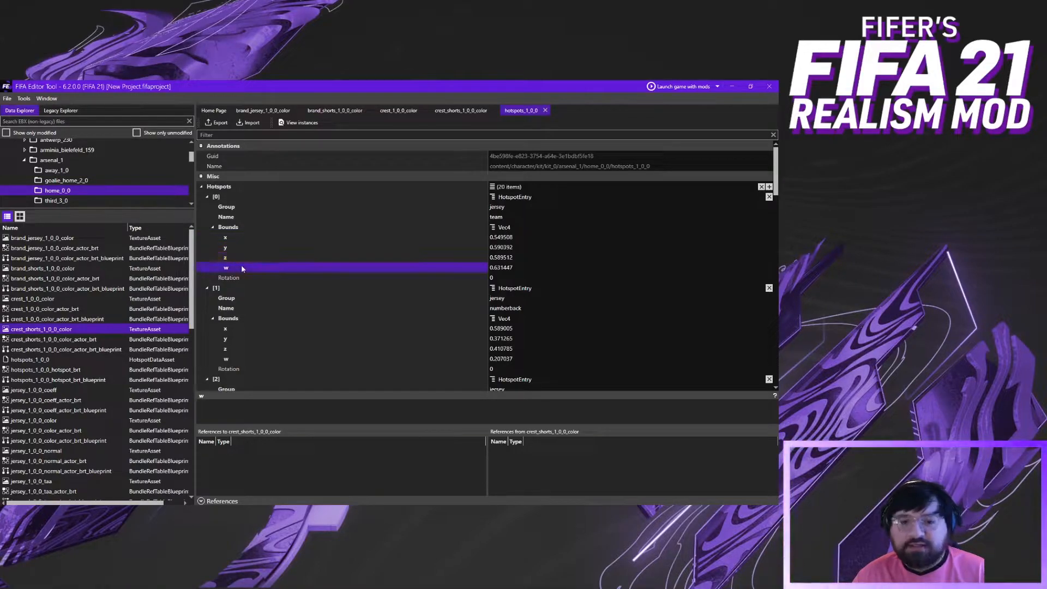
{"action": "left_click", "coordinate": [480, 238]}
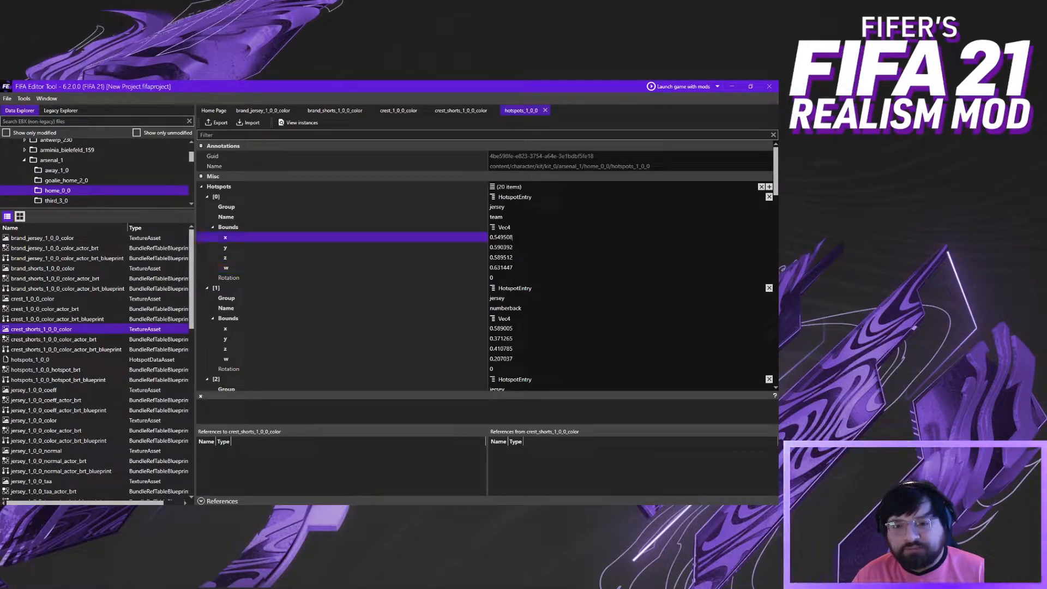
{"action": "left_click", "coordinate": [475, 247]}
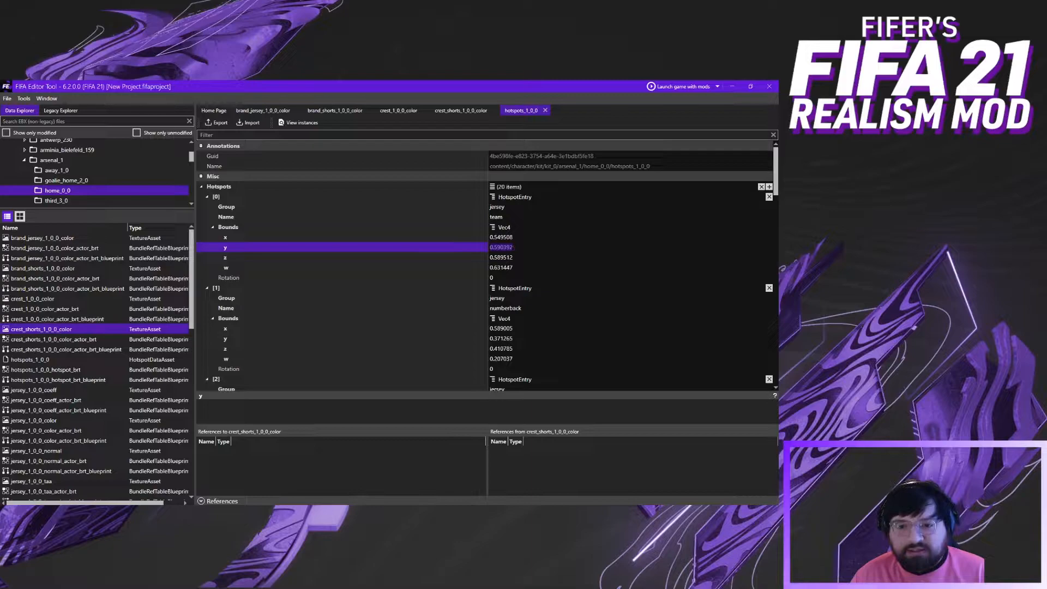
{"action": "left_click", "coordinate": [477, 238]}
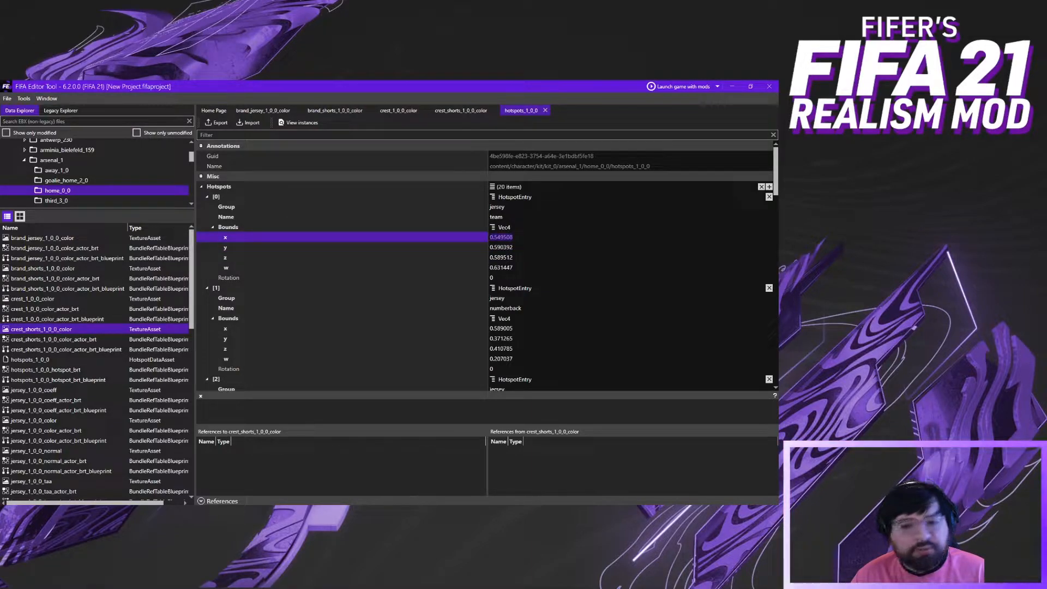
{"action": "left_click", "coordinate": [479, 248]}
{"action": "left_click", "coordinate": [479, 257]}
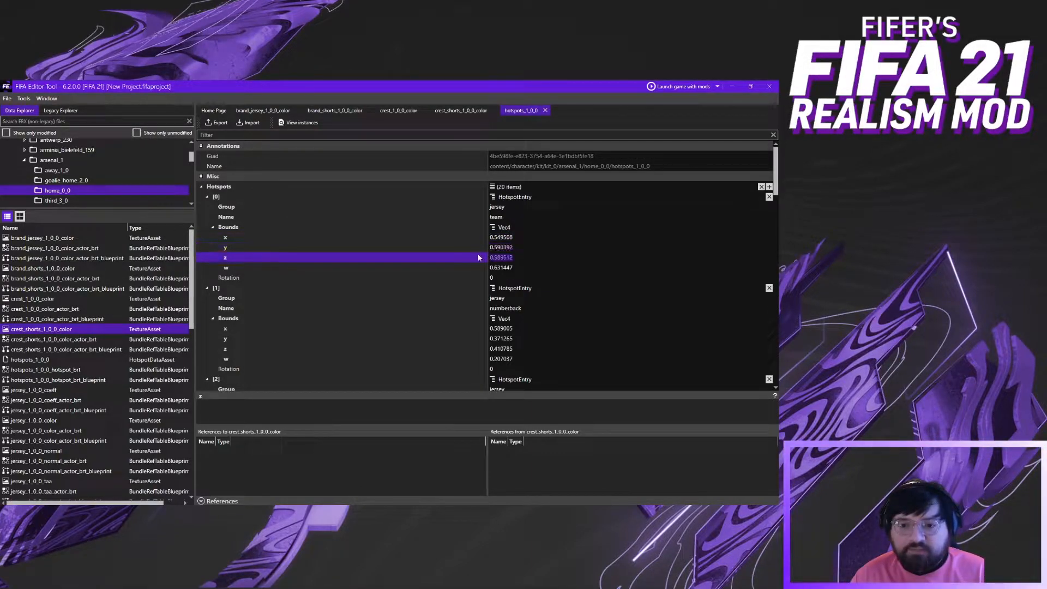
{"action": "left_click", "coordinate": [476, 267]}
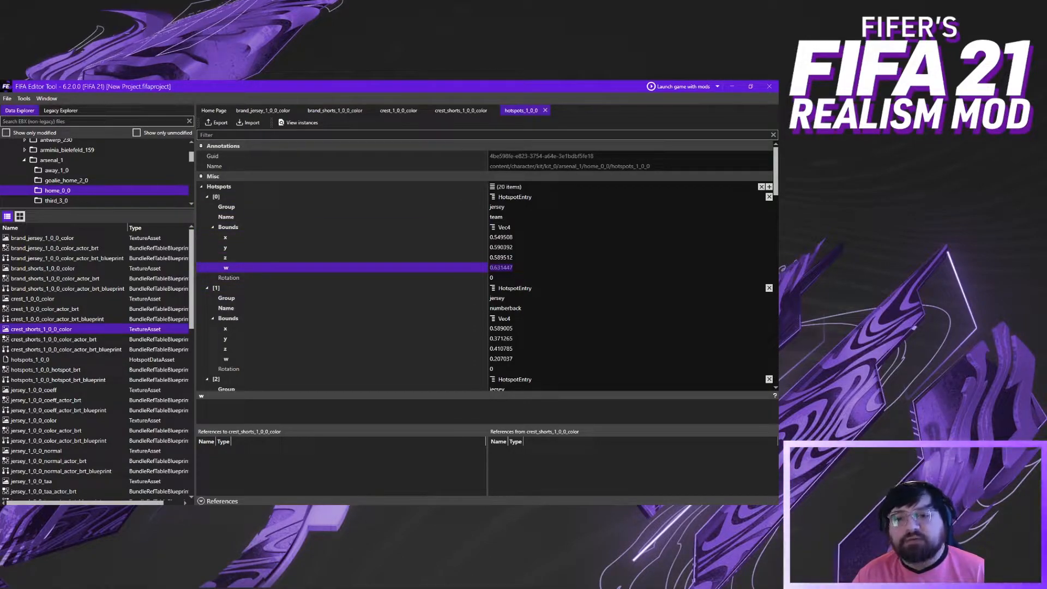
{"action": "left_click", "coordinate": [486, 238]}
{"action": "left_click", "coordinate": [485, 249]}
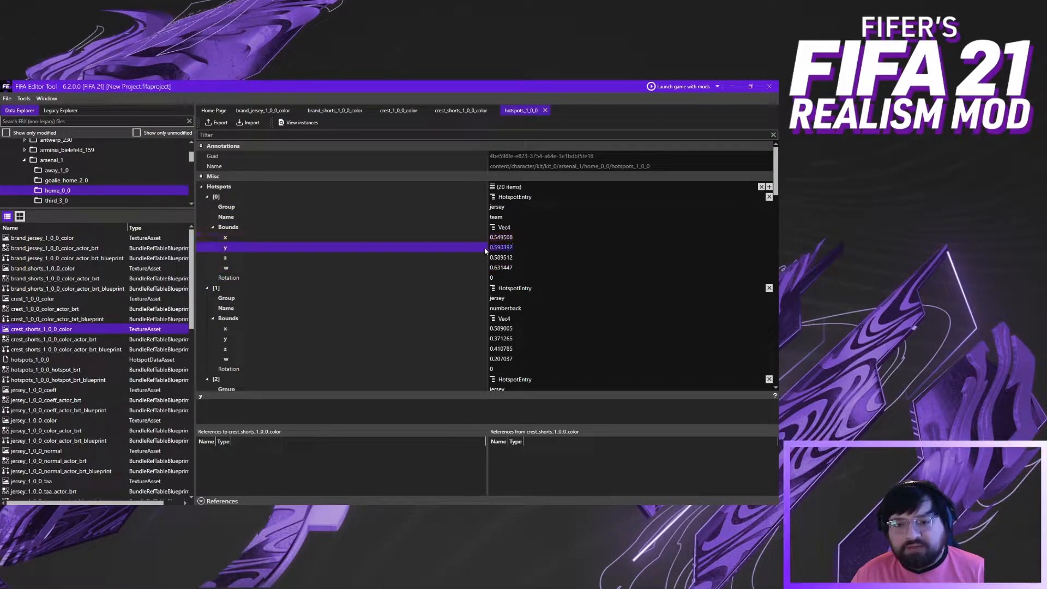
{"action": "left_click", "coordinate": [481, 258]}
{"action": "left_click", "coordinate": [484, 267]}
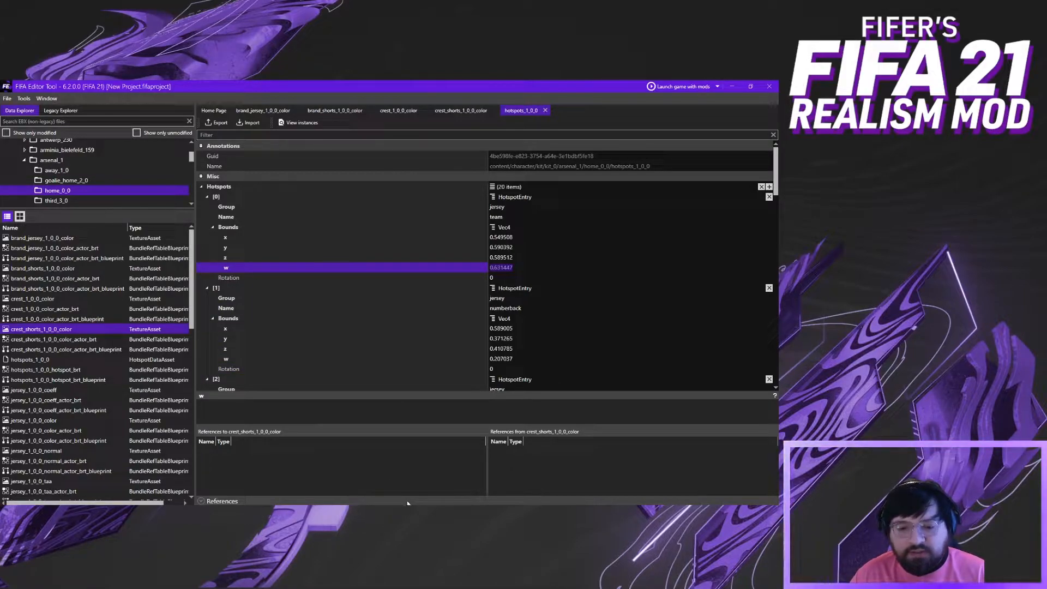
Switch to Photoshop, maximize its window and show the Layer 0 grid over the jersey in Grid-Jersey-Recovered.psd
{"action": "key", "text": "alt+Tab"}
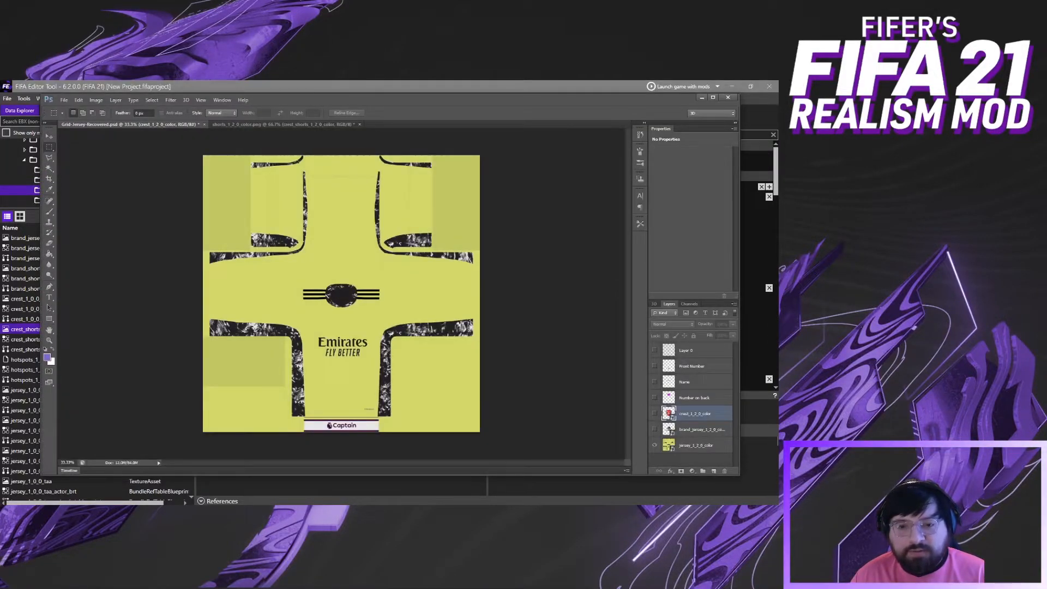
{"action": "double_click", "coordinate": [501, 102]}
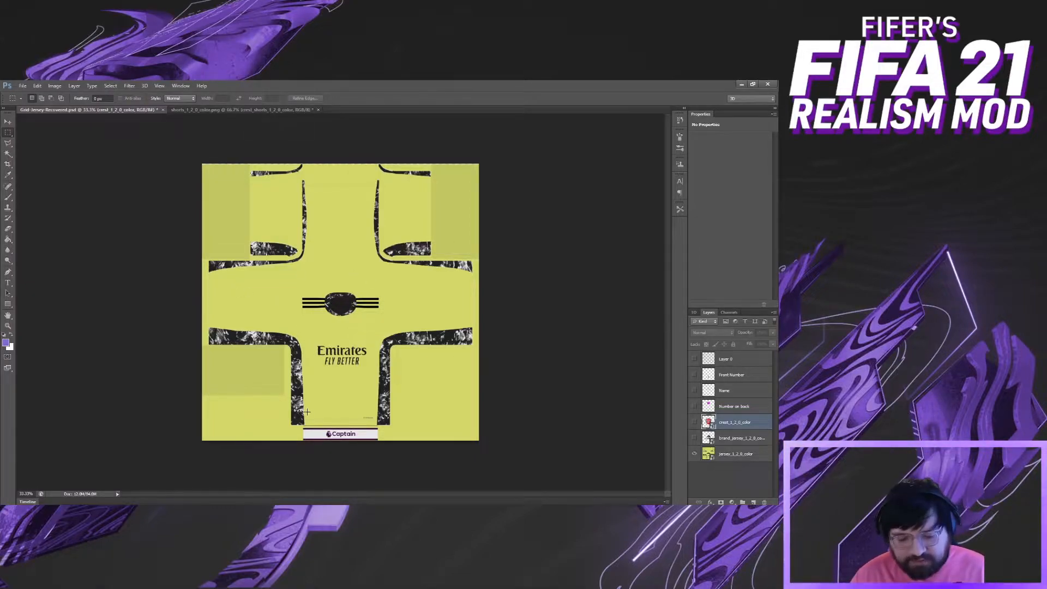
{"action": "scroll", "coordinate": [302, 413], "scroll_direction": "up", "scroll_amount": 4}
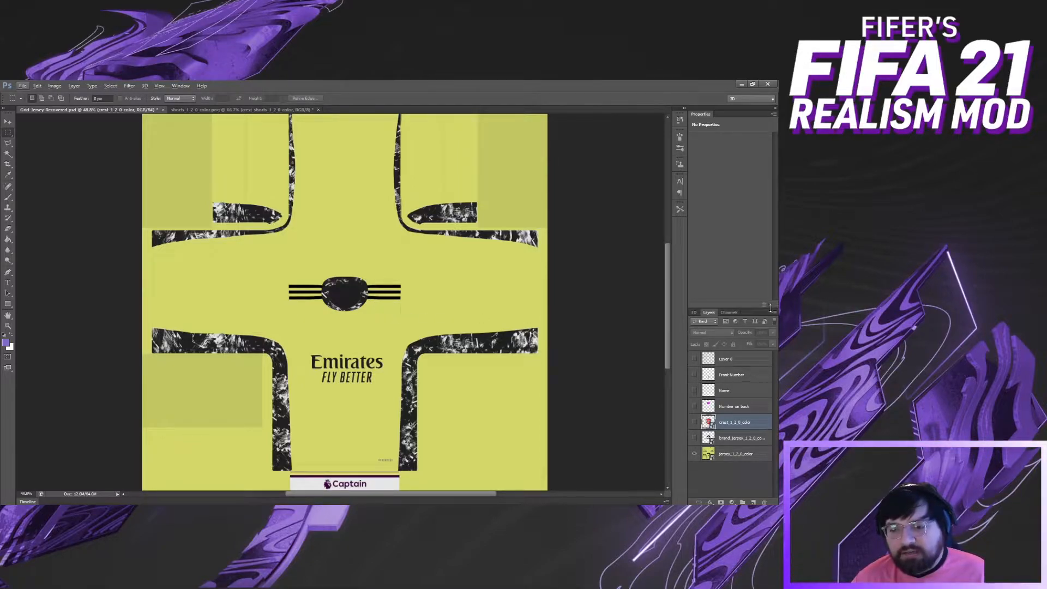
{"action": "left_click", "coordinate": [694, 359]}
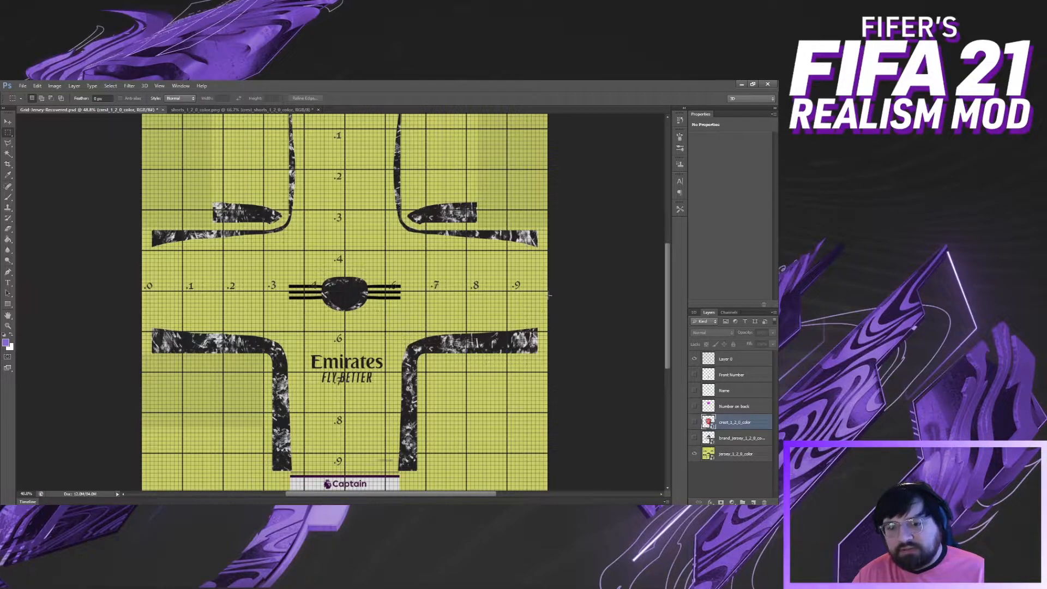
Check the grid's coordinate labels across the jersey and make the brand_jersey_1_2_0 layer with the adidas logo visible
{"action": "scroll", "coordinate": [375, 196], "scroll_direction": "up", "scroll_amount": 3}
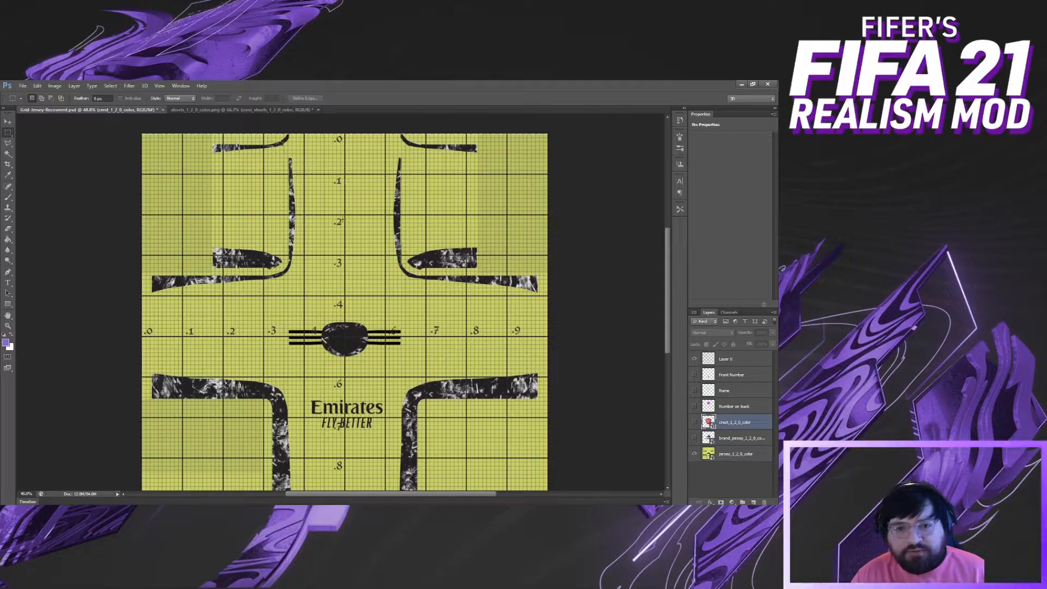
{"action": "scroll", "coordinate": [357, 362], "scroll_direction": "down", "scroll_amount": 3}
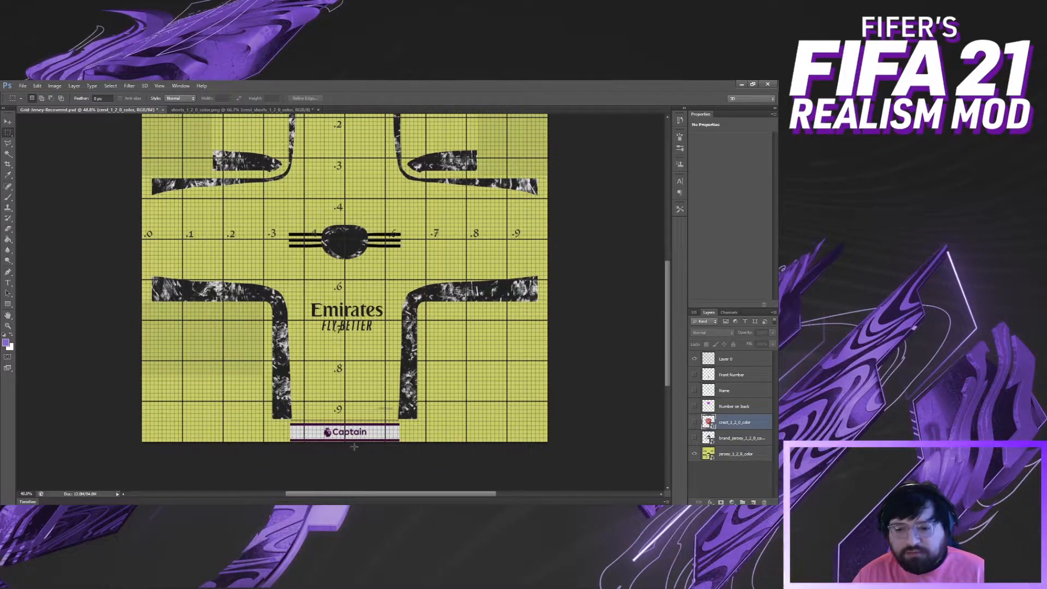
{"action": "scroll", "coordinate": [396, 444], "scroll_direction": "up", "scroll_amount": 2}
{"action": "scroll", "coordinate": [395, 444], "scroll_direction": "up", "scroll_amount": 3}
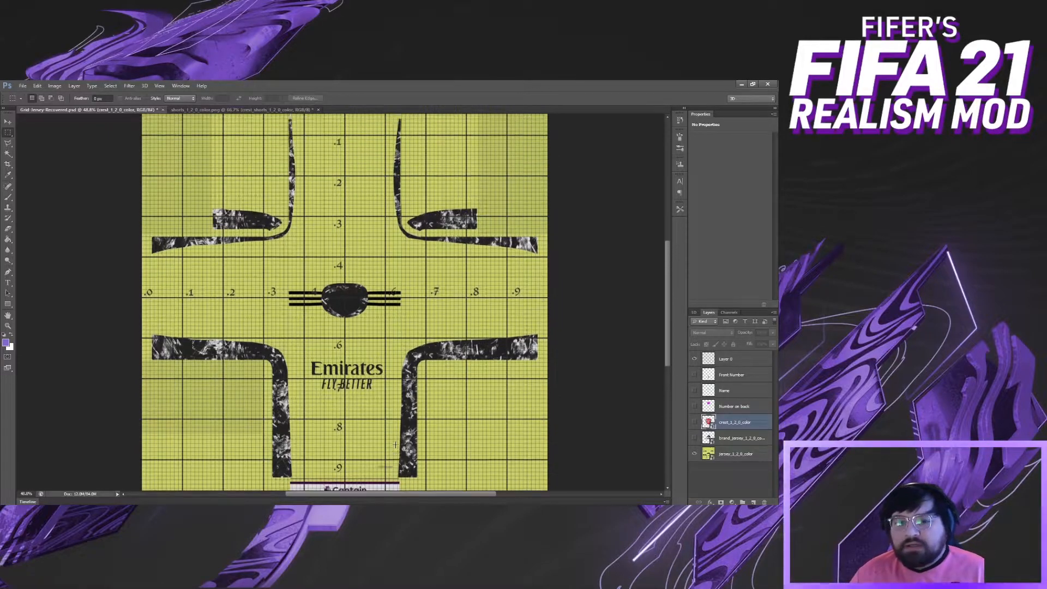
{"action": "scroll", "coordinate": [396, 445], "scroll_direction": "up", "scroll_amount": 2}
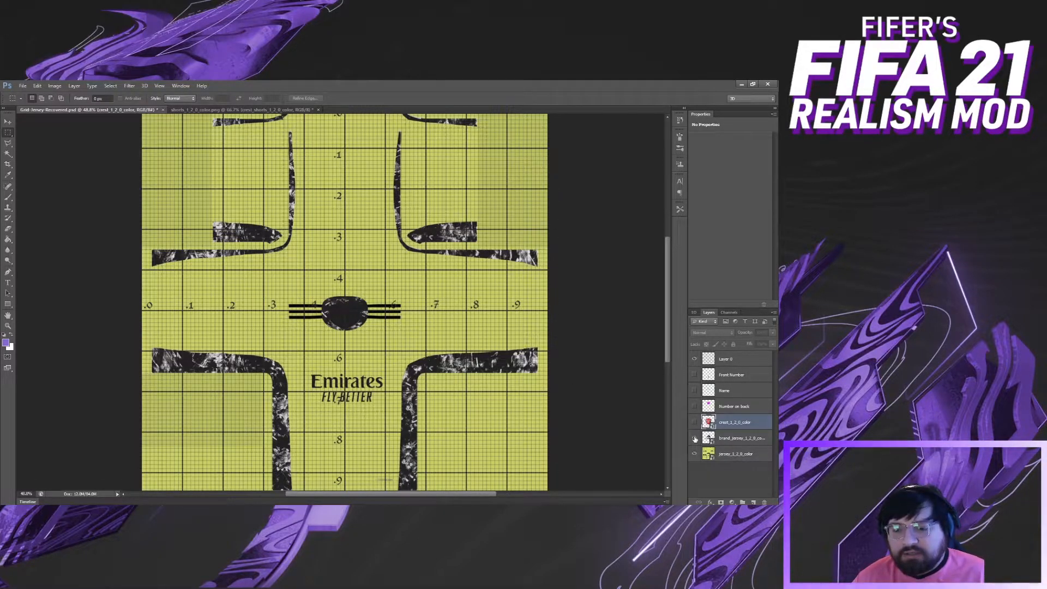
{"action": "left_click", "coordinate": [695, 439]}
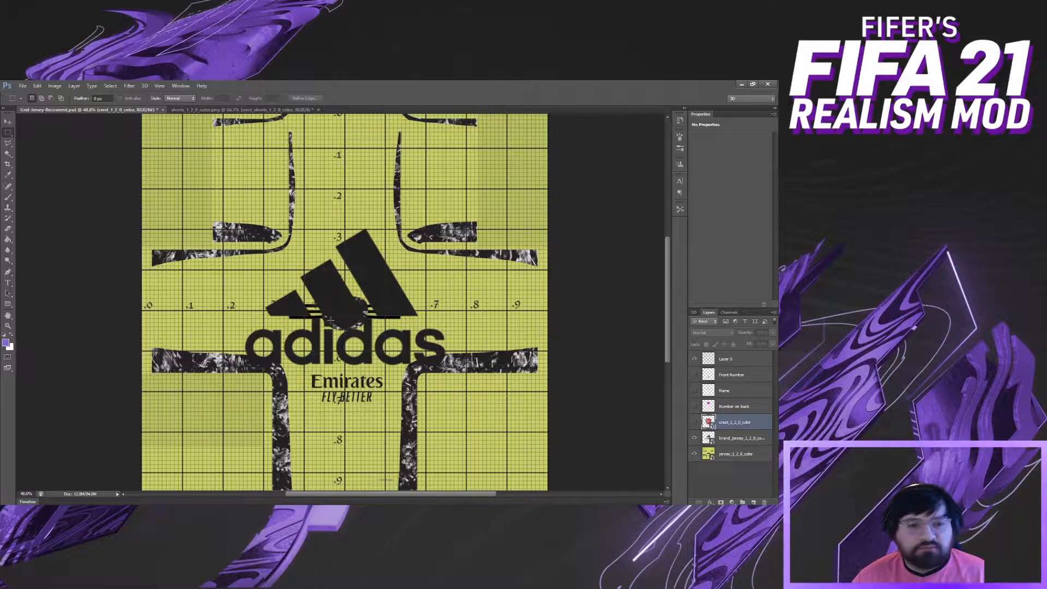
Start a Scale transform on the brand_jersey_1_2_0 layer and enlarge the adidas logo to about 101.4%
{"action": "left_click", "coordinate": [8, 122]}
{"action": "left_click", "coordinate": [37, 86]}
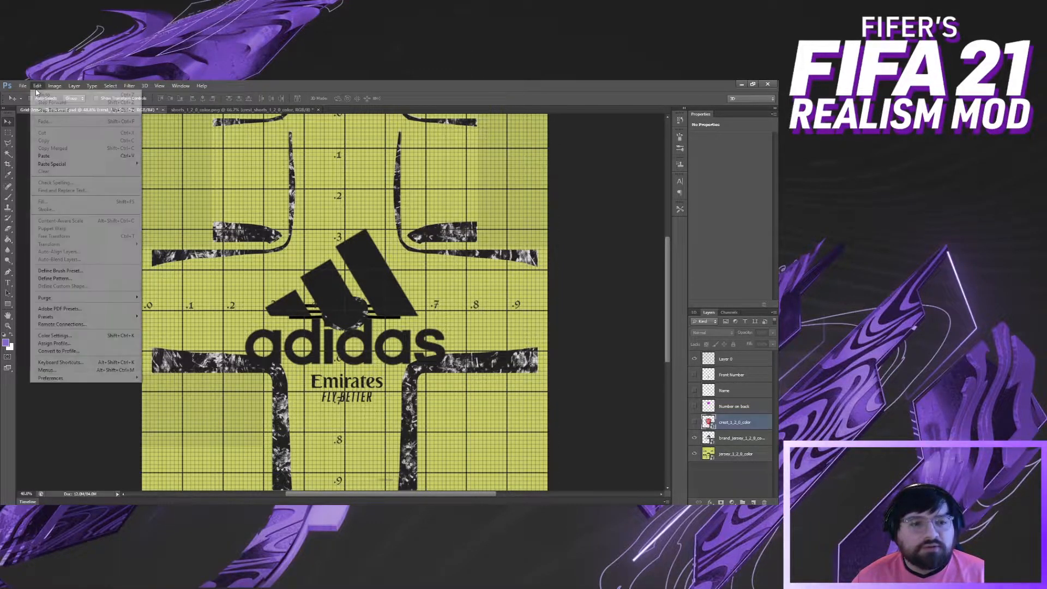
{"action": "mouse_move", "coordinate": [109, 243]}
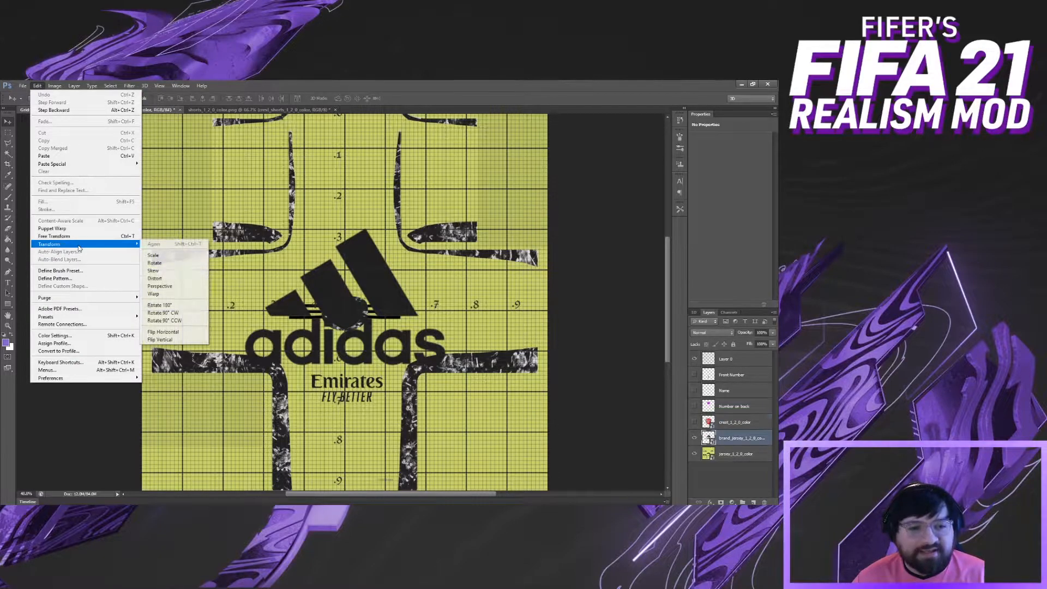
{"action": "left_click", "coordinate": [176, 260]}
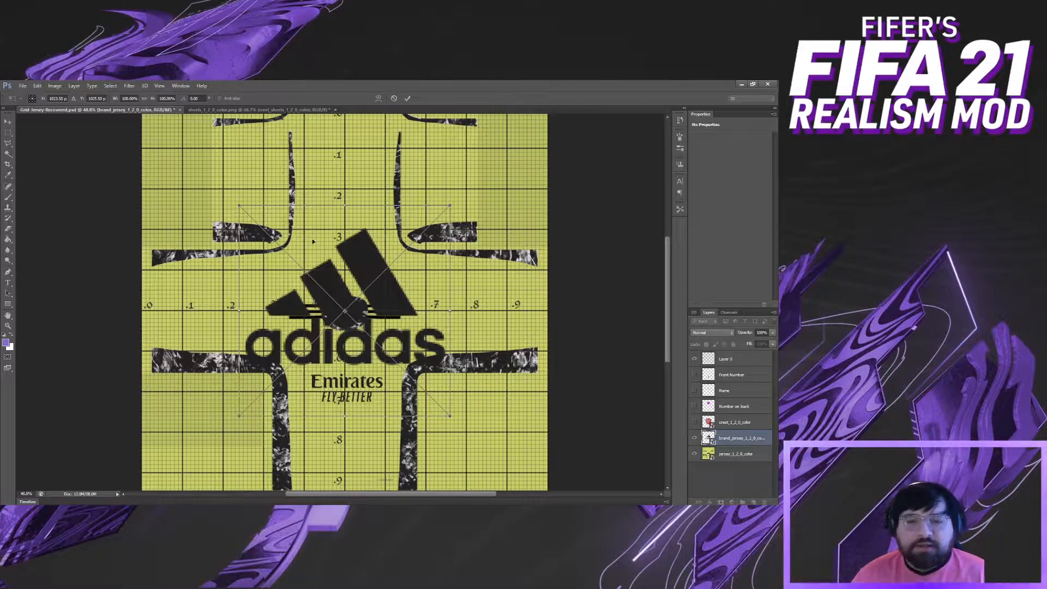
{"action": "mouse_move", "coordinate": [449, 414]}
{"action": "left_mouse_down"}
{"action": "mouse_move", "coordinate": [376, 343]}
{"action": "mouse_move", "coordinate": [453, 418]}
{"action": "left_mouse_up"}
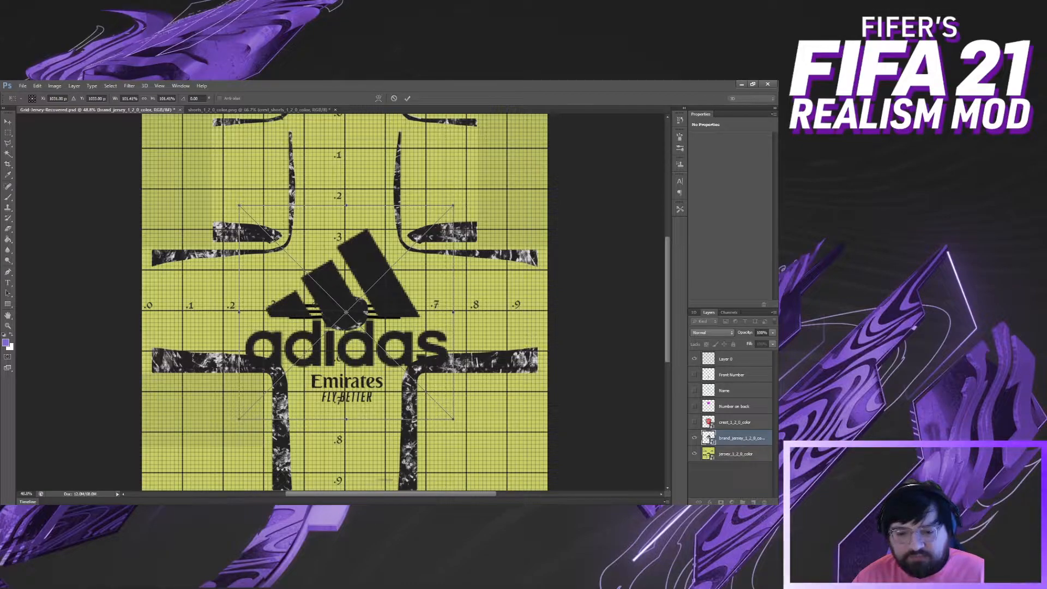
Maximize the crest snip in Snip & Sketch, and switch to FIFA Editor Tool to review the team hotspot's x, y, z and w bounds
{"action": "left_click", "coordinate": [424, 512]}
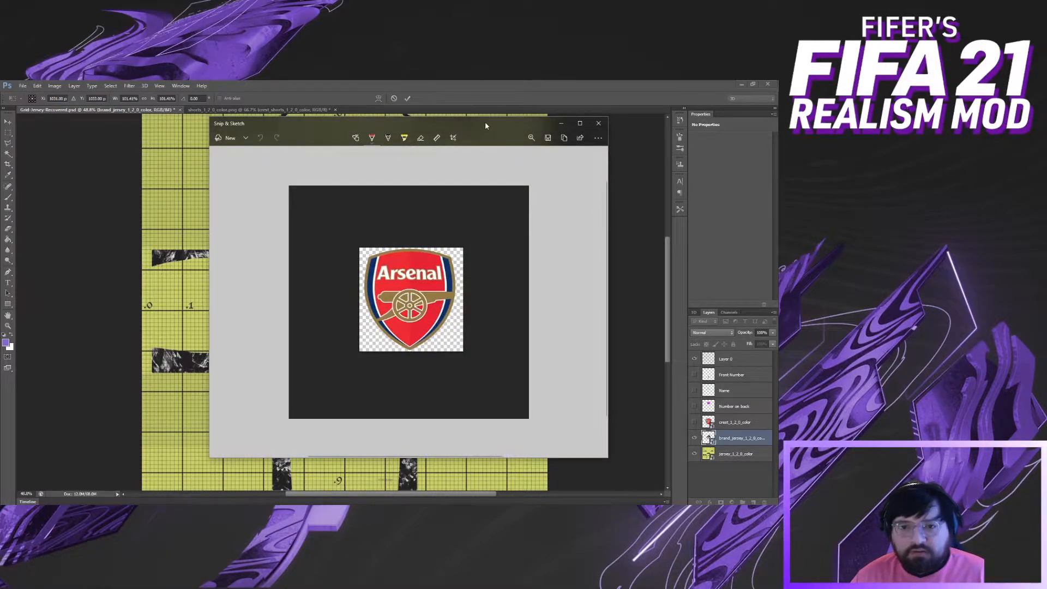
{"action": "double_click", "coordinate": [486, 125]}
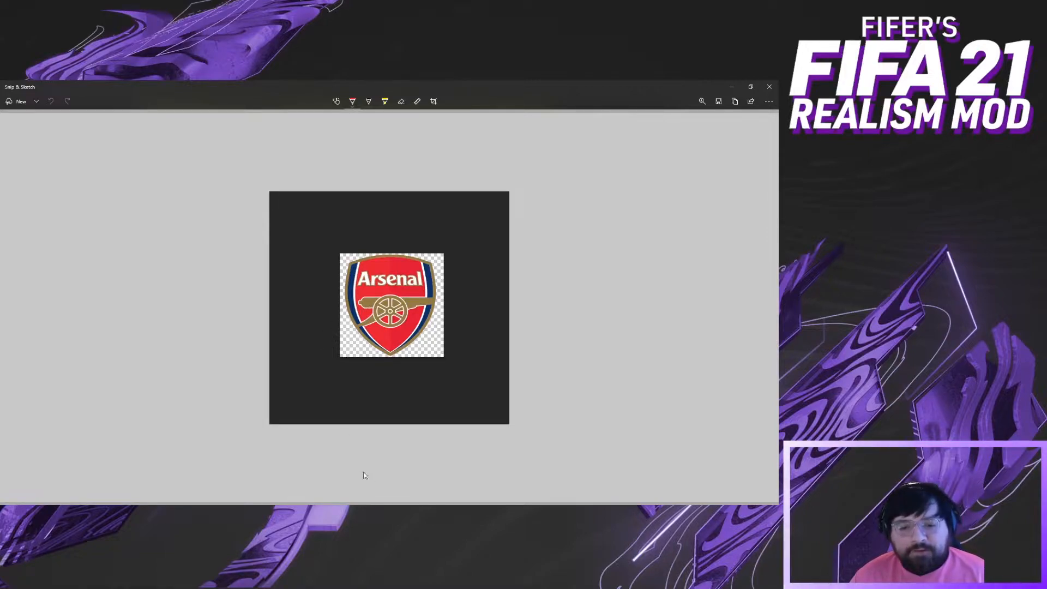
{"action": "key", "text": "alt+Tab"}
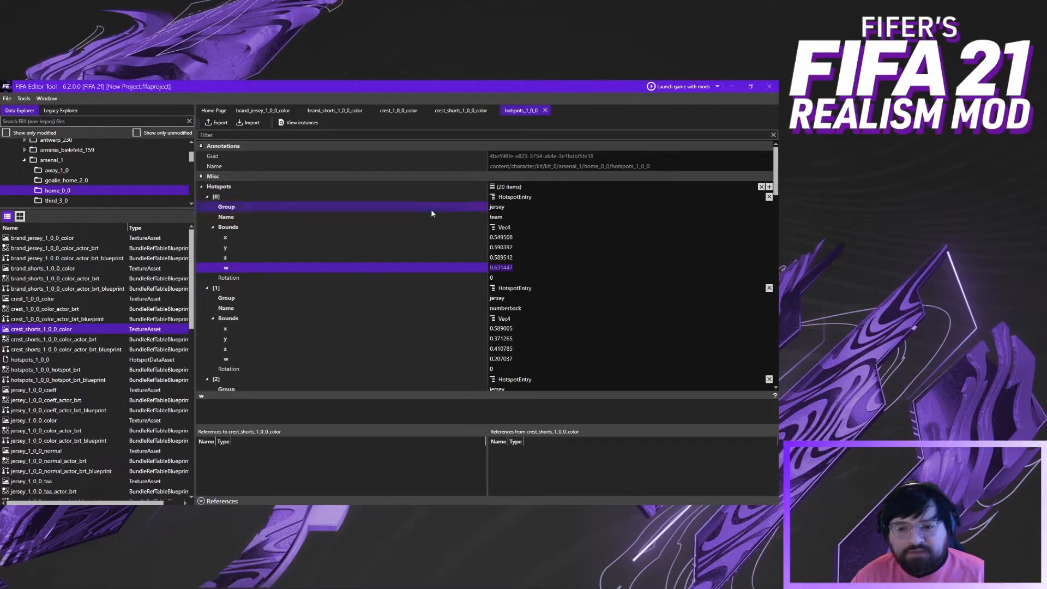
{"action": "left_click", "coordinate": [248, 238]}
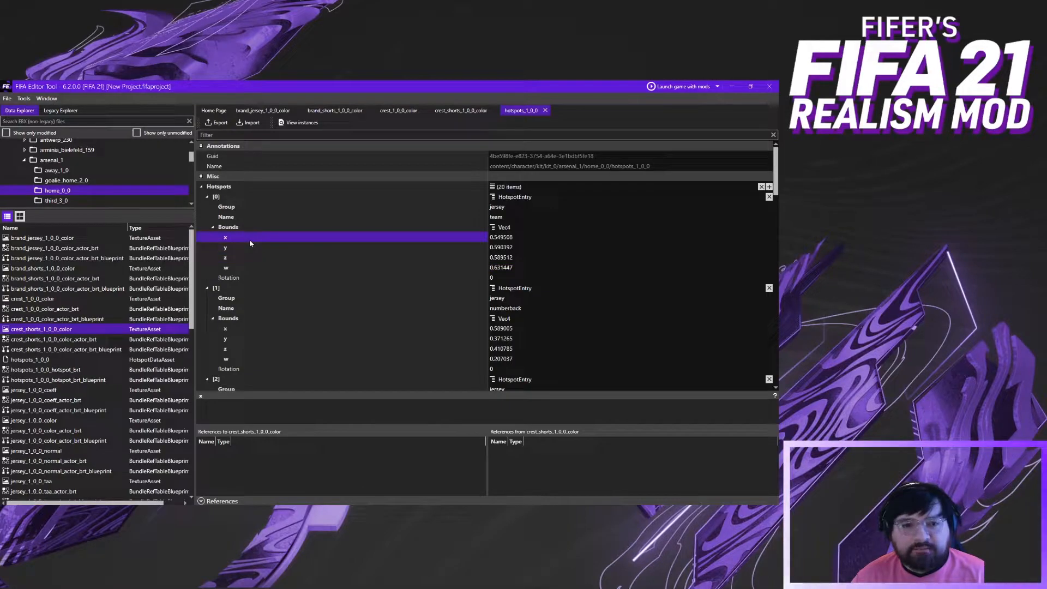
{"action": "left_click", "coordinate": [233, 267]}
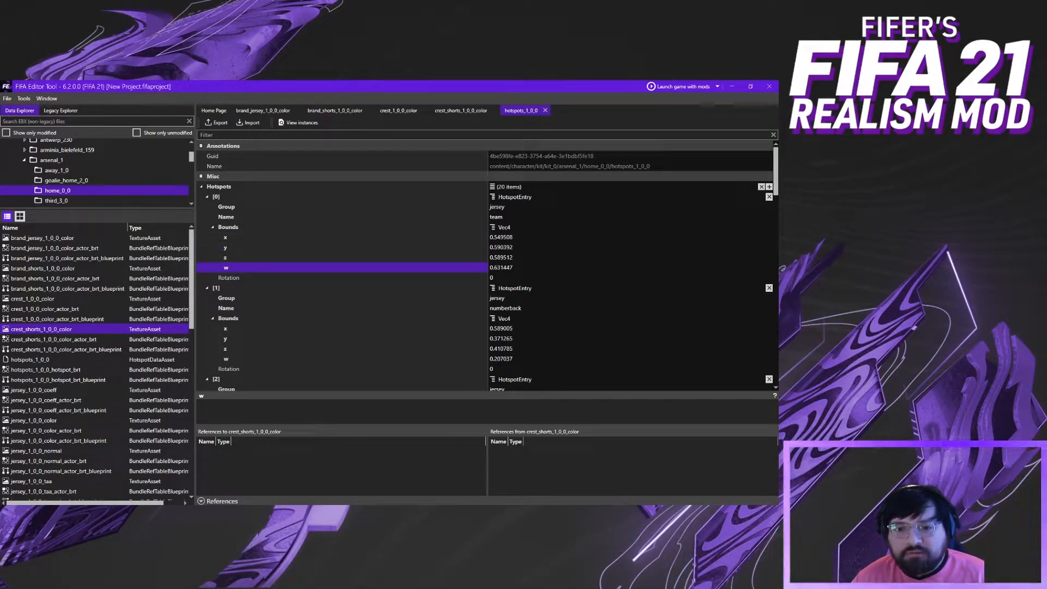
{"action": "left_click", "coordinate": [487, 237]}
{"action": "key", "text": "Down"}
{"action": "key", "text": "Down"}
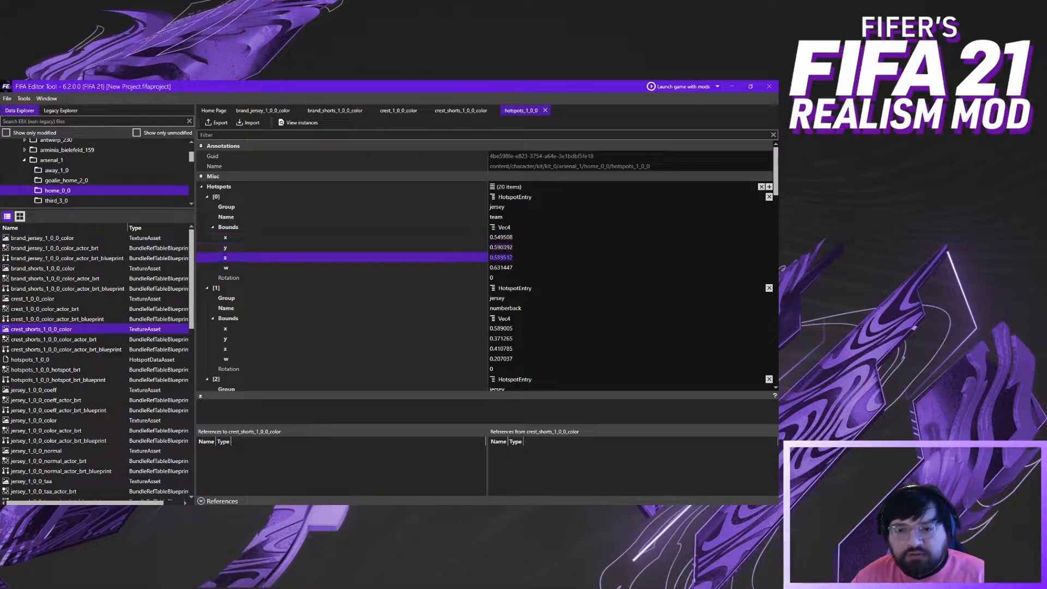
{"action": "left_click", "coordinate": [480, 267]}
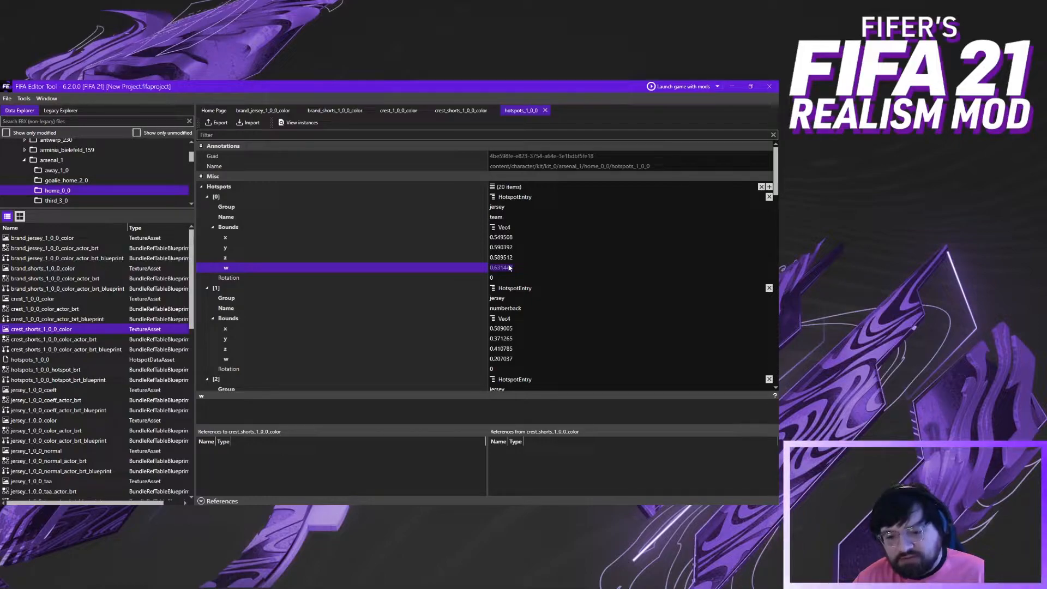
Switch to Snip & Sketch and mark the crest's left, top, right and bottom edges in red pen as X, Y, Z and W
{"action": "key", "text": "alt+Tab"}
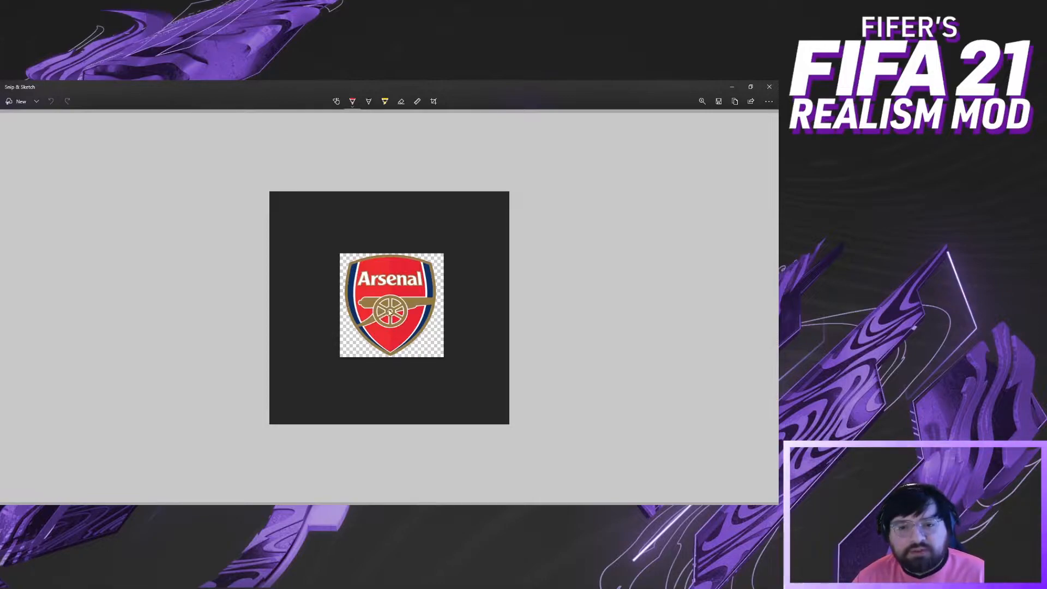
{"action": "left_click", "coordinate": [352, 103]}
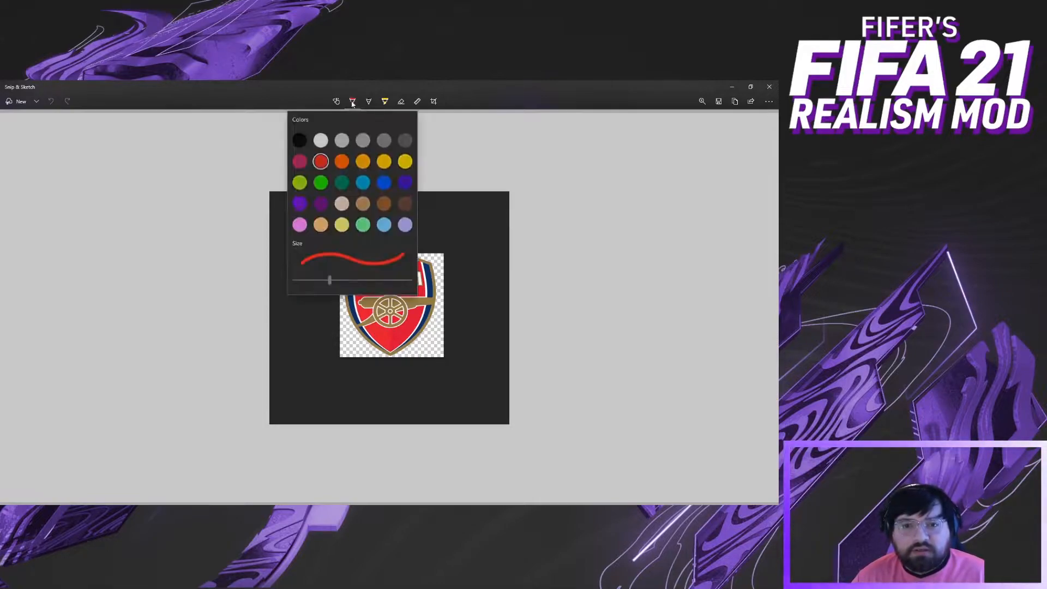
{"action": "left_click", "coordinate": [322, 165]}
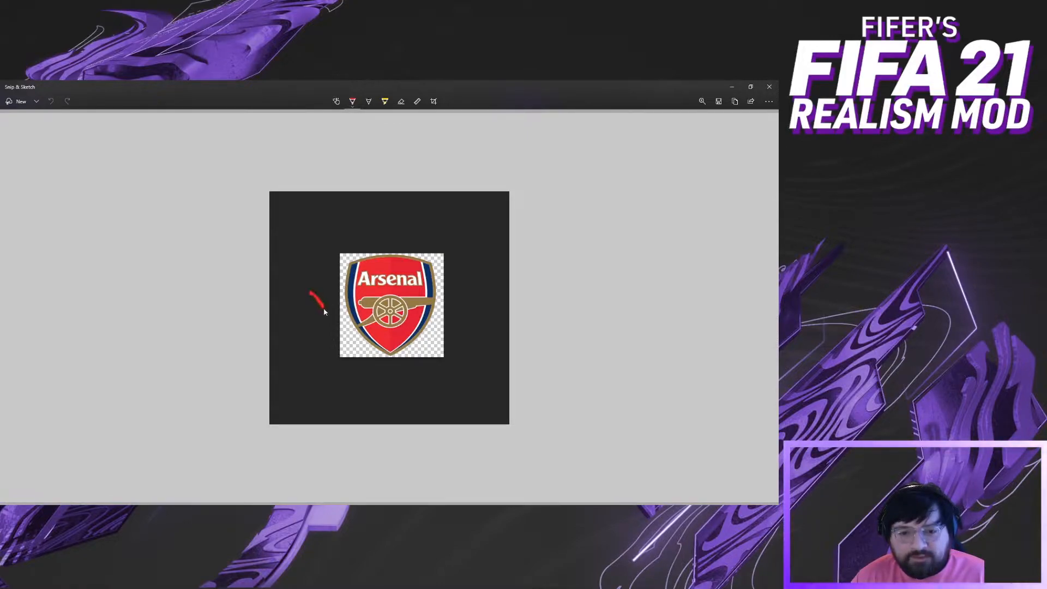
{"action": "left_click_drag", "start_coordinate": [336, 254], "coordinate": [334, 306]}
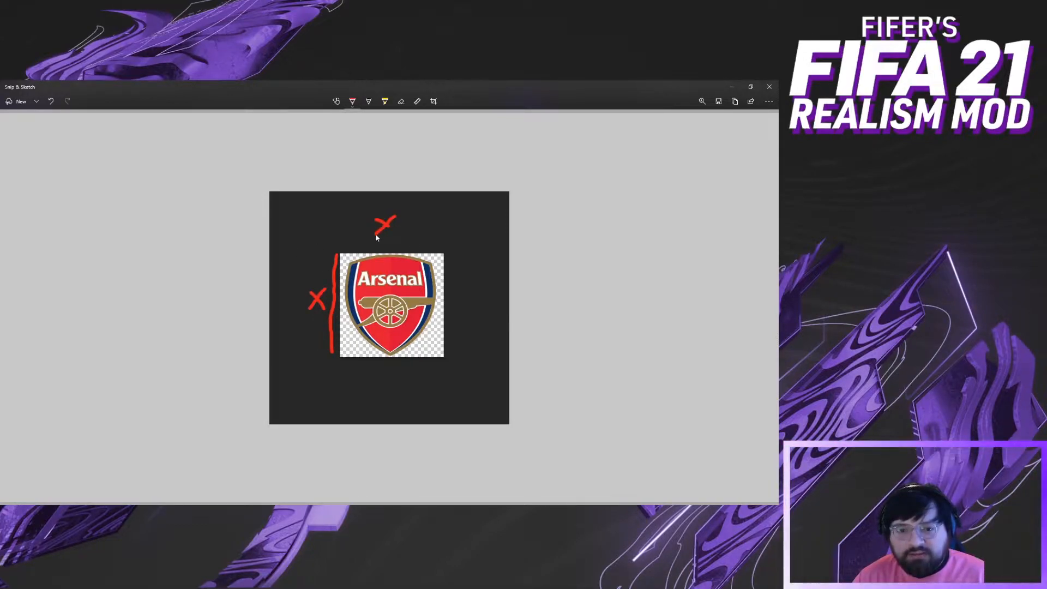
{"action": "left_click_drag", "start_coordinate": [338, 252], "coordinate": [445, 251]}
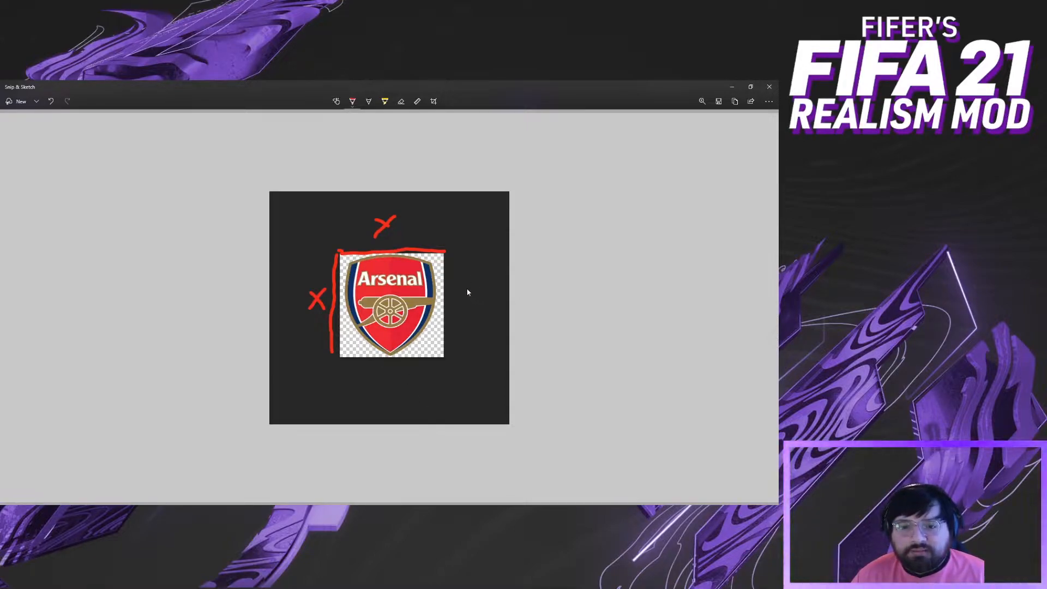
{"action": "left_click_drag", "start_coordinate": [457, 285], "coordinate": [467, 295]}
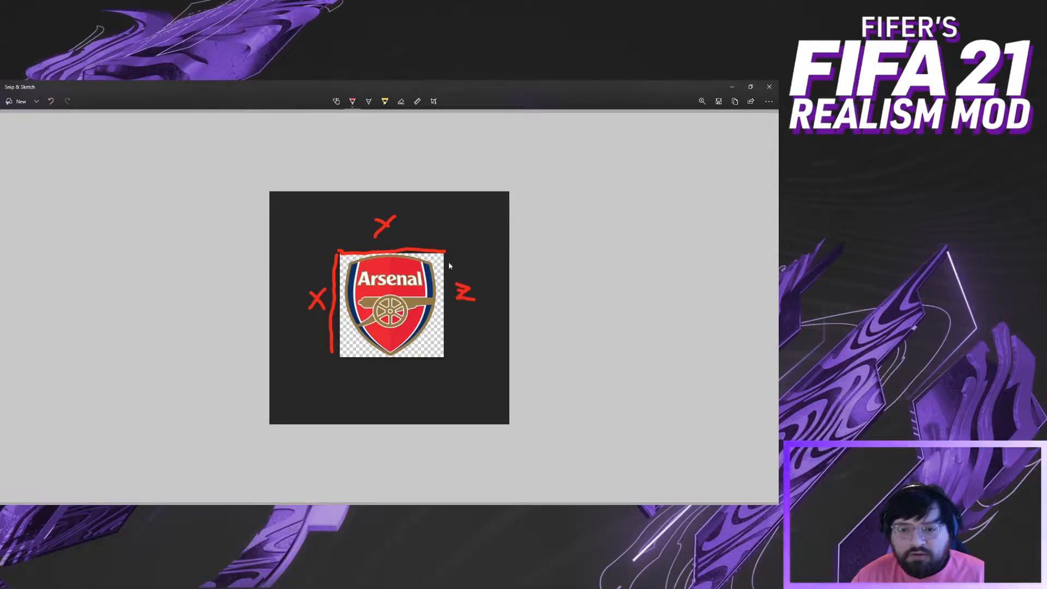
{"action": "left_click_drag", "start_coordinate": [445, 252], "coordinate": [446, 358]}
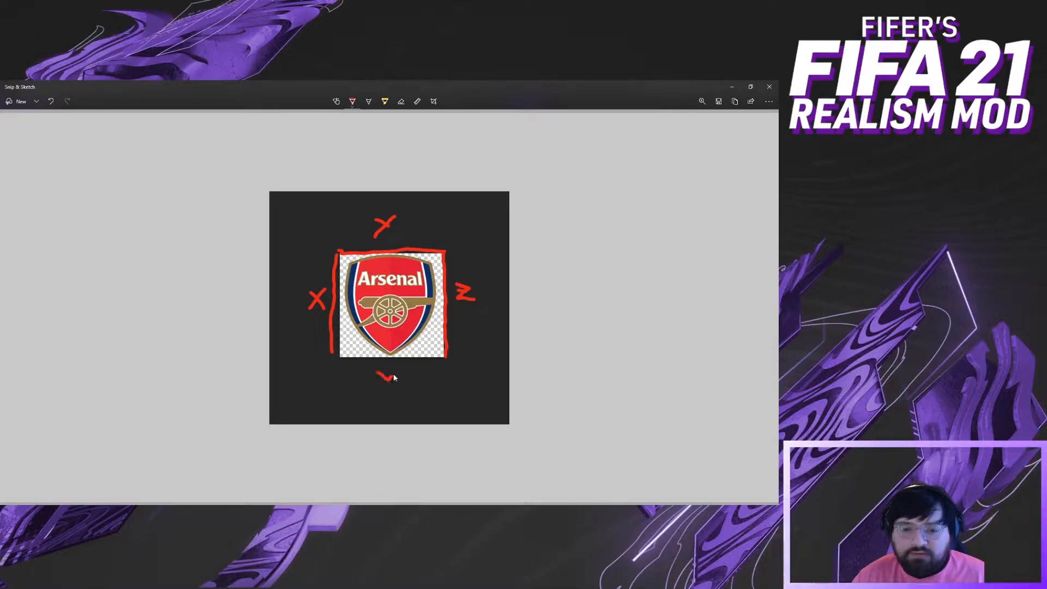
{"action": "left_click_drag", "start_coordinate": [341, 357], "coordinate": [438, 359]}
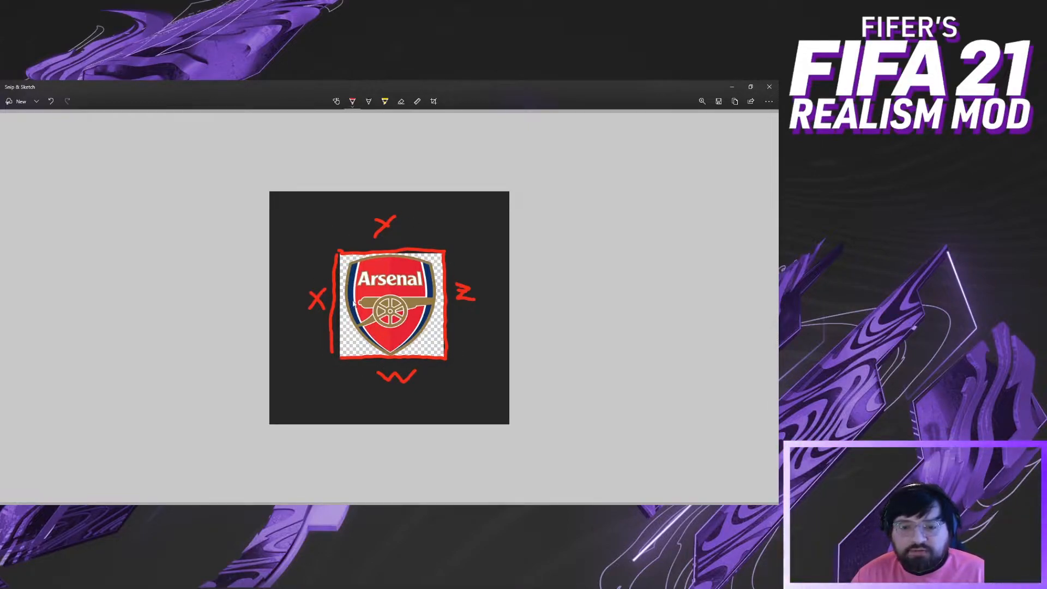
Minimize Snip & Sketch, switch to Photoshop and shrink the adidas logo to about 42%, positioned on the chest beside the Emirates text
{"action": "left_click", "coordinate": [732, 87]}
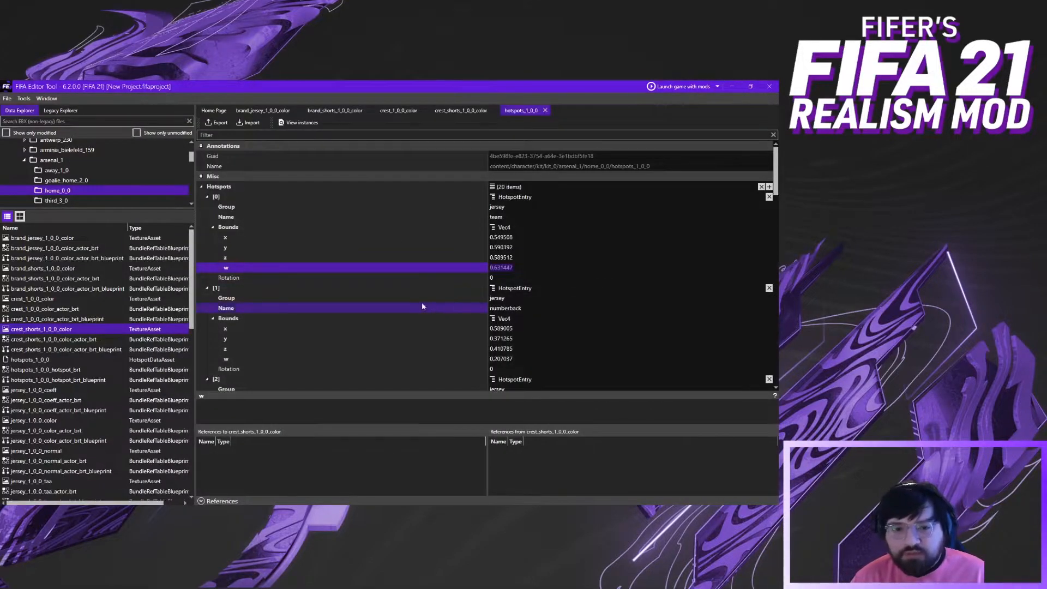
{"action": "left_click", "coordinate": [201, 510]}
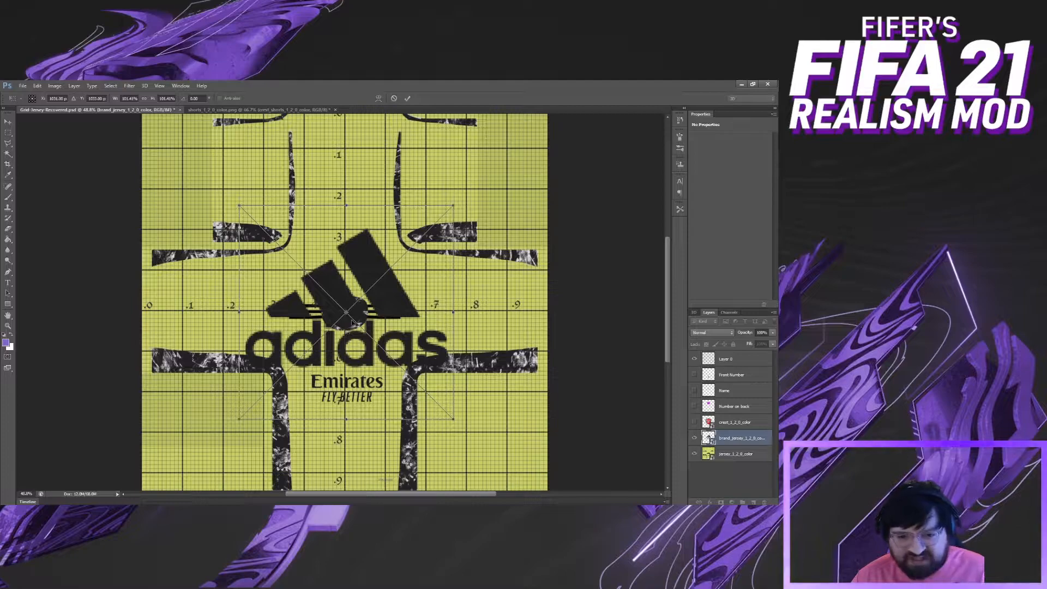
{"action": "mouse_move", "coordinate": [359, 263]}
{"action": "left_mouse_down"}
{"action": "mouse_move", "coordinate": [351, 221]}
{"action": "mouse_move", "coordinate": [359, 276]}
{"action": "mouse_move", "coordinate": [356, 259]}
{"action": "left_mouse_up"}
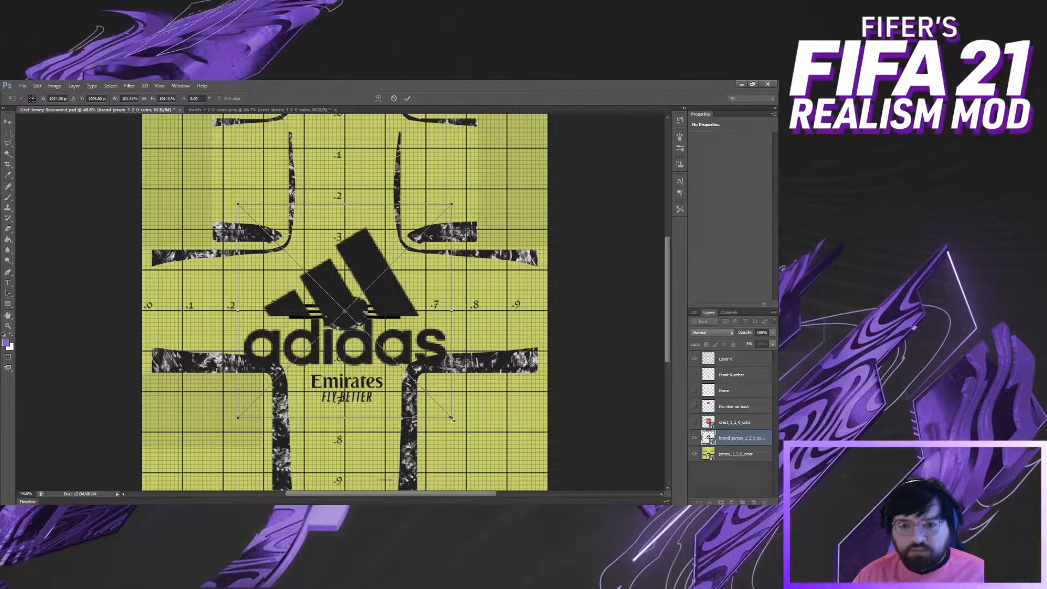
{"action": "left_click_drag", "start_coordinate": [451, 417], "coordinate": [330, 349]}
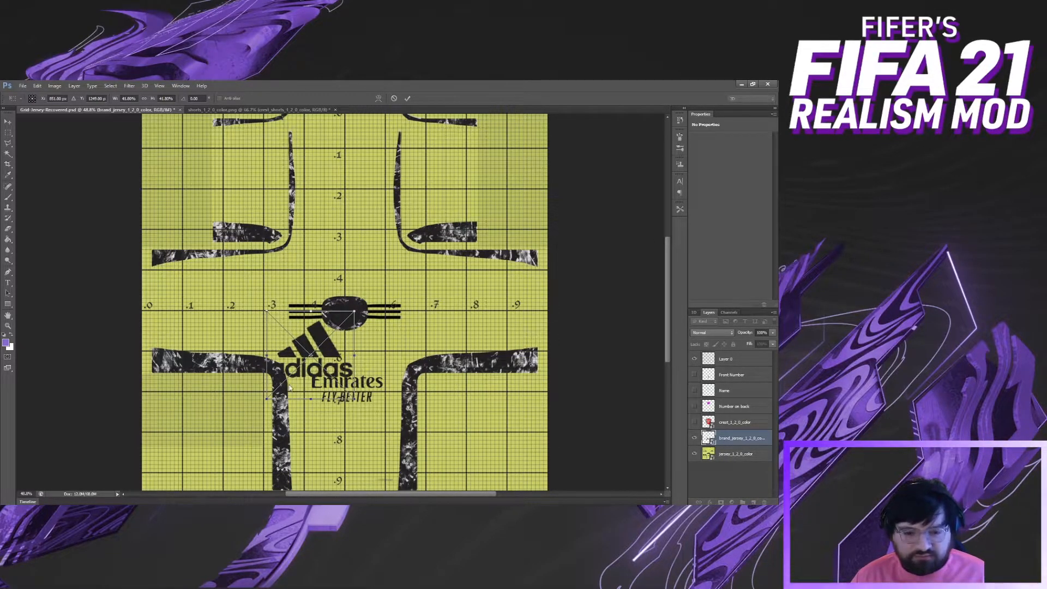
{"action": "scroll", "coordinate": [314, 349], "scroll_direction": "up", "scroll_amount": 5}
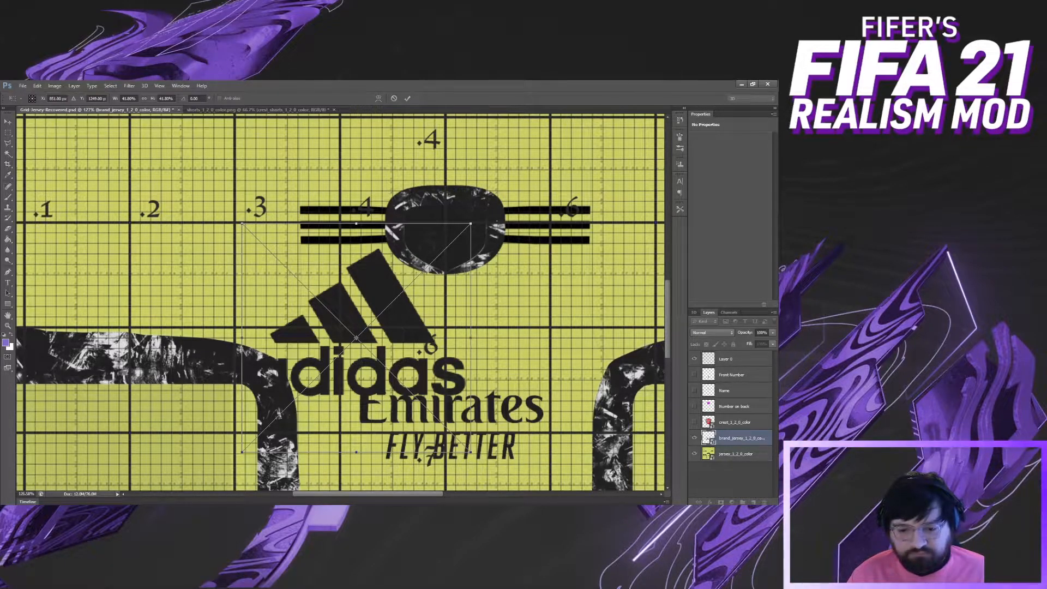
Switch to FIFA Editor Tool, find the jersey's brand hotspot, entry [7], and check its x bound
{"action": "key", "text": "alt+Tab"}
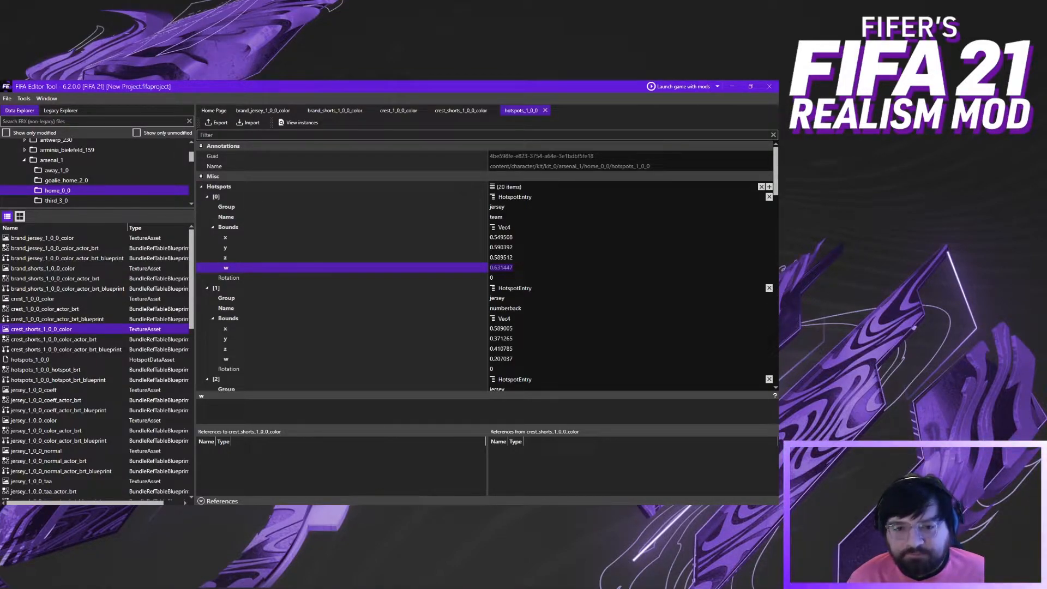
{"action": "scroll", "coordinate": [487, 266], "scroll_direction": "down", "scroll_amount": 3}
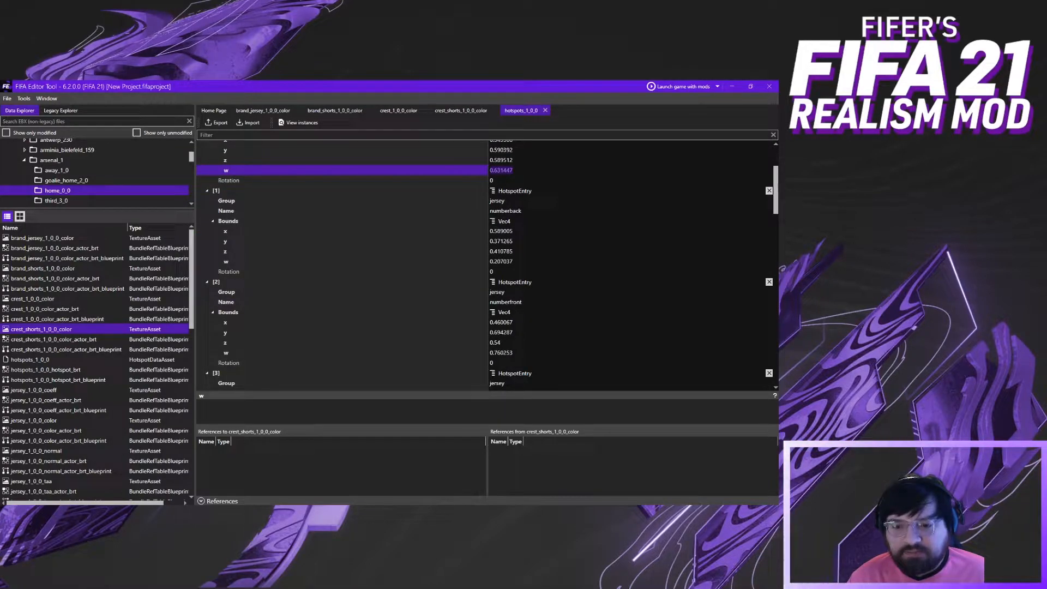
{"action": "scroll", "coordinate": [488, 266], "scroll_direction": "down", "scroll_amount": 1}
{"action": "scroll", "coordinate": [488, 265], "scroll_direction": "down", "scroll_amount": 2}
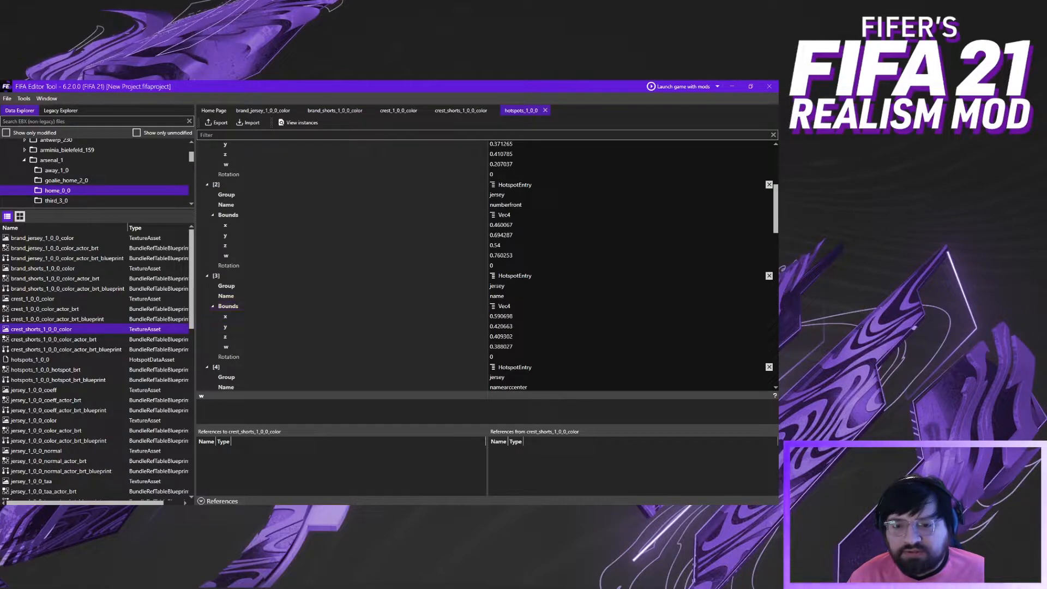
{"action": "scroll", "coordinate": [489, 345], "scroll_direction": "down", "scroll_amount": 4}
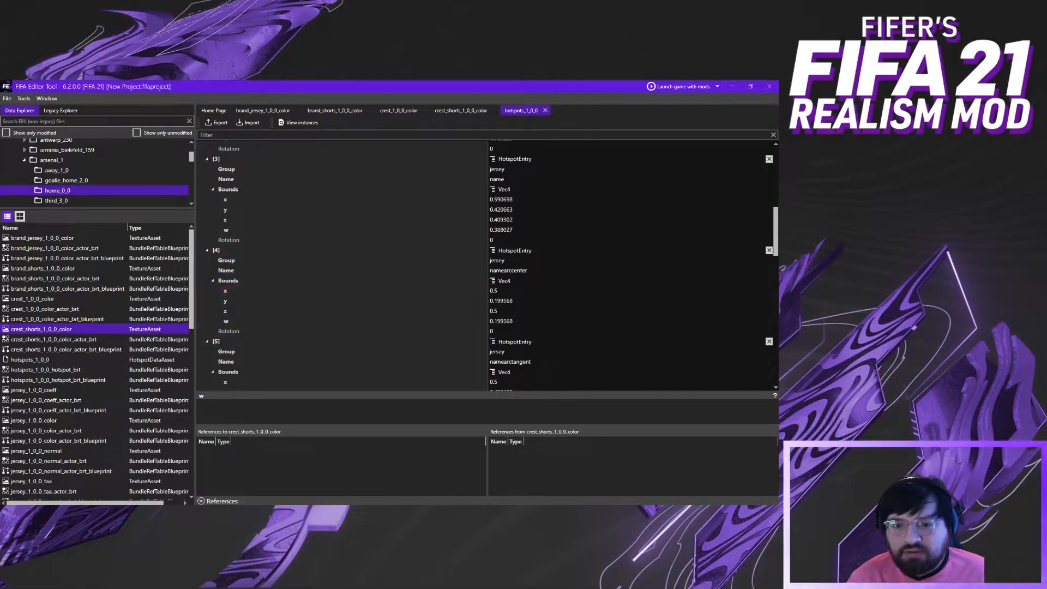
{"action": "scroll", "coordinate": [501, 270], "scroll_direction": "down", "scroll_amount": 2}
{"action": "scroll", "coordinate": [461, 319], "scroll_direction": "down", "scroll_amount": 3}
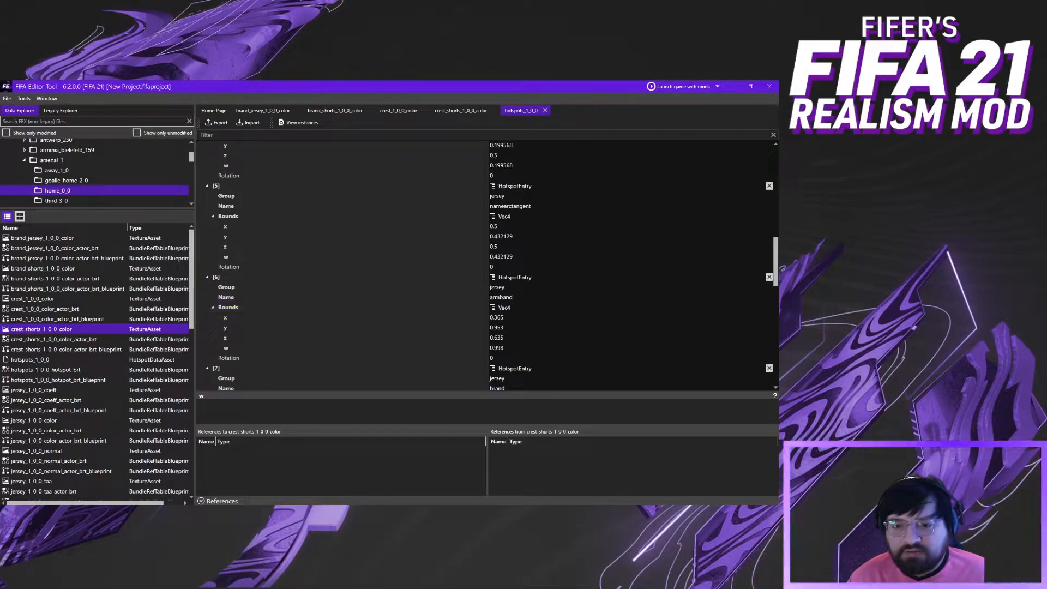
{"action": "scroll", "coordinate": [464, 303], "scroll_direction": "down", "scroll_amount": 4}
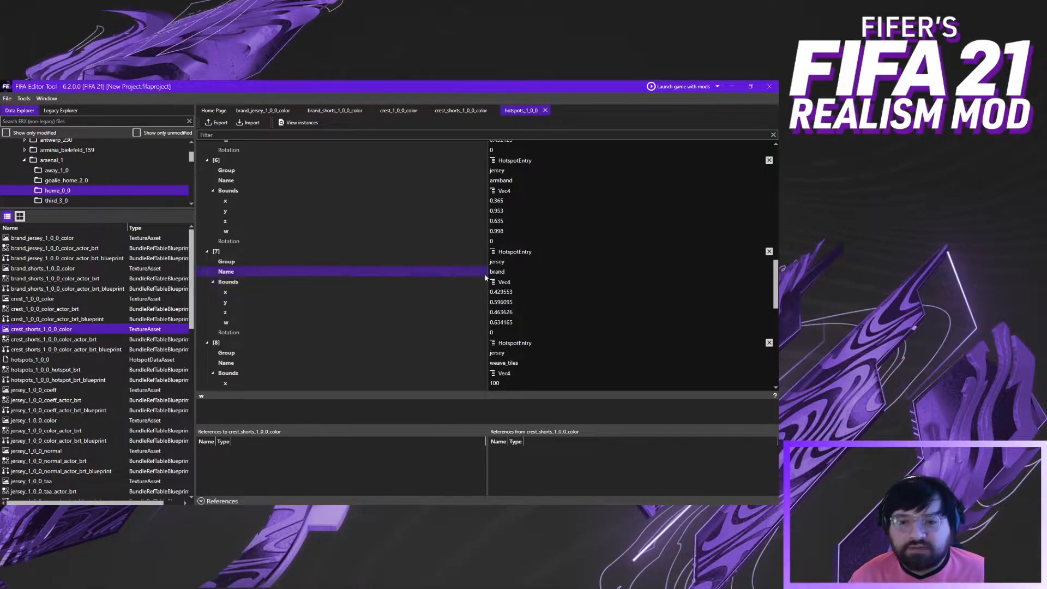
{"action": "left_click", "coordinate": [213, 254]}
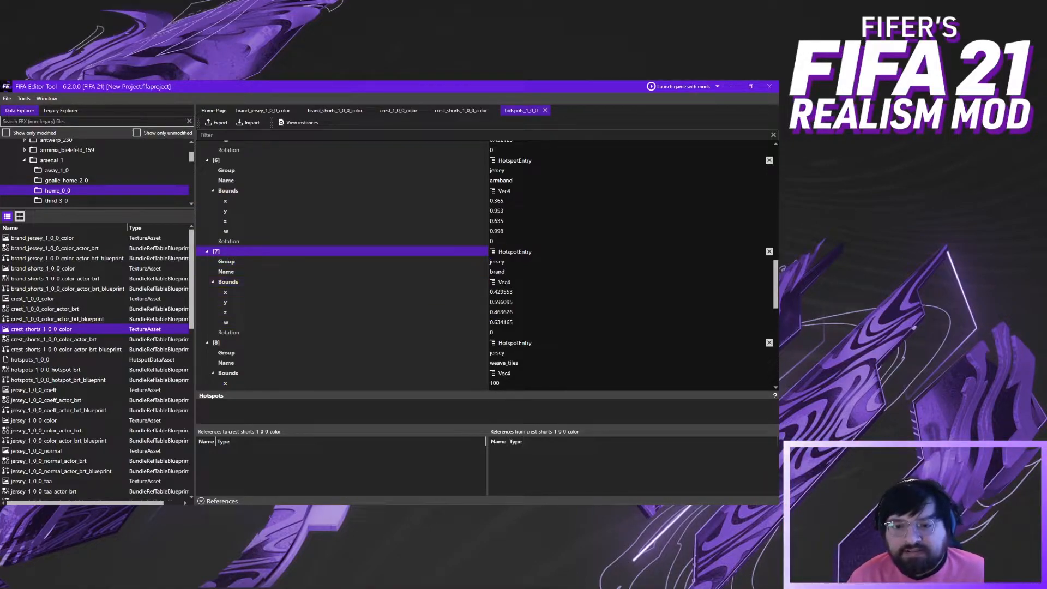
{"action": "left_click", "coordinate": [490, 293]}
{"action": "left_click", "coordinate": [491, 292]}
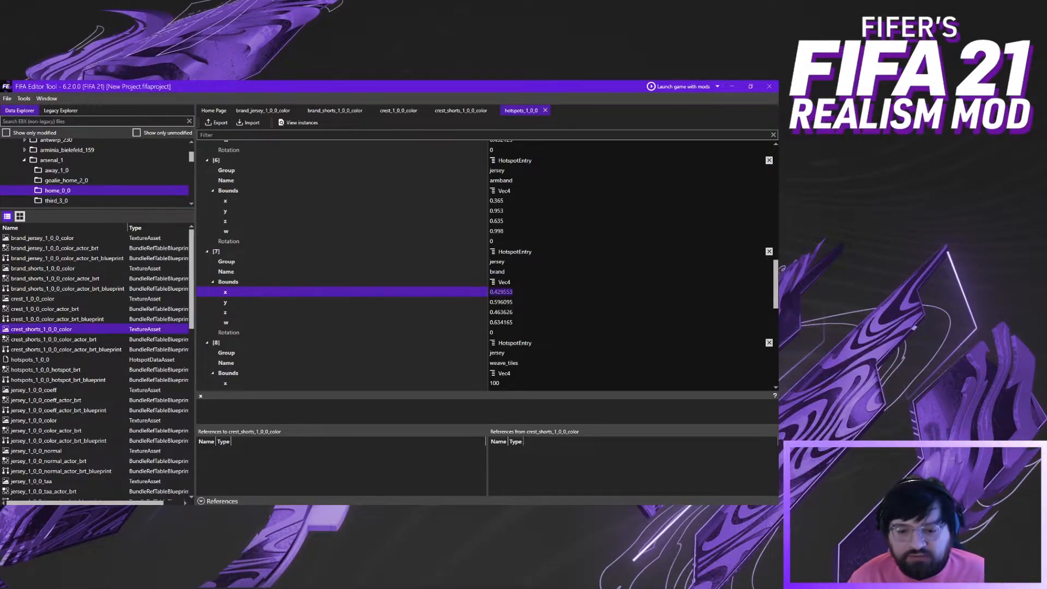
Switch to Photoshop and move the logo box's left edge to about 0.43 on the horizontal grid
{"action": "key", "text": "alt+Tab"}
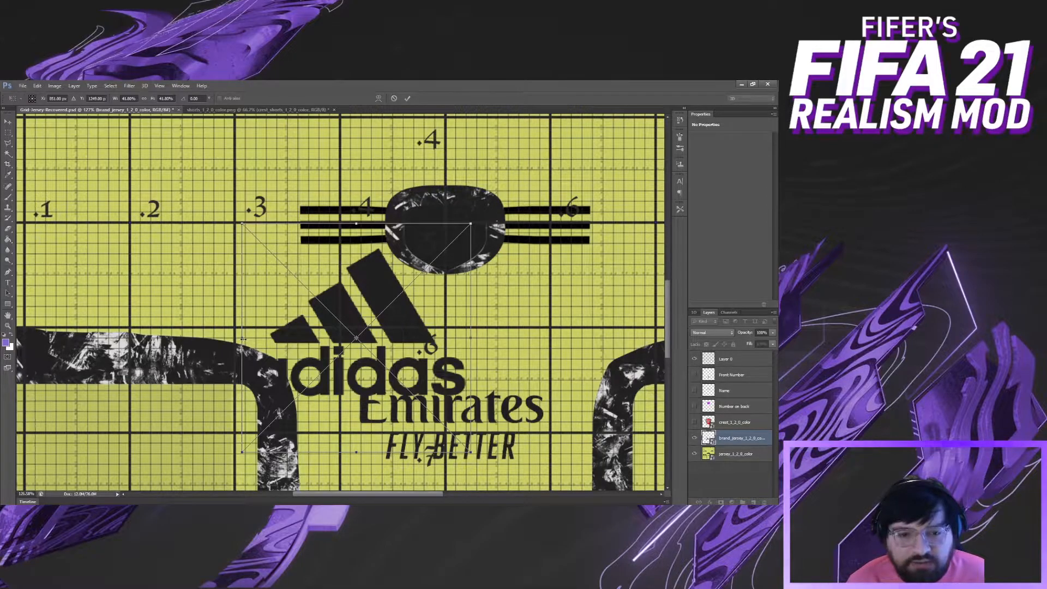
{"action": "left_click_drag", "start_coordinate": [243, 339], "coordinate": [370, 345]}
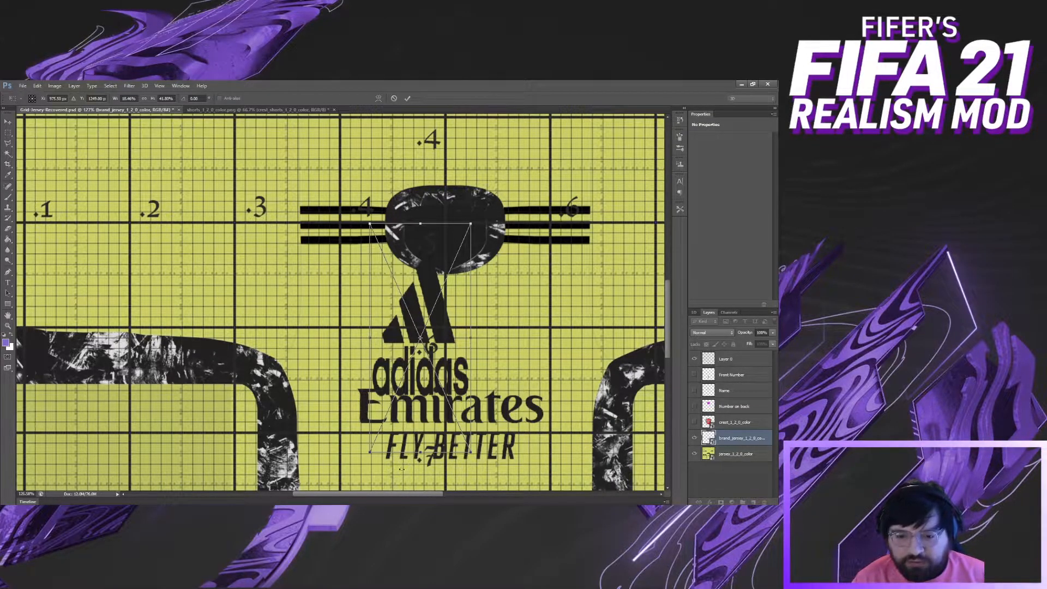
{"action": "key", "text": "alt+Tab"}
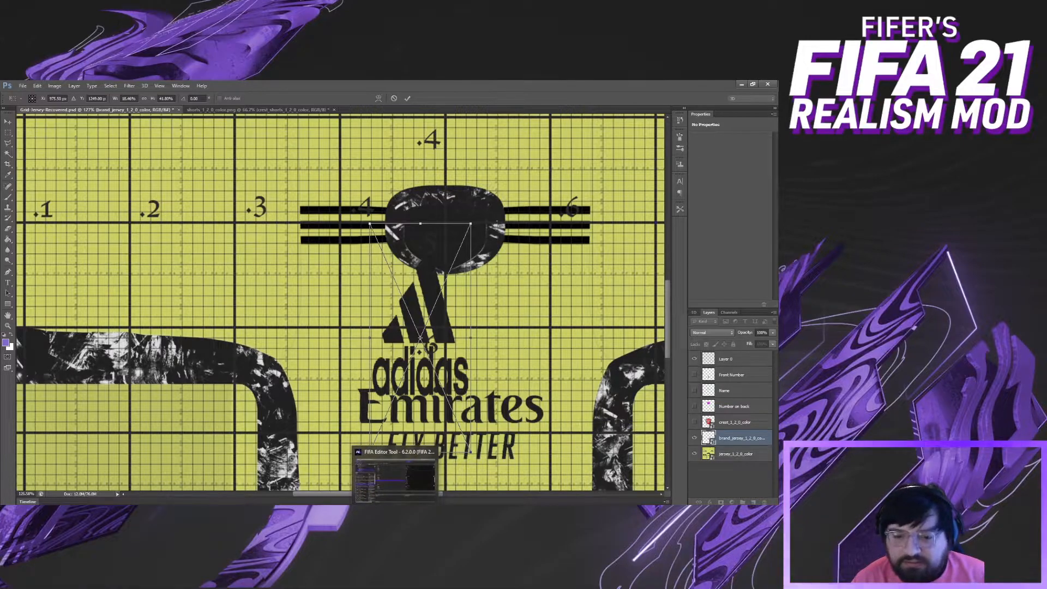
Check the brand hotspot's y bound in FIFA Editor Tool, switch to Photoshop and lower the logo box's upper edge to about 0.596
{"action": "key", "text": "Down"}
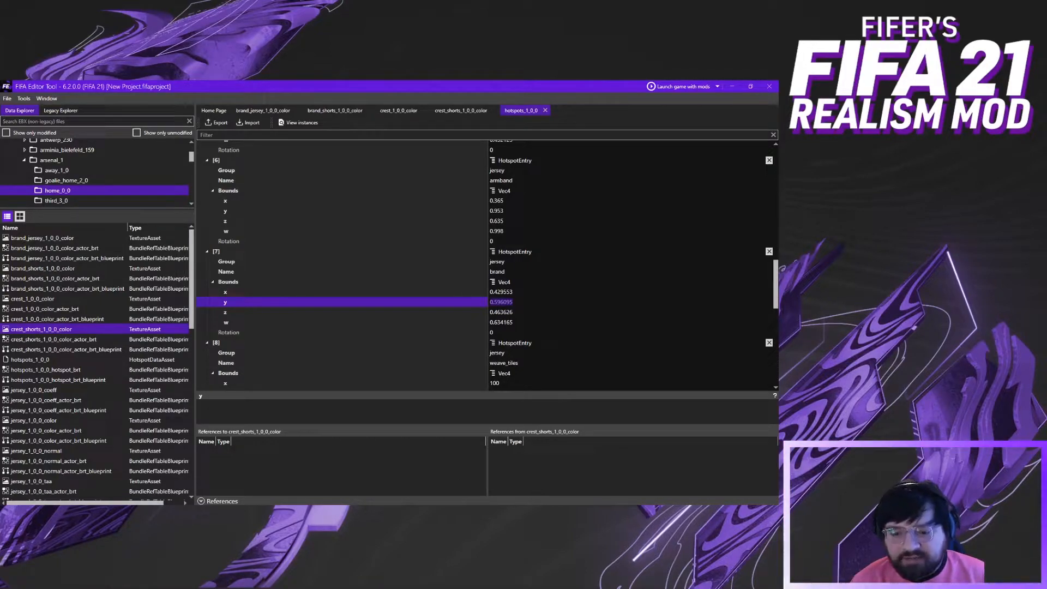
{"action": "key", "text": "alt+Tab"}
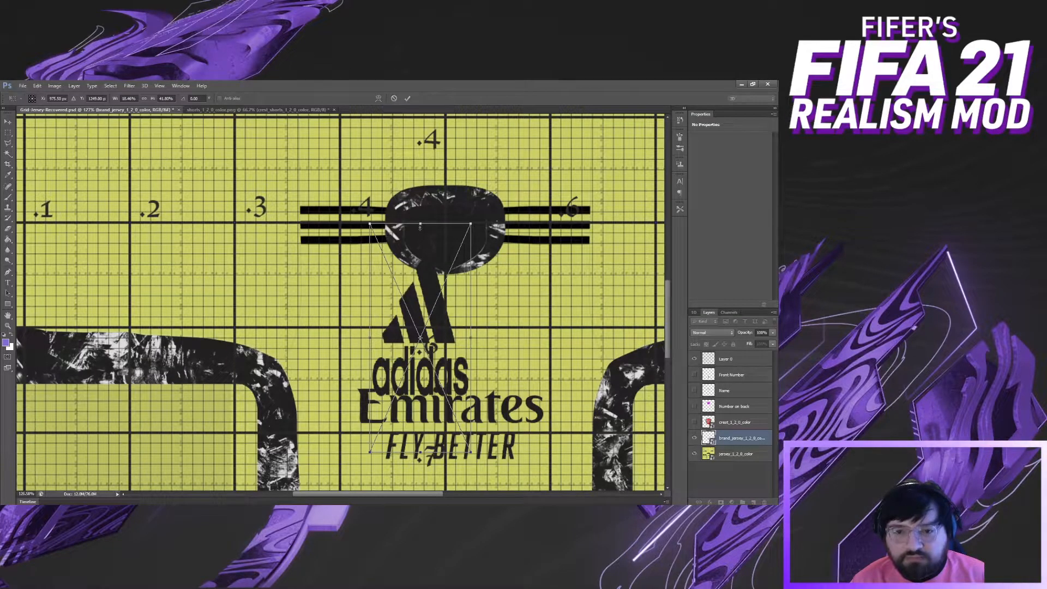
{"action": "left_click_drag", "start_coordinate": [421, 223], "coordinate": [421, 306]}
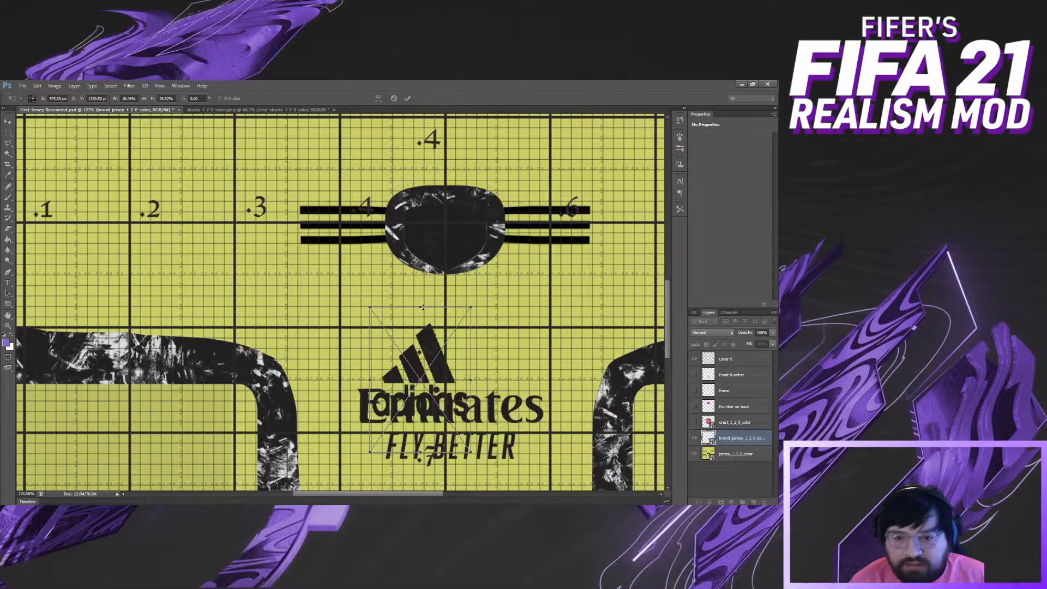
{"action": "left_click_drag", "start_coordinate": [422, 308], "coordinate": [421, 322]}
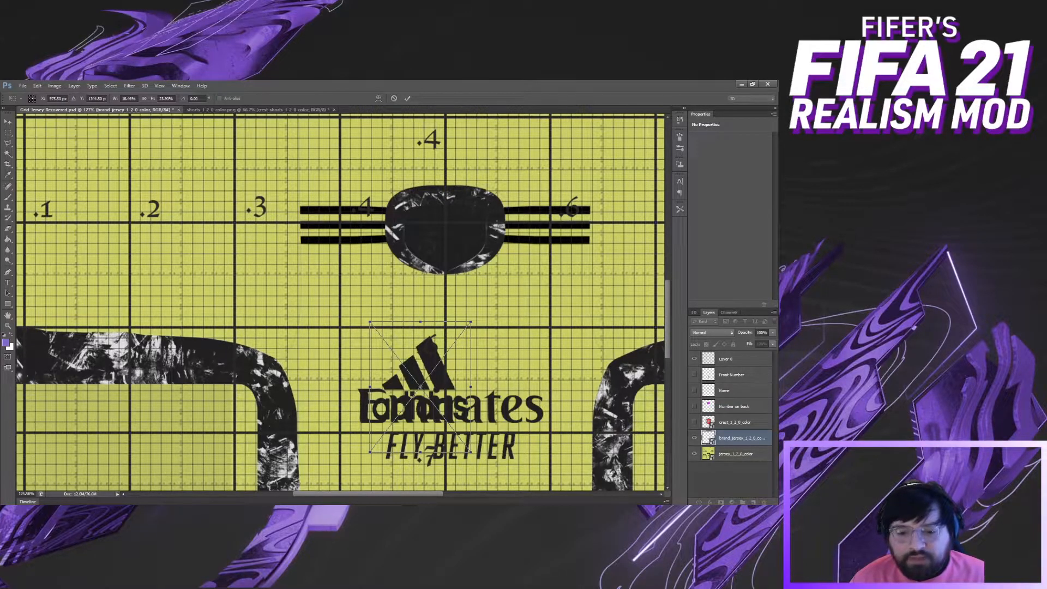
Check the brand hotspot's z bound in FIFA Editor Tool, return to Photoshop and move the logo box's right edge to about 0.464
{"action": "key", "text": "alt+Tab"}
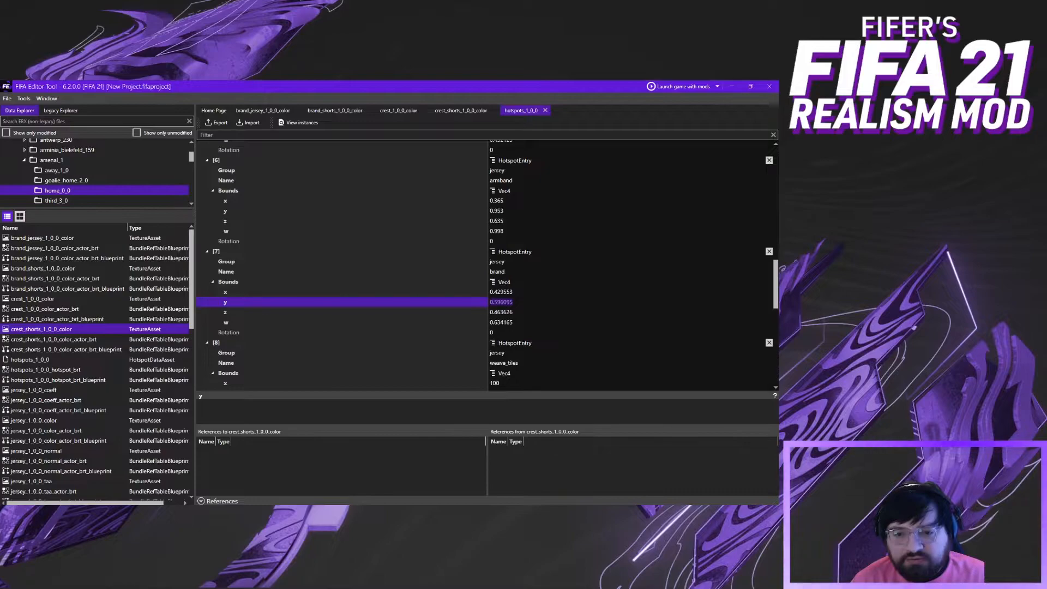
{"action": "key", "text": "Down"}
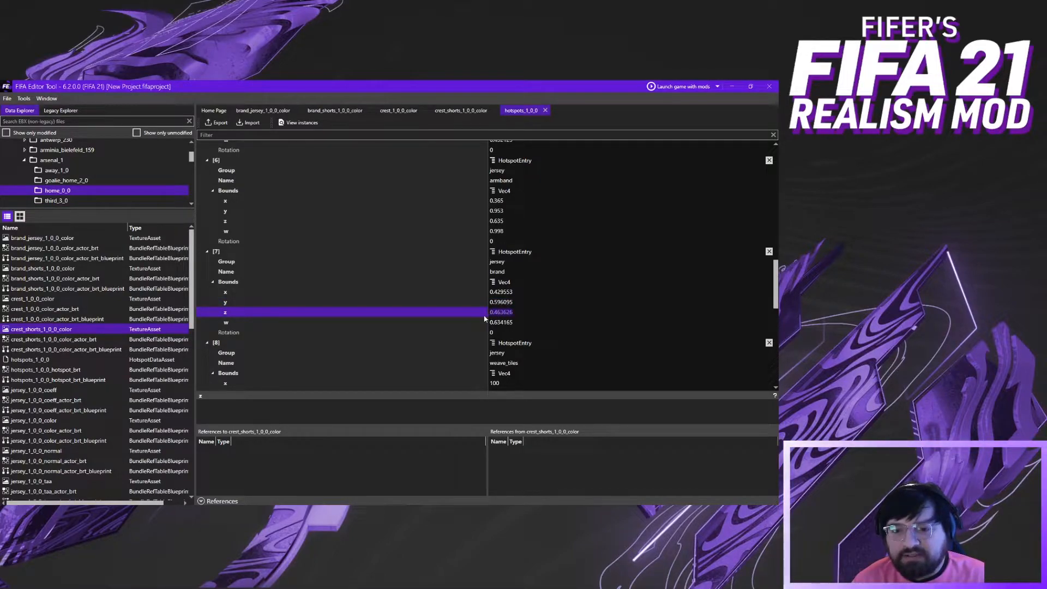
{"action": "left_click", "coordinate": [732, 86]}
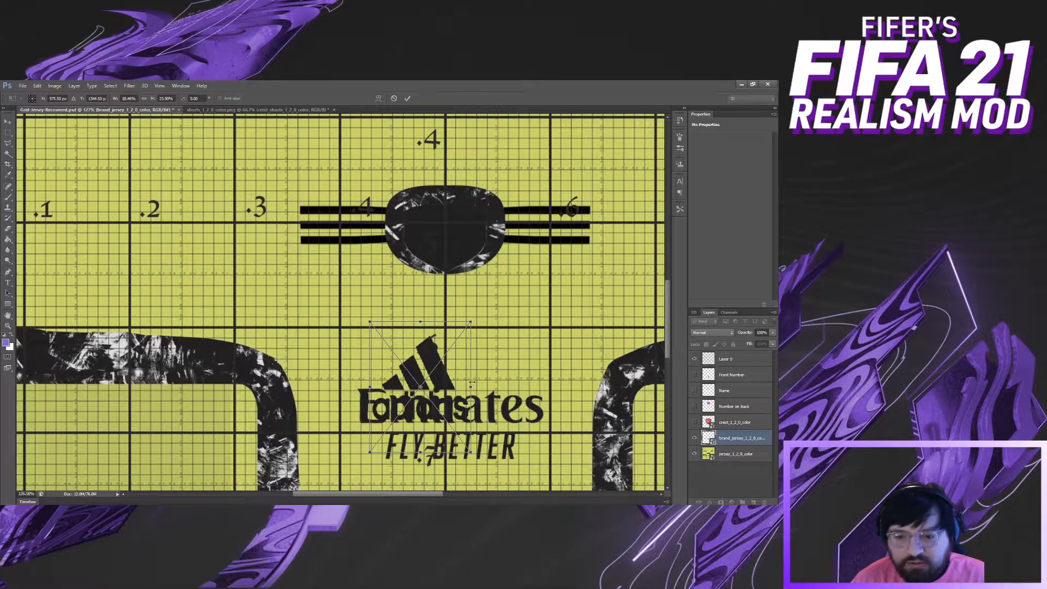
{"action": "left_click_drag", "start_coordinate": [472, 387], "coordinate": [408, 388]}
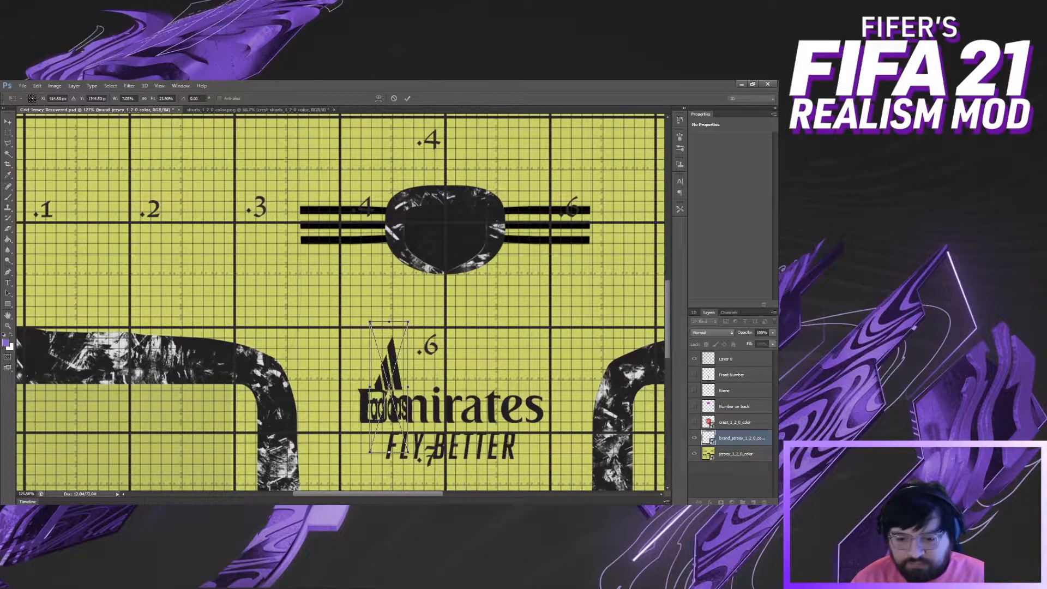
Check the brand hotspot's w bound in FIFA Editor Tool, raise the logo box's lower edge to about 0.634 in Photoshop and apply the transform
{"action": "left_click", "coordinate": [397, 489]}
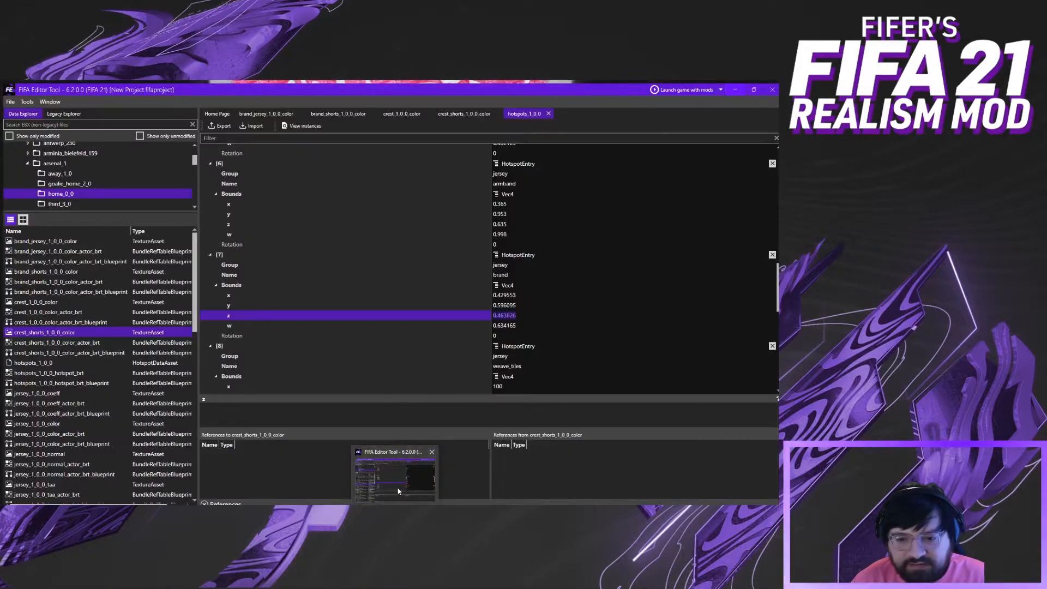
{"action": "left_click_drag", "start_coordinate": [514, 322], "coordinate": [495, 322]}
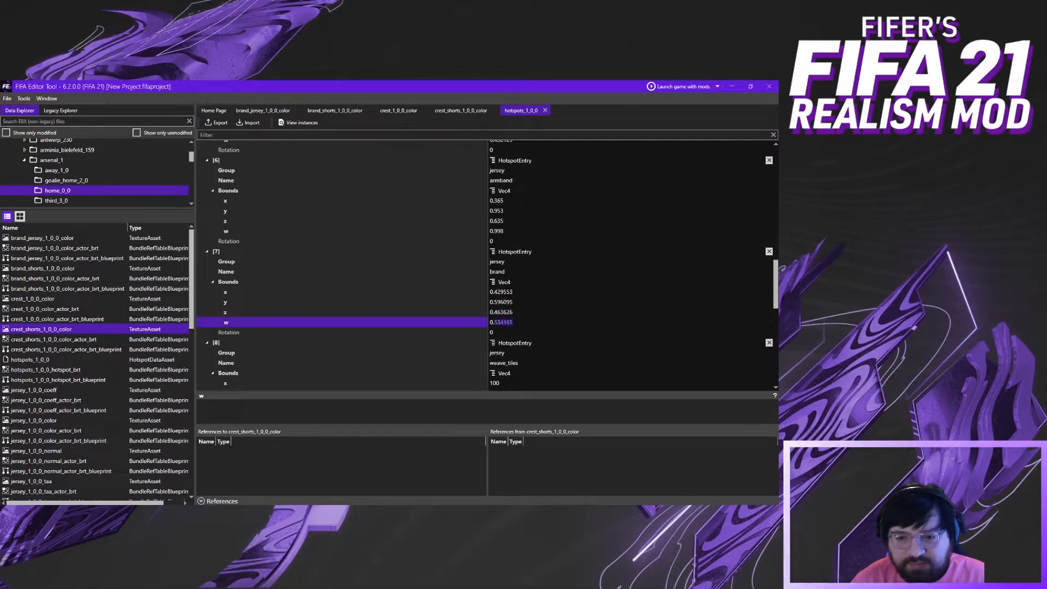
{"action": "left_click", "coordinate": [732, 85]}
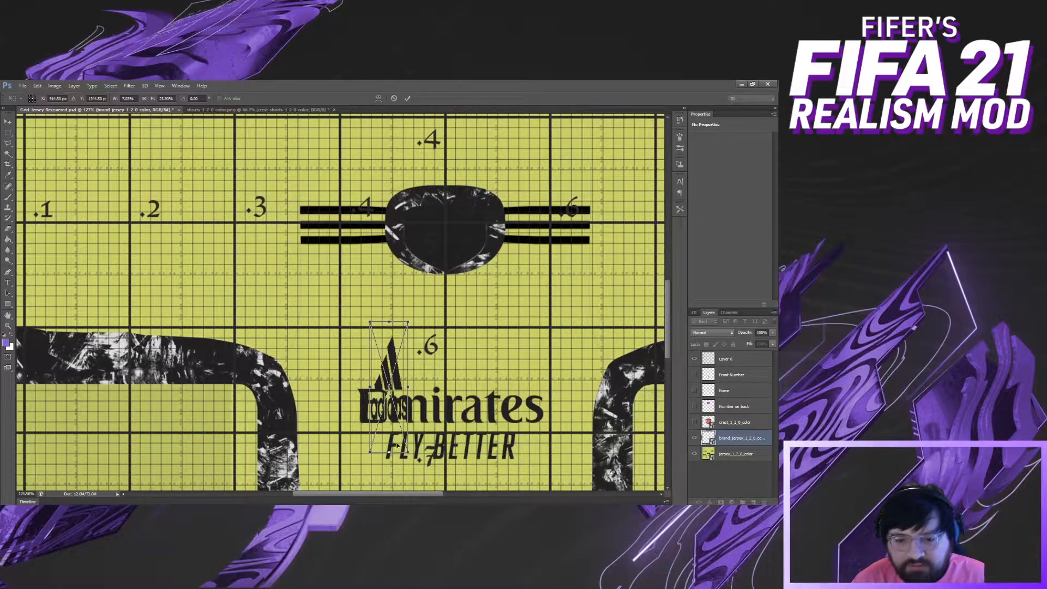
{"action": "left_click_drag", "start_coordinate": [389, 451], "coordinate": [392, 366]}
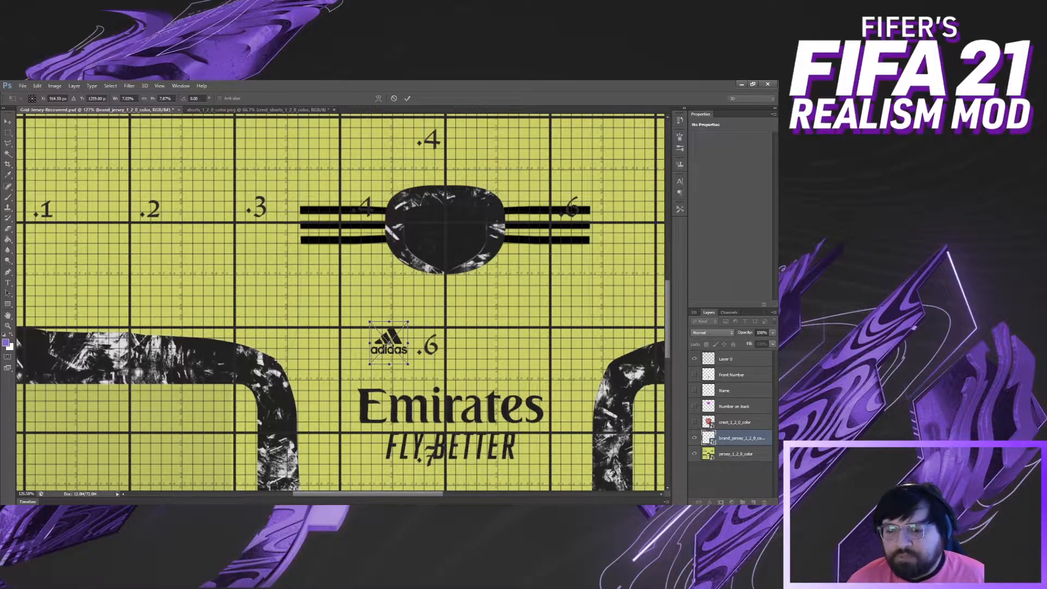
{"action": "scroll", "coordinate": [503, 393], "scroll_direction": "down", "scroll_amount": 4}
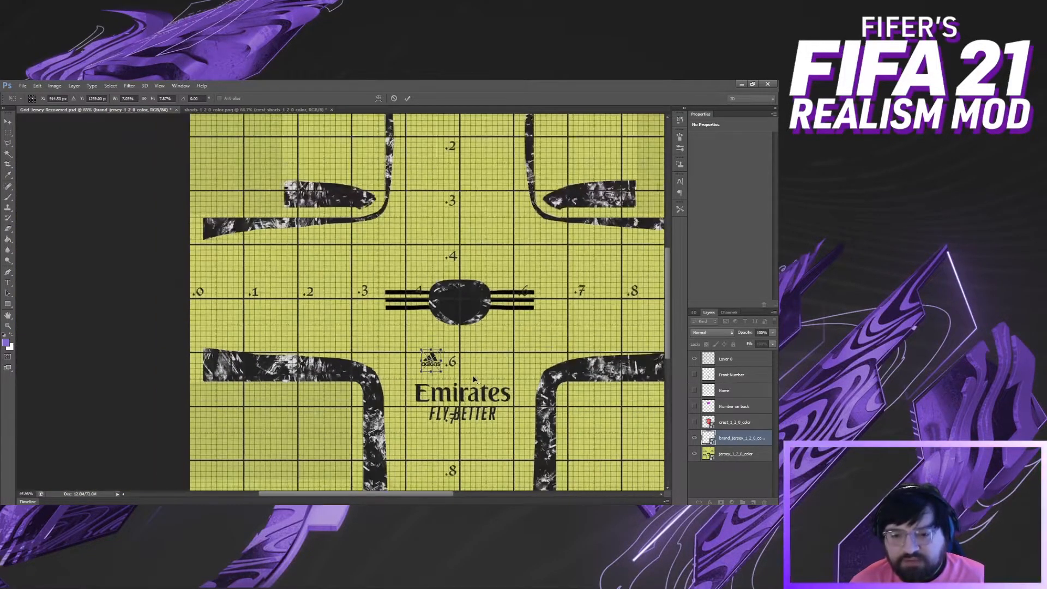
{"action": "scroll", "coordinate": [510, 404], "scroll_direction": "down", "scroll_amount": 2}
{"action": "scroll", "coordinate": [360, 335], "scroll_direction": "up", "scroll_amount": 2}
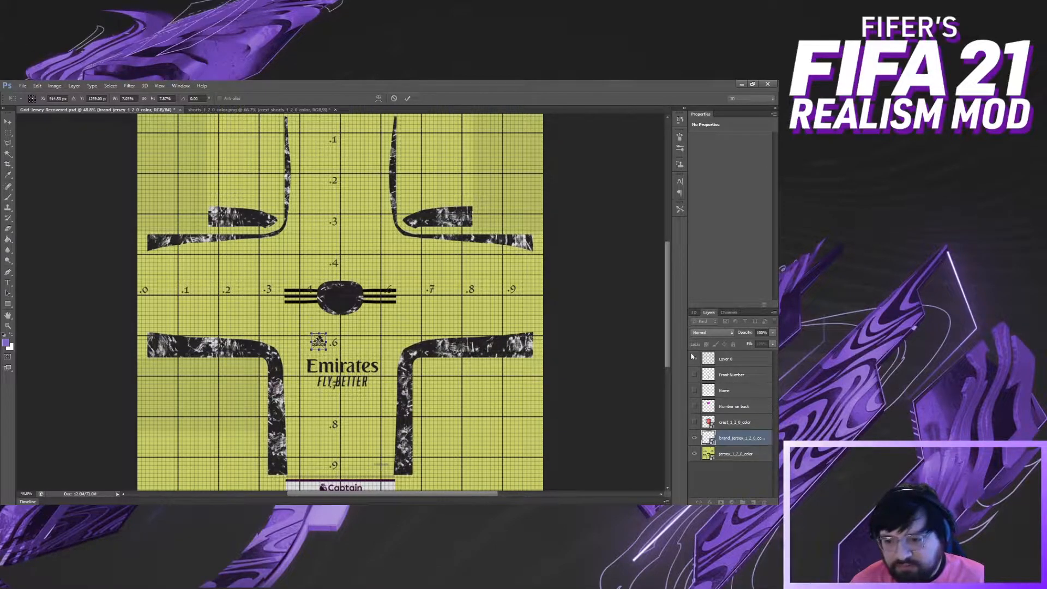
{"action": "key", "text": "Return"}
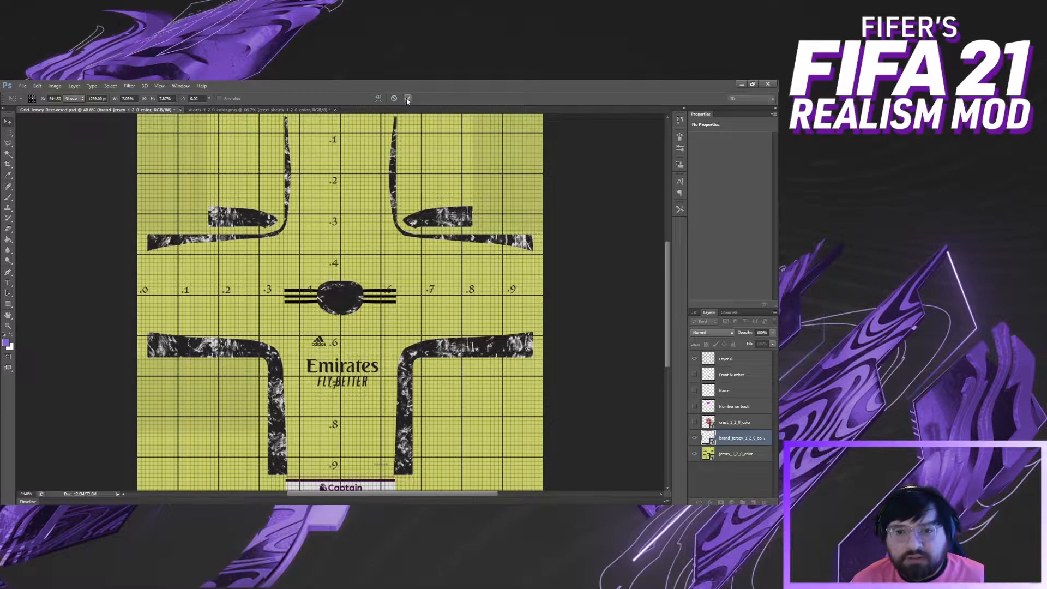
Hide and reshow the coordinate grid layer, Layer 0, to inspect the placed adidas logo on the plain jersey
{"action": "left_click", "coordinate": [694, 359]}
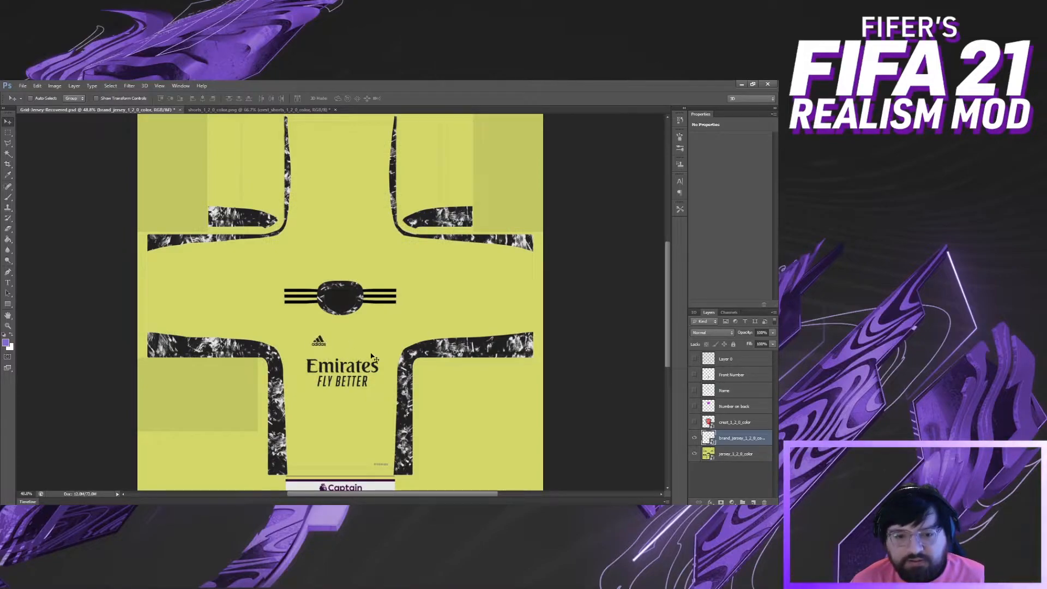
{"action": "left_click", "coordinate": [695, 359]}
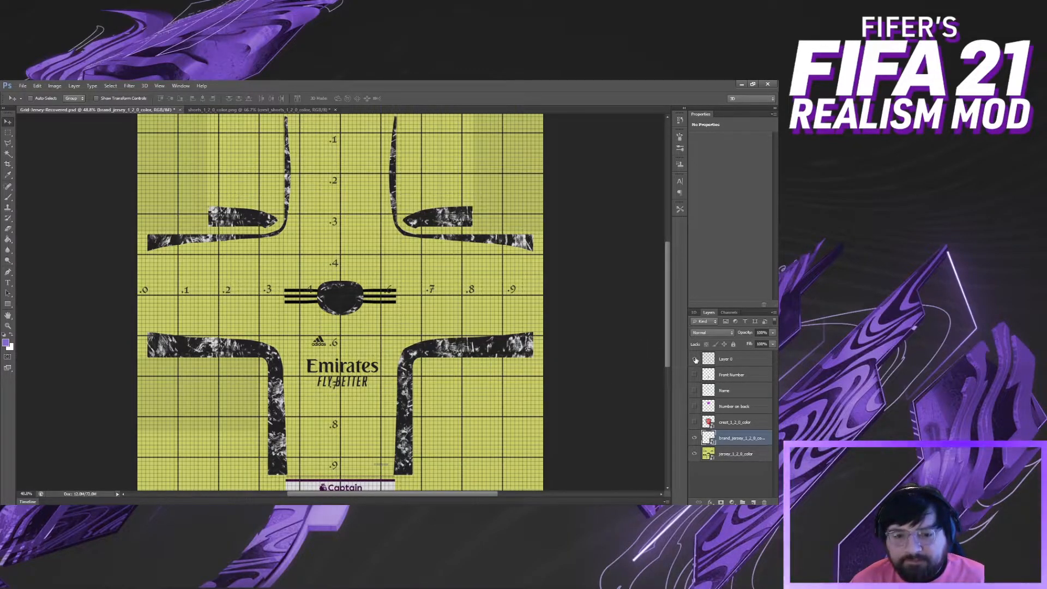
{"action": "left_click", "coordinate": [695, 359]}
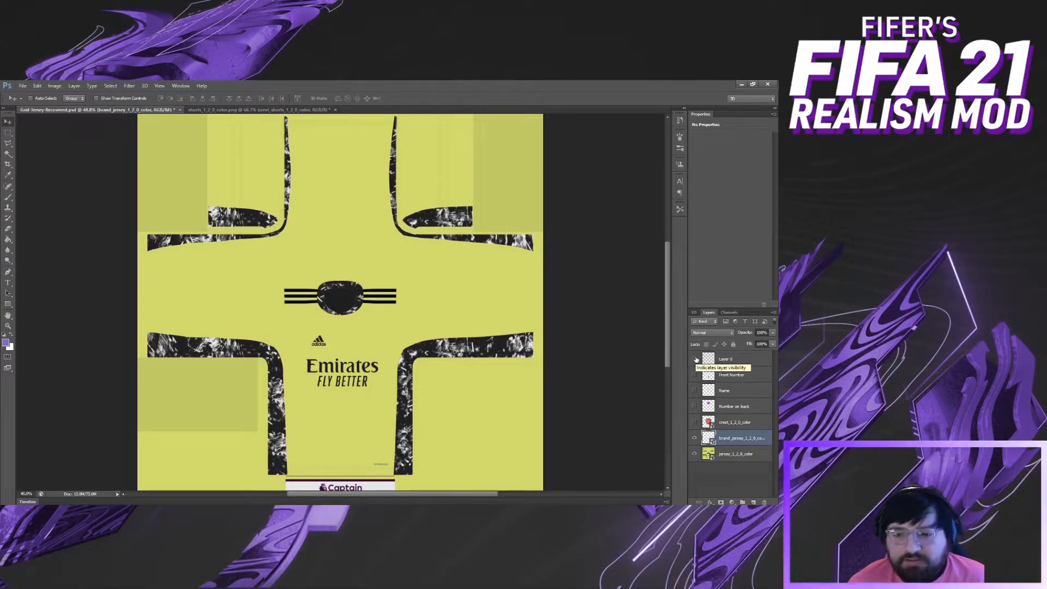
{"action": "left_click", "coordinate": [695, 359]}
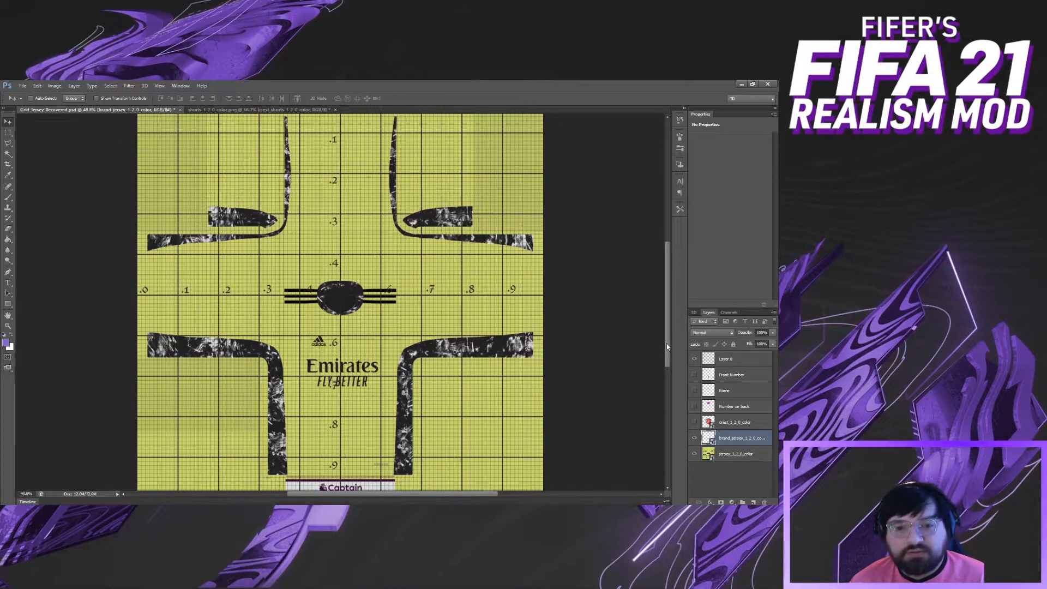
Show the crest layer and scale the Arsenal crest to about 28%, positioned on the chest opposite the adidas logo
{"action": "left_click", "coordinate": [694, 422]}
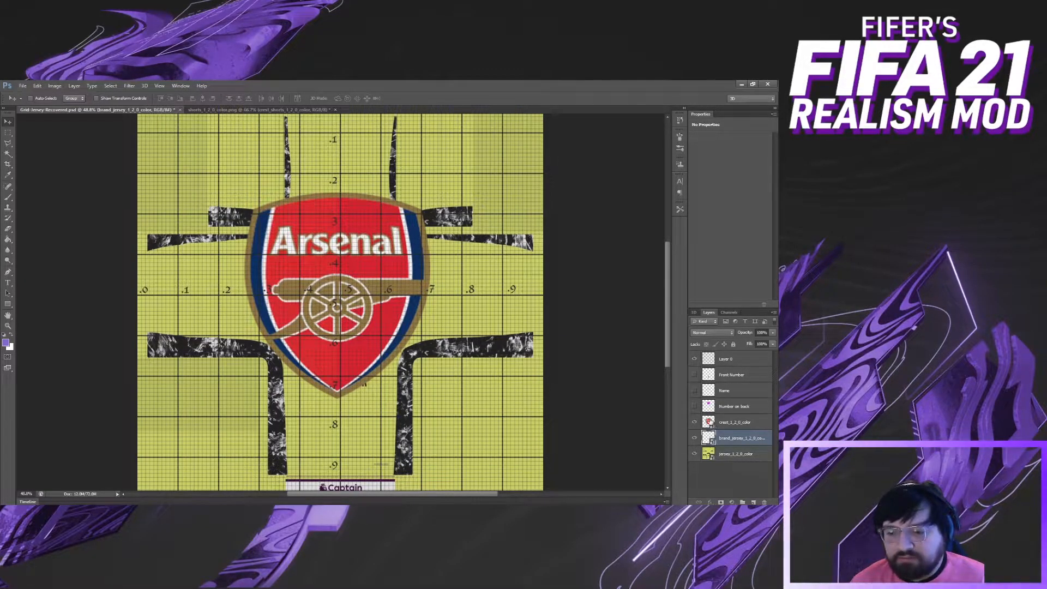
{"action": "left_click", "coordinate": [710, 423]}
{"action": "left_click", "coordinate": [43, 86]}
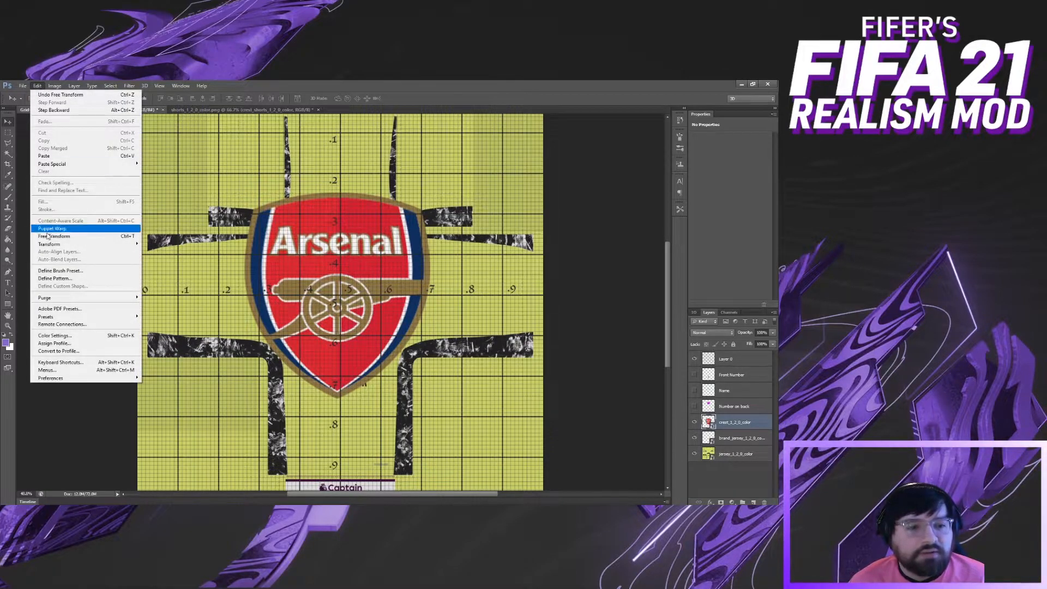
{"action": "mouse_move", "coordinate": [51, 246]}
{"action": "left_click", "coordinate": [164, 254]}
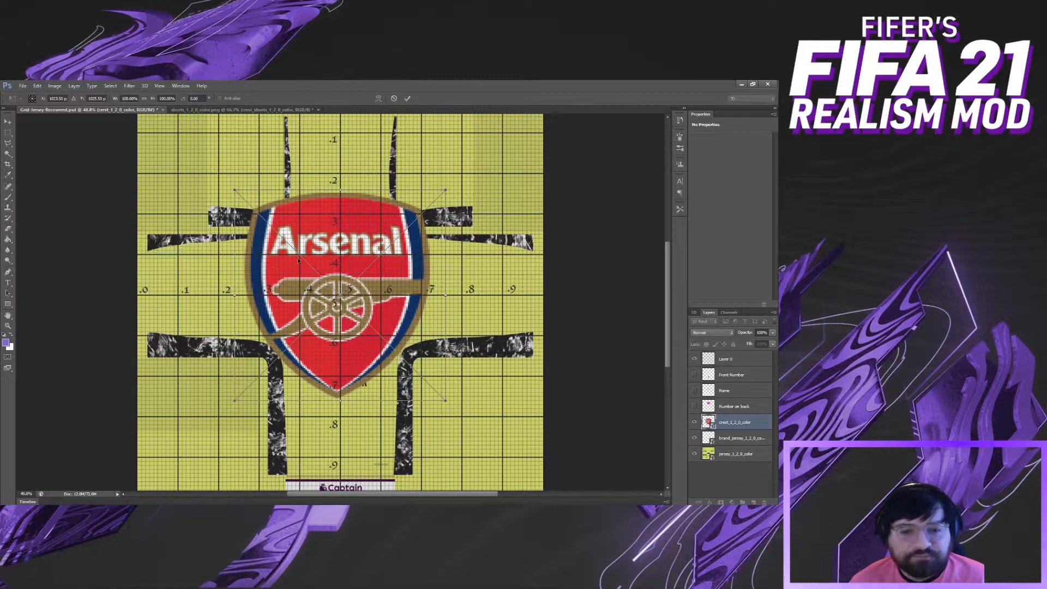
{"action": "left_click_drag", "start_coordinate": [234, 190], "coordinate": [370, 319]}
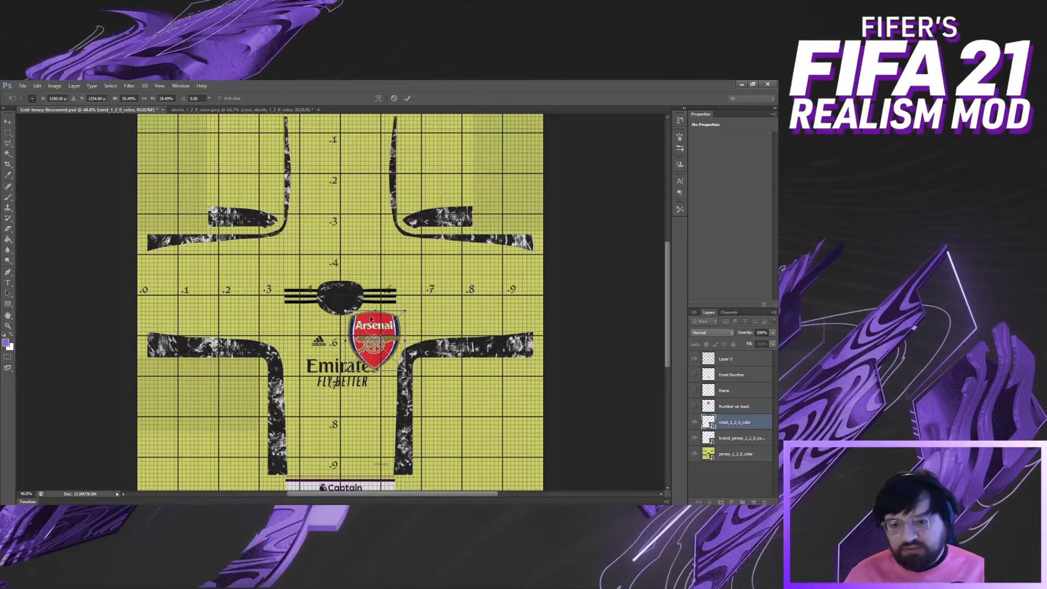
Find the jersey's team hotspot, entry [0], in FIFA Editor Tool and move the crest box's left edge in Photoshop to its x bound, about 0.55
{"action": "scroll", "coordinate": [354, 355], "scroll_direction": "up", "scroll_amount": 8}
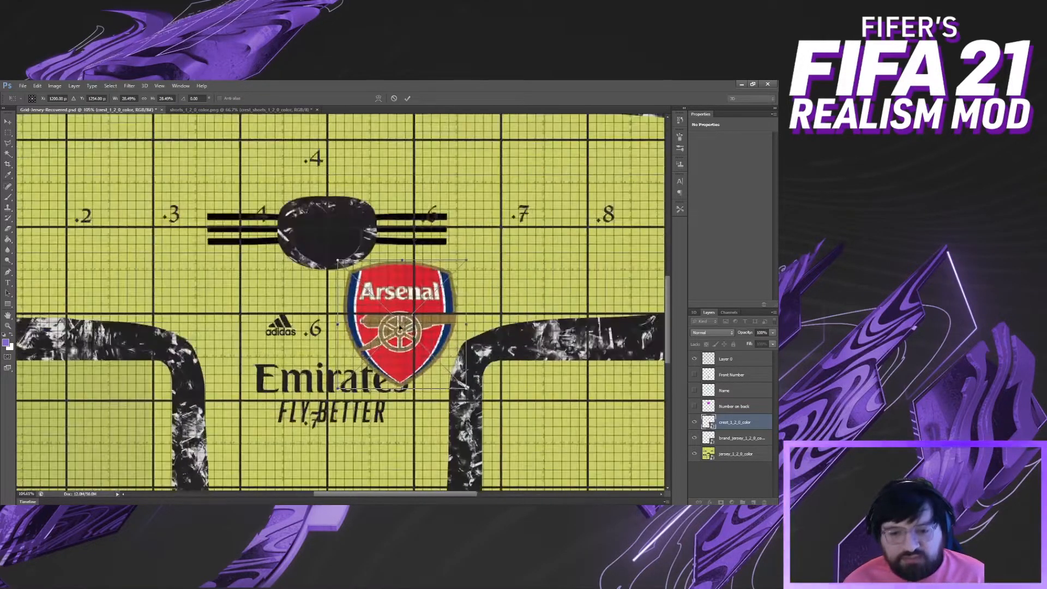
{"action": "scroll", "coordinate": [400, 329], "scroll_direction": "up", "scroll_amount": 6}
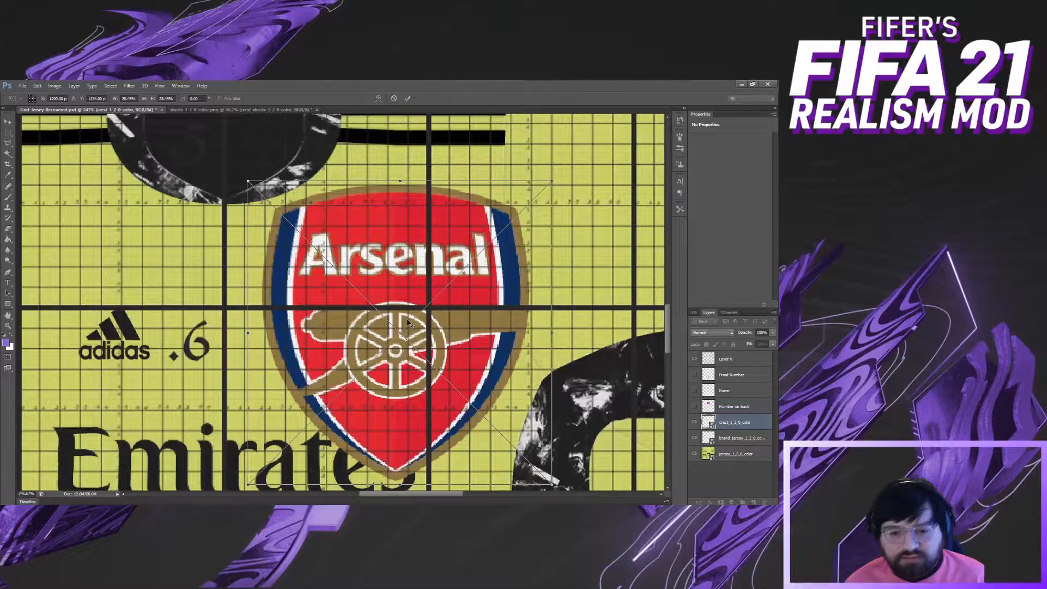
{"action": "scroll", "coordinate": [407, 322], "scroll_direction": "down", "scroll_amount": 1}
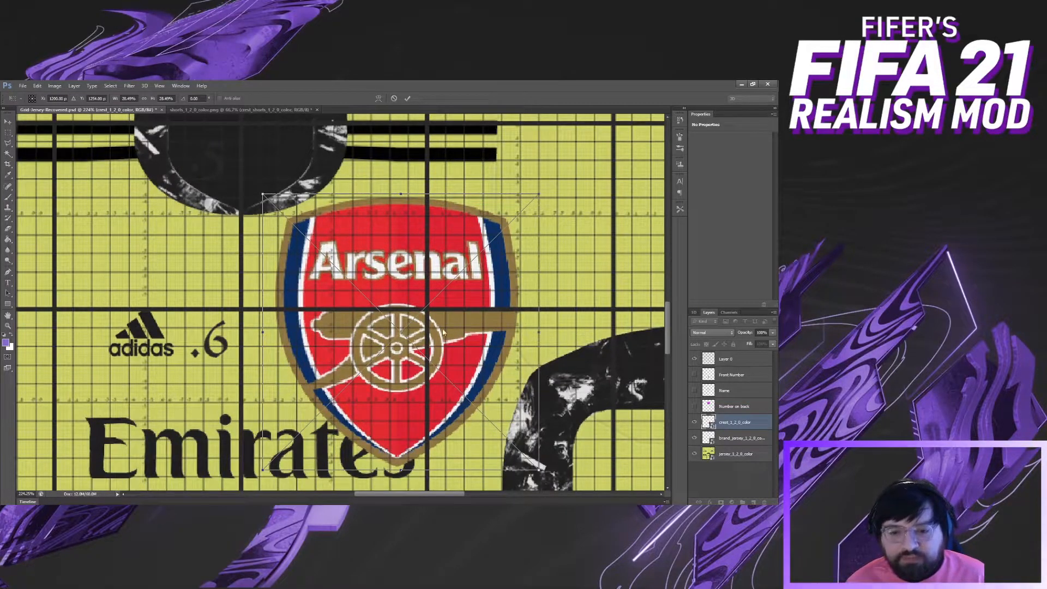
{"action": "key", "text": "alt+Tab"}
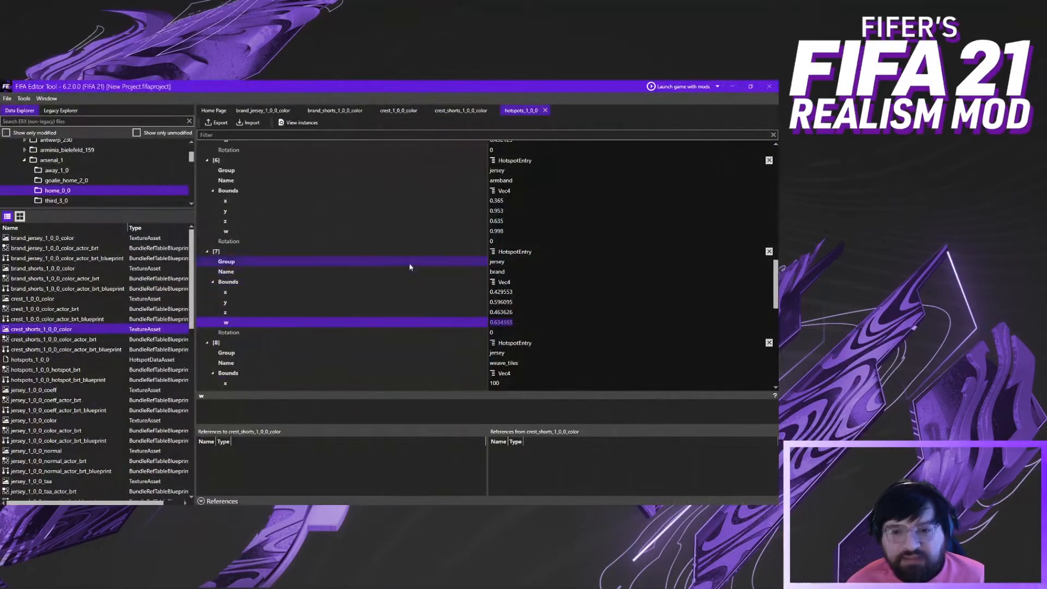
{"action": "scroll", "coordinate": [409, 265], "scroll_direction": "up", "scroll_amount": 3}
{"action": "scroll", "coordinate": [487, 268], "scroll_direction": "up", "scroll_amount": 10}
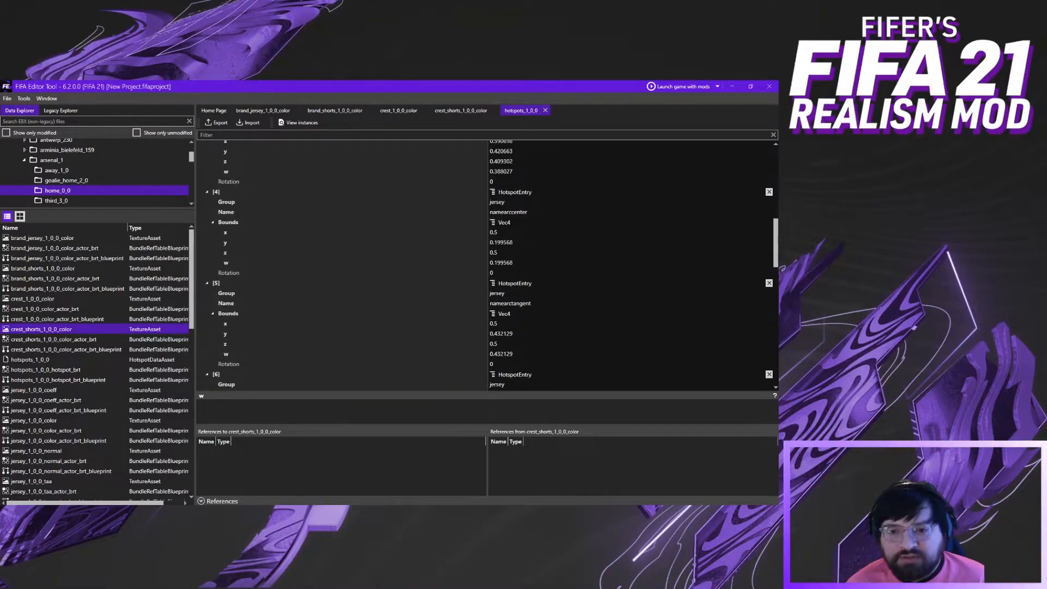
{"action": "scroll", "coordinate": [487, 268], "scroll_direction": "up", "scroll_amount": 5}
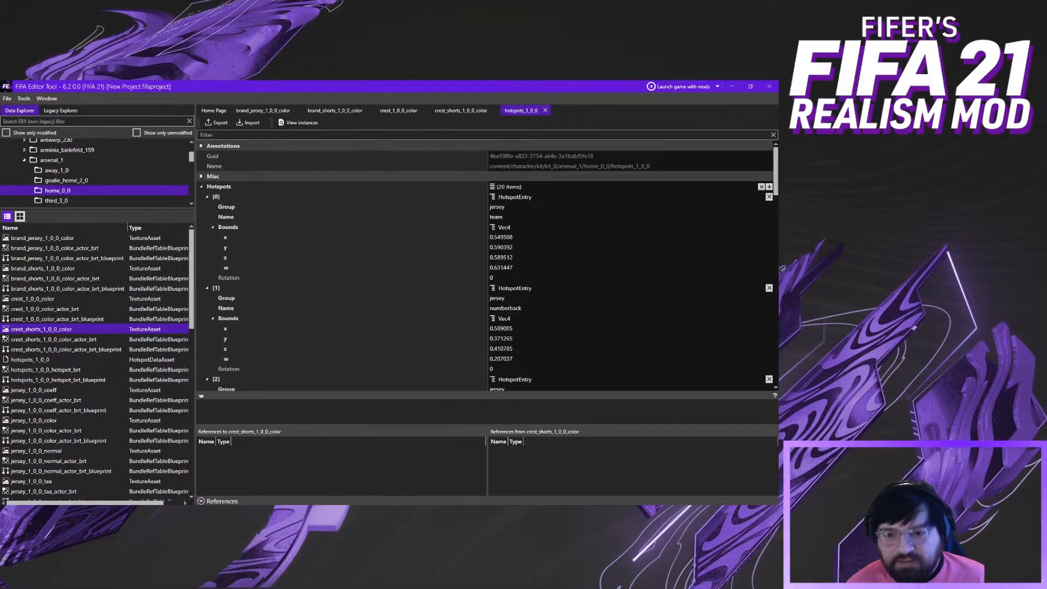
{"action": "left_click", "coordinate": [483, 218]}
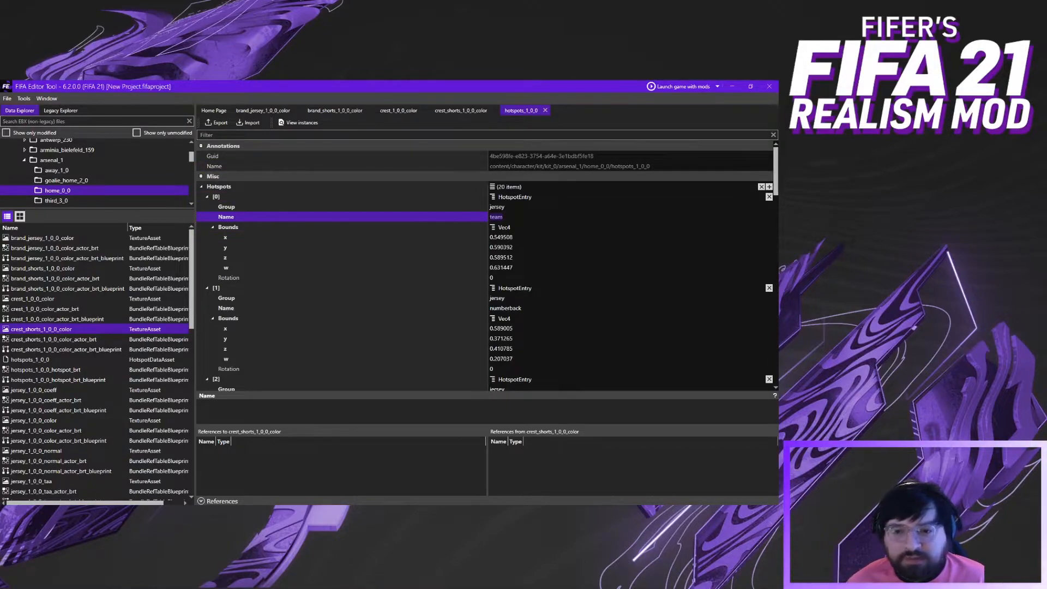
{"action": "left_click", "coordinate": [513, 237]}
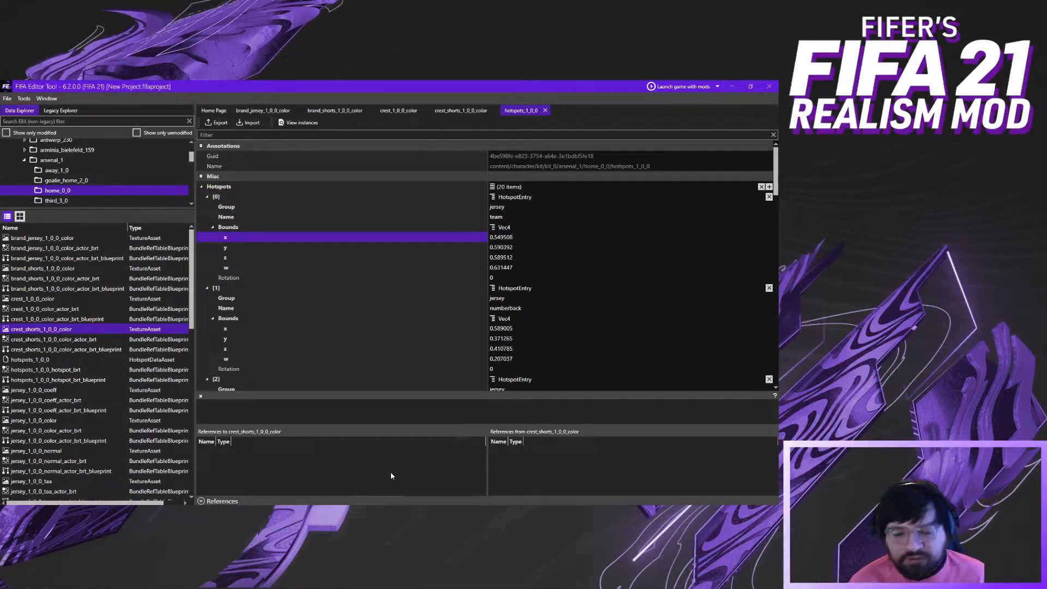
{"action": "left_click", "coordinate": [405, 483]}
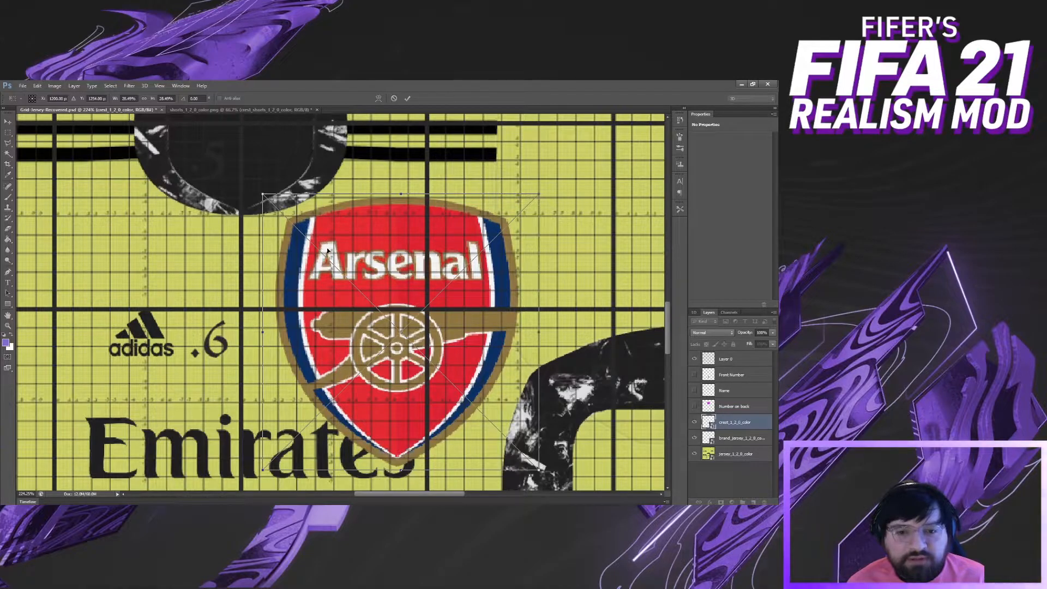
{"action": "left_click_drag", "start_coordinate": [264, 331], "coordinate": [331, 332]}
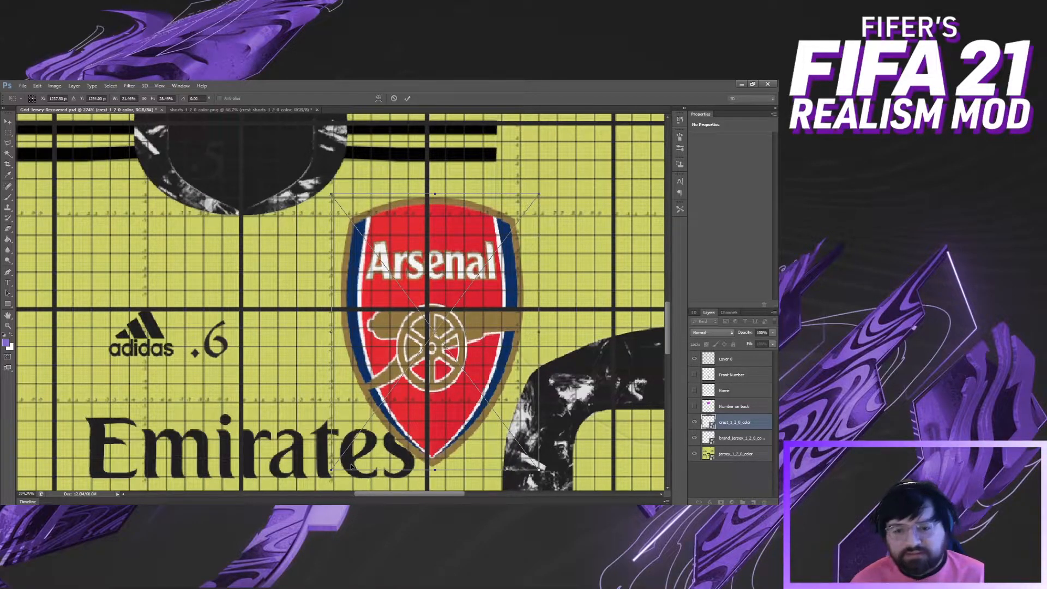
Check the team hotspot's y bound in FIFA Editor Tool and lower the crest box's upper edge in Photoshop to about 0.59
{"action": "left_click", "coordinate": [411, 510]}
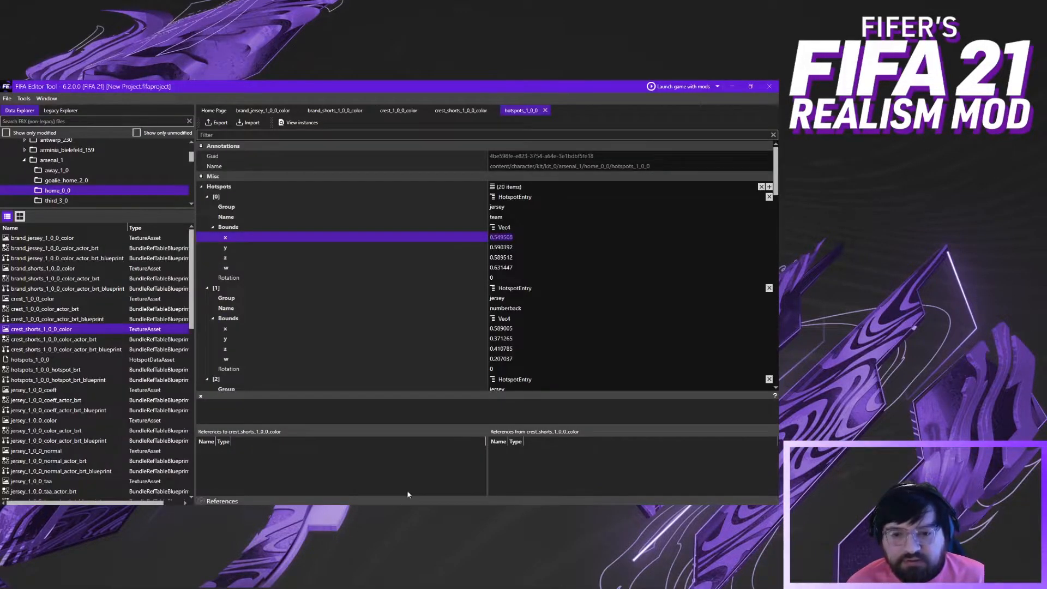
{"action": "left_click", "coordinate": [486, 248]}
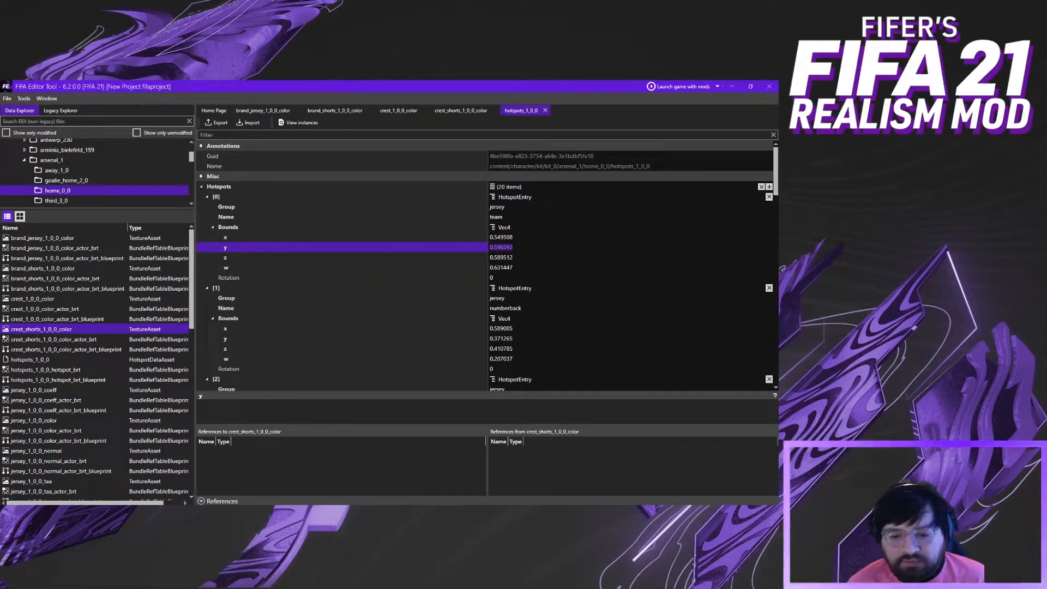
{"action": "key", "text": "alt+Tab"}
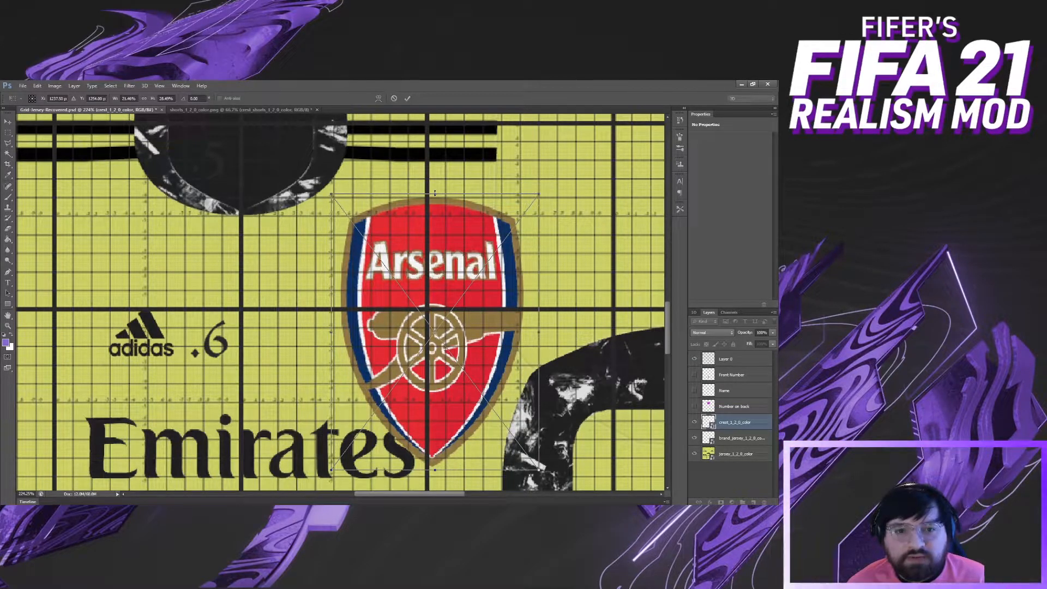
{"action": "left_click_drag", "start_coordinate": [435, 194], "coordinate": [426, 290]}
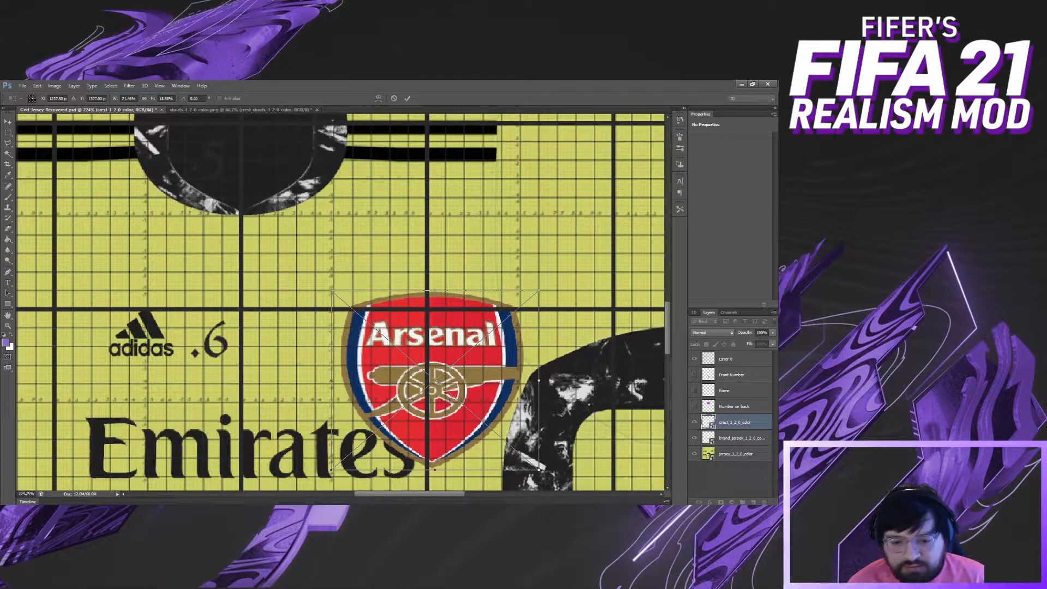
Check the team hotspot's z bound in FIFA Editor Tool and pull the crest box's right edge in Photoshop in to about 0.59
{"action": "mouse_move", "coordinate": [398, 498]}
{"action": "left_click", "coordinate": [399, 468]}
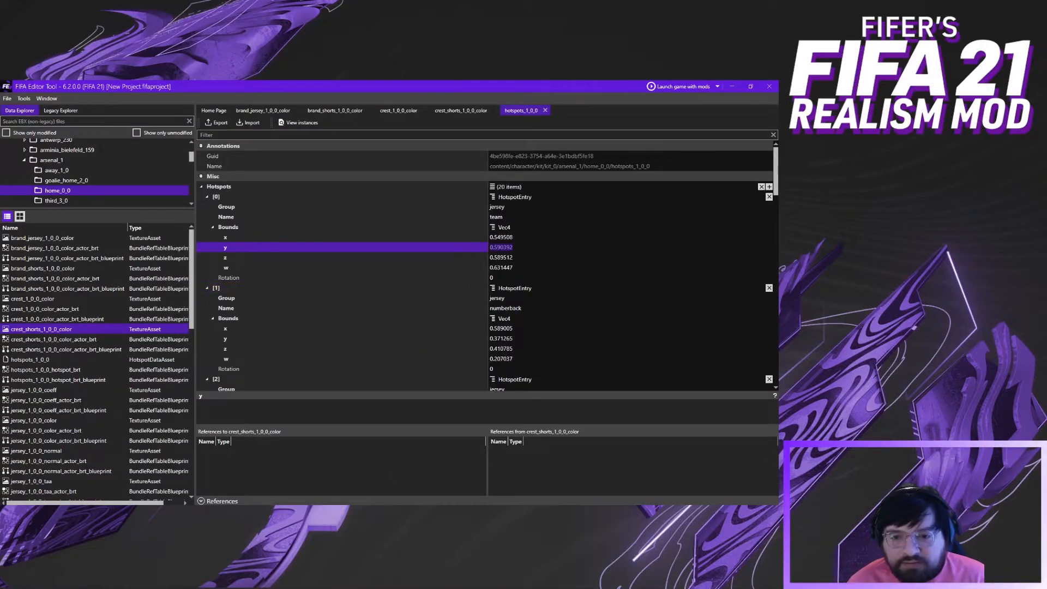
{"action": "left_click", "coordinate": [491, 258]}
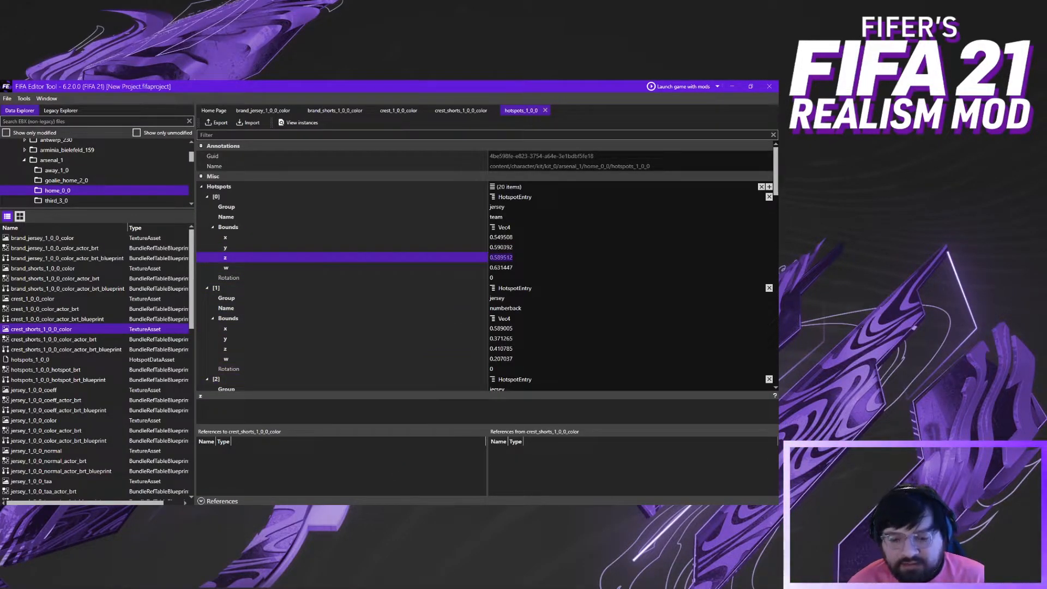
{"action": "key", "text": "alt+Tab"}
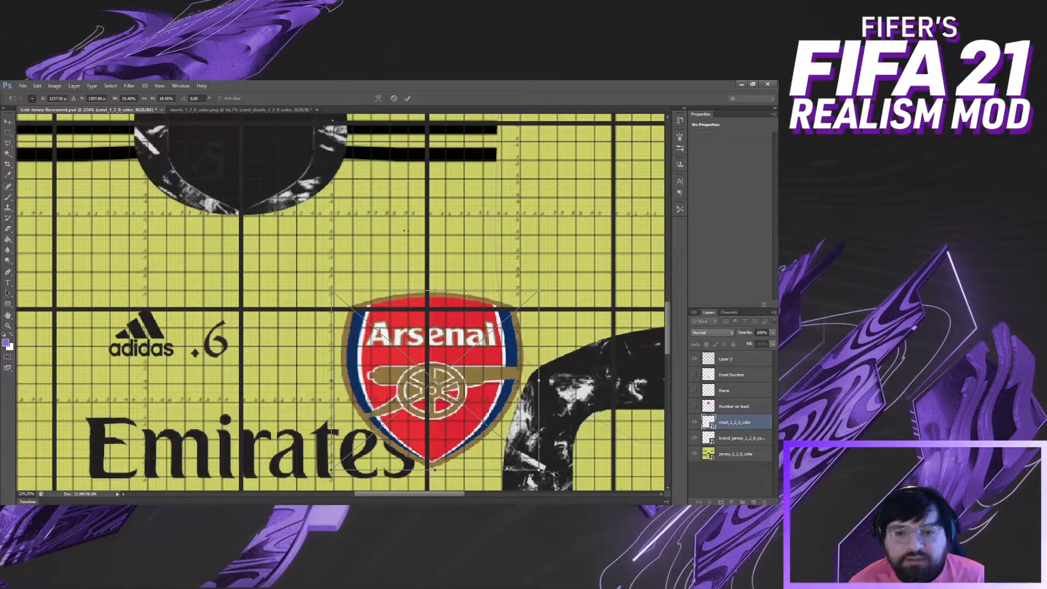
{"action": "left_click_drag", "start_coordinate": [537, 380], "coordinate": [405, 370]}
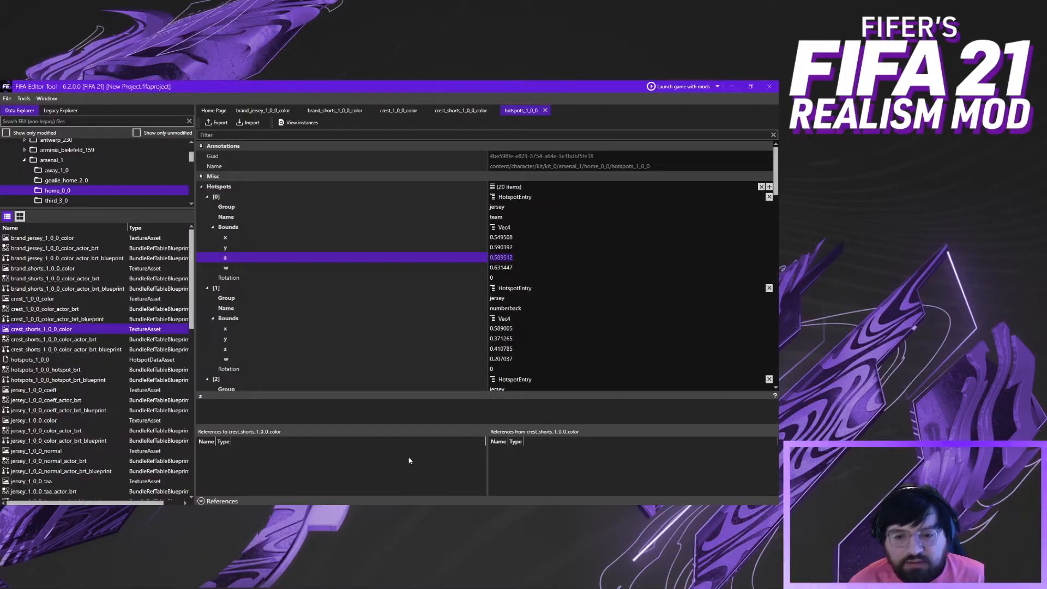
Check the team hotspot's w bound in FIFA Editor Tool and fit the crest box's lower edge in Photoshop to about 0.631
{"action": "left_click", "coordinate": [484, 267]}
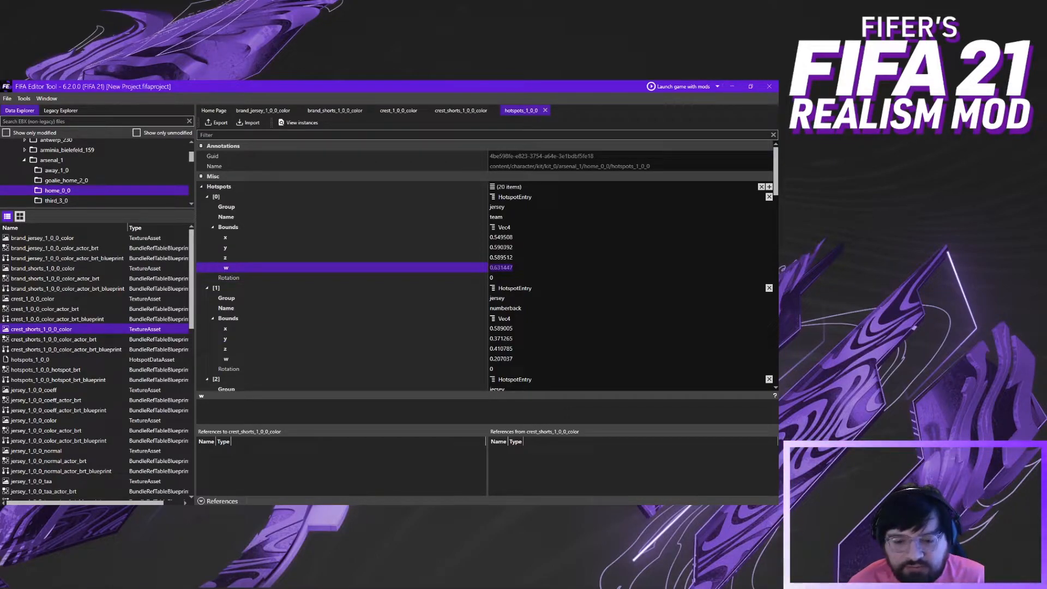
{"action": "key", "text": "alt+Tab"}
{"action": "left_click_drag", "start_coordinate": [367, 470], "coordinate": [360, 353]}
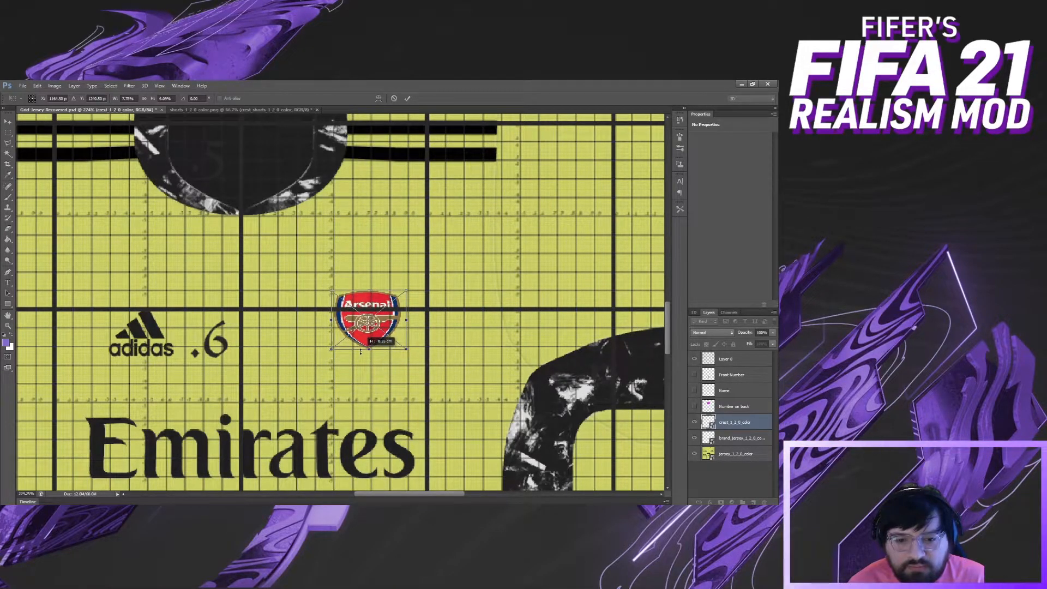
{"action": "left_click_drag", "start_coordinate": [361, 352], "coordinate": [361, 352]}
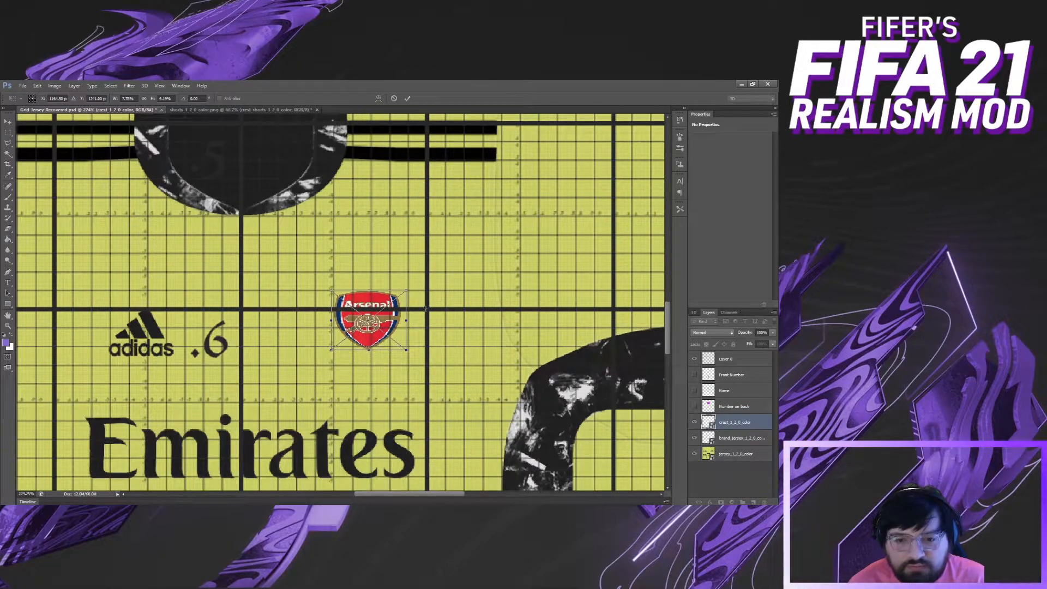
{"action": "left_click_drag", "start_coordinate": [368, 354], "coordinate": [368, 369]}
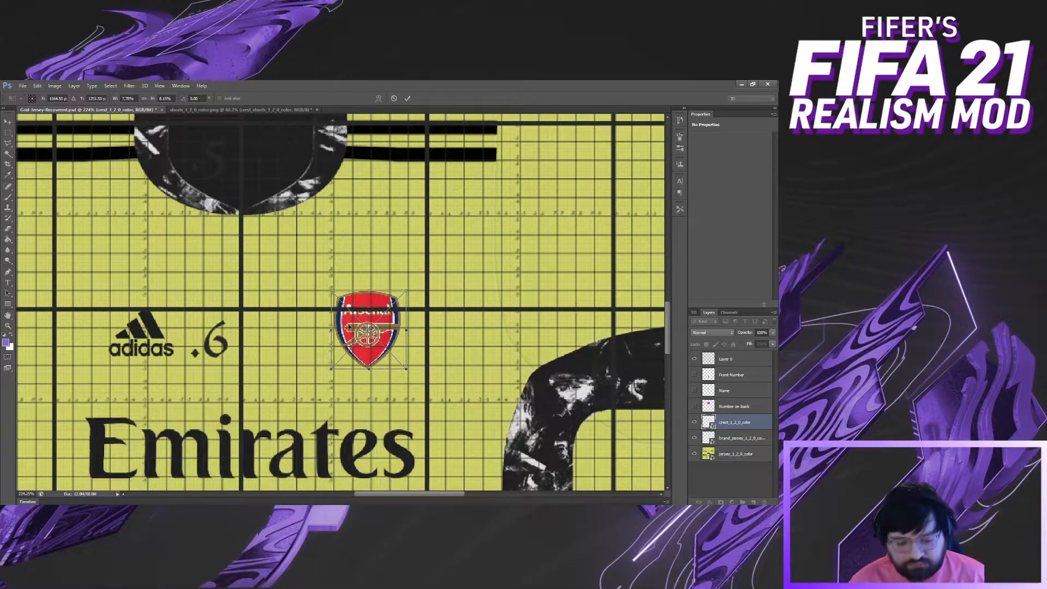
Apply the crest transform, and hide and reshow the grid layer, Layer 0, to inspect the crest on the plain jersey
{"action": "scroll", "coordinate": [353, 325], "scroll_direction": "down", "scroll_amount": 8}
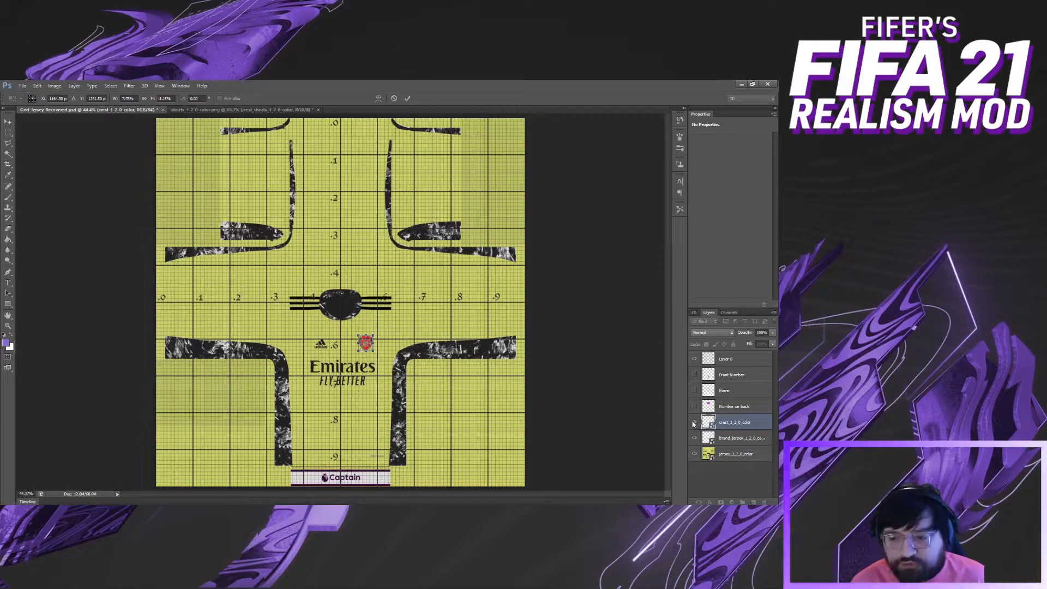
{"action": "left_click", "coordinate": [407, 98]}
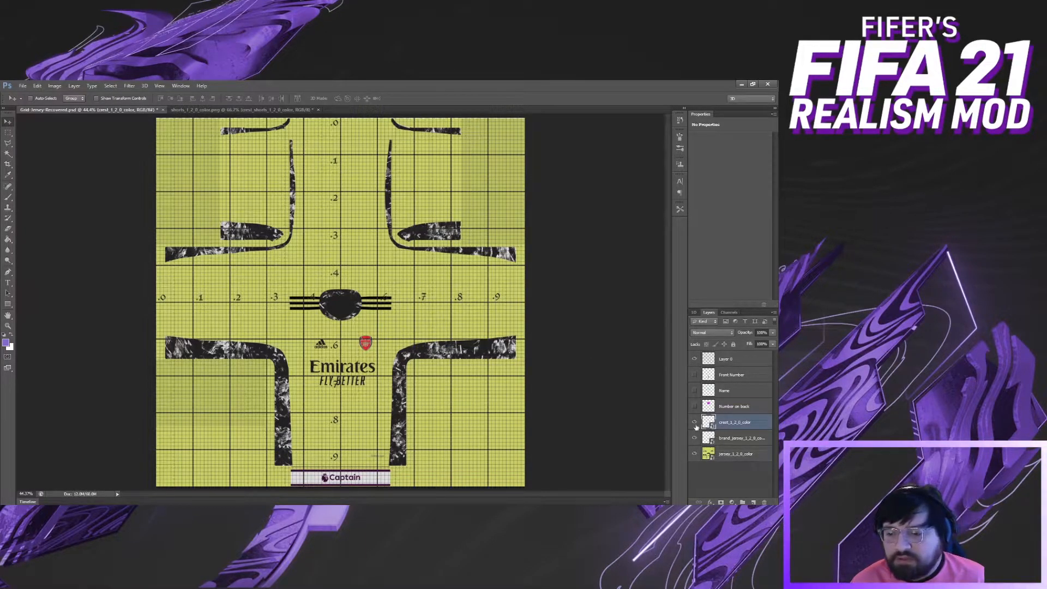
{"action": "left_click", "coordinate": [694, 358]}
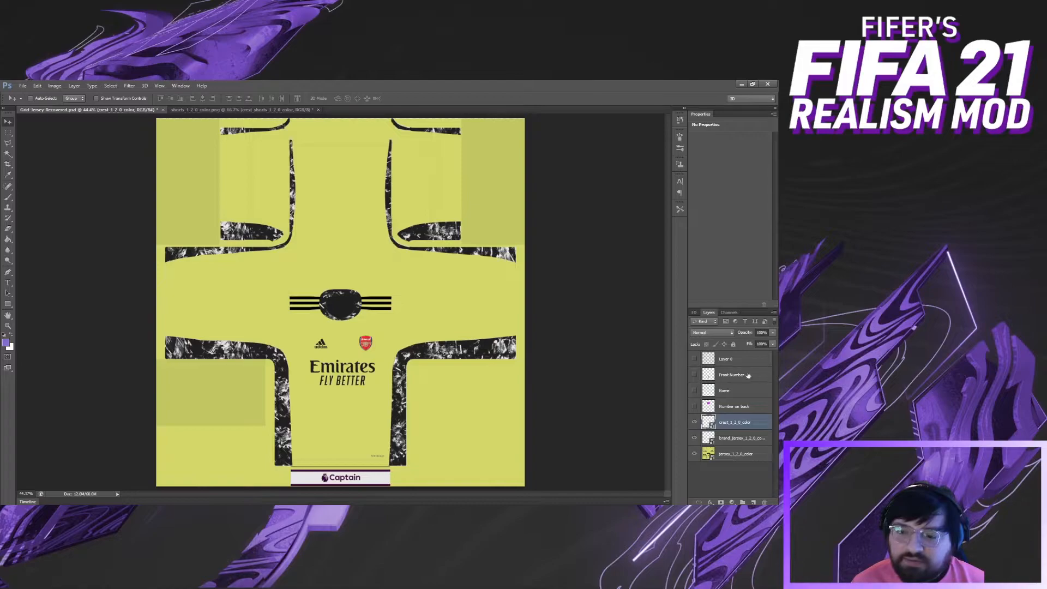
{"action": "left_click", "coordinate": [694, 359]}
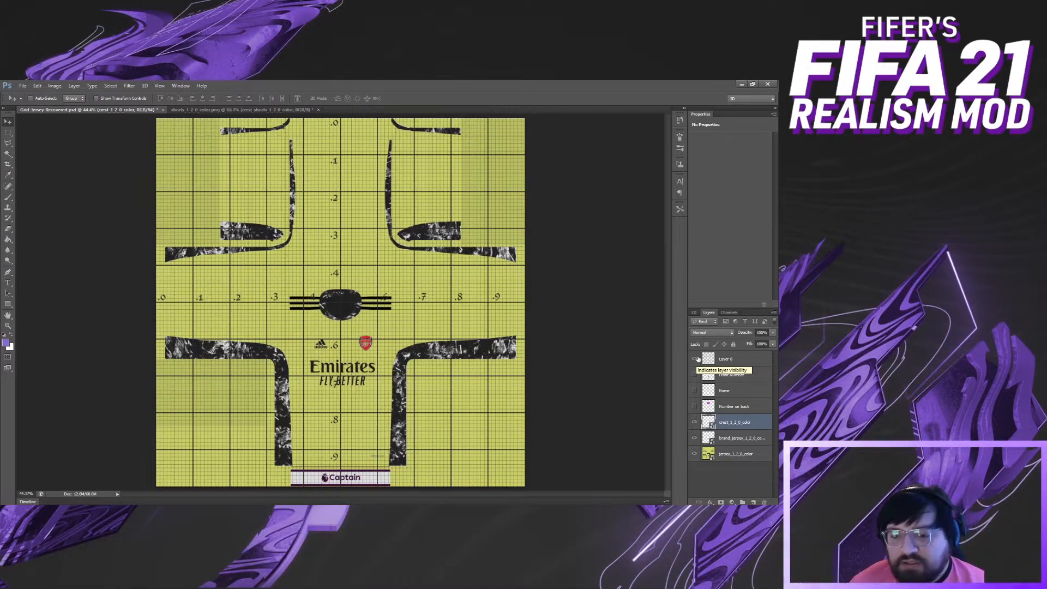
Show the Number on back and Name layers over the jersey, and briefly show the Front Number layer before hiding it again
{"action": "left_click", "coordinate": [694, 406]}
{"action": "left_click", "coordinate": [711, 406]}
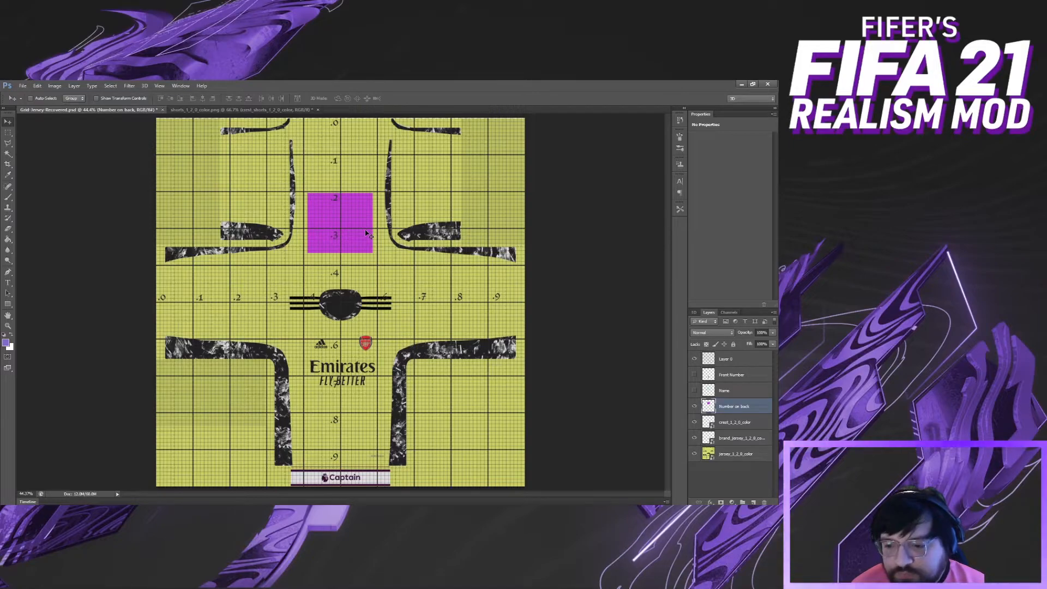
{"action": "left_click", "coordinate": [705, 390]}
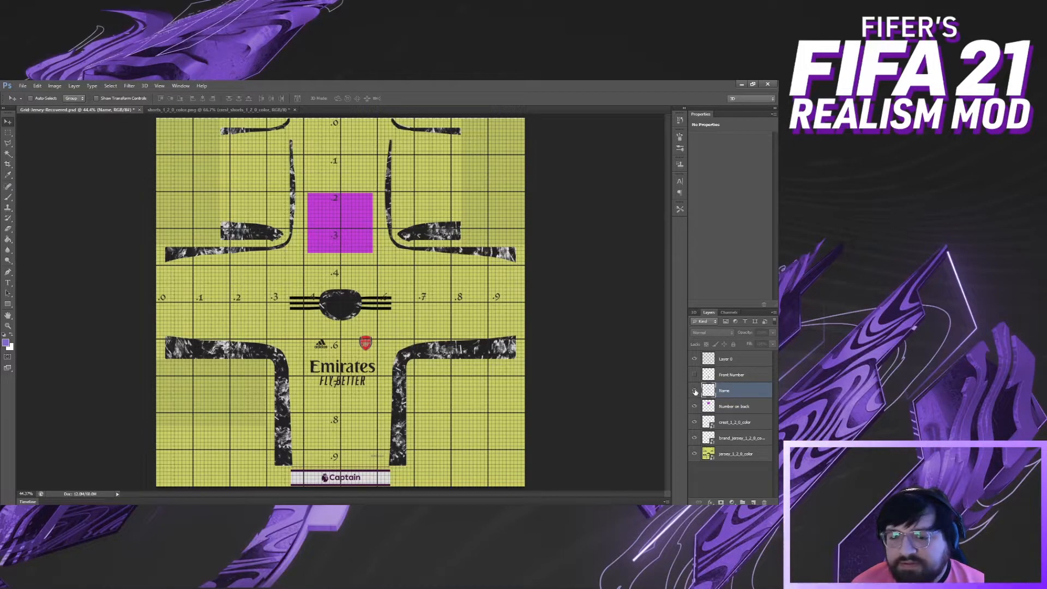
{"action": "left_click", "coordinate": [694, 390]}
{"action": "left_click", "coordinate": [717, 374]}
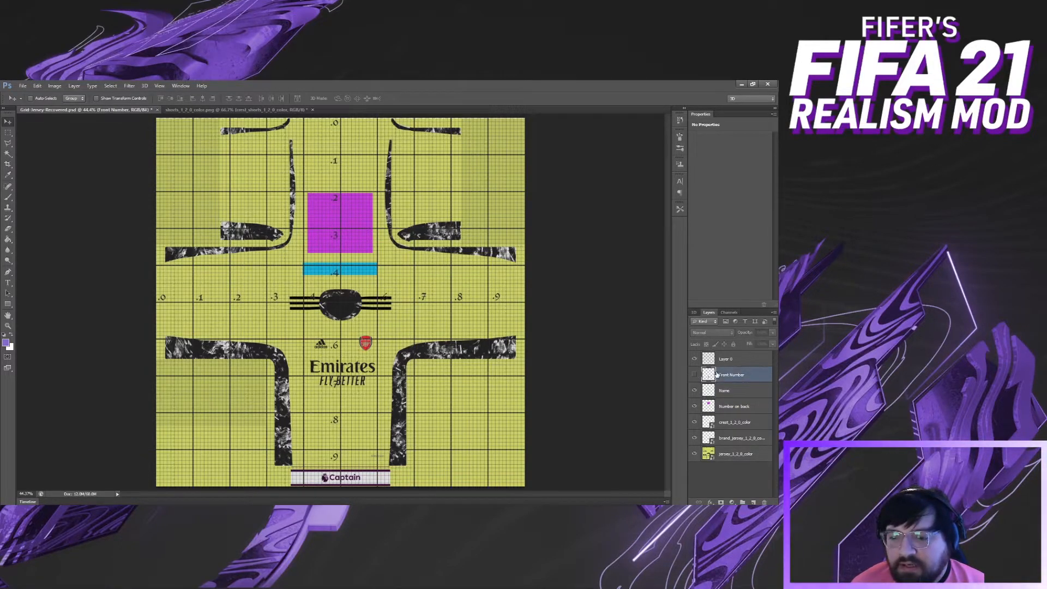
{"action": "left_click", "coordinate": [694, 375]}
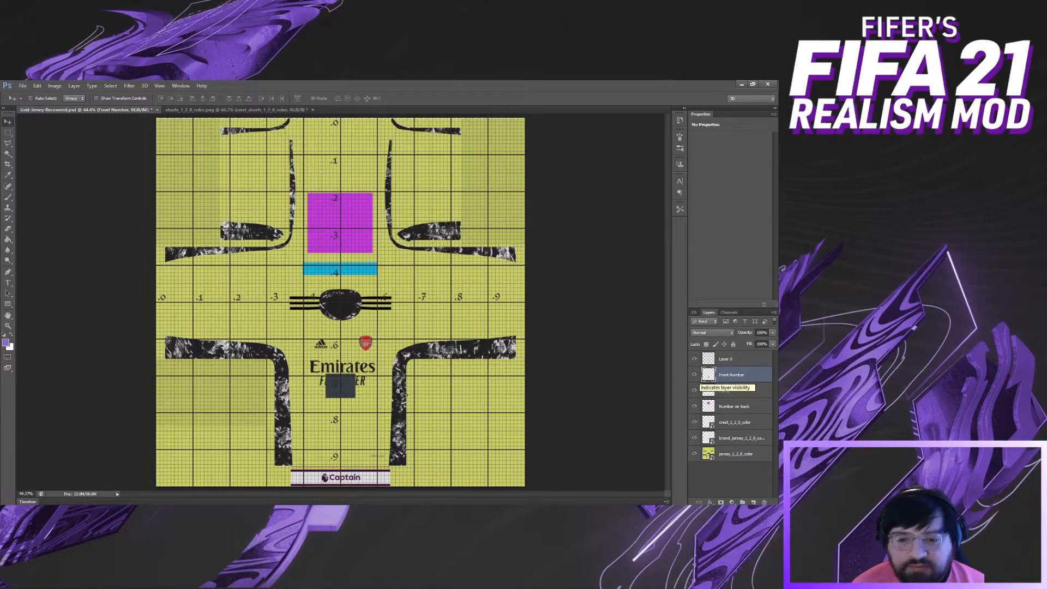
{"action": "left_click", "coordinate": [693, 376]}
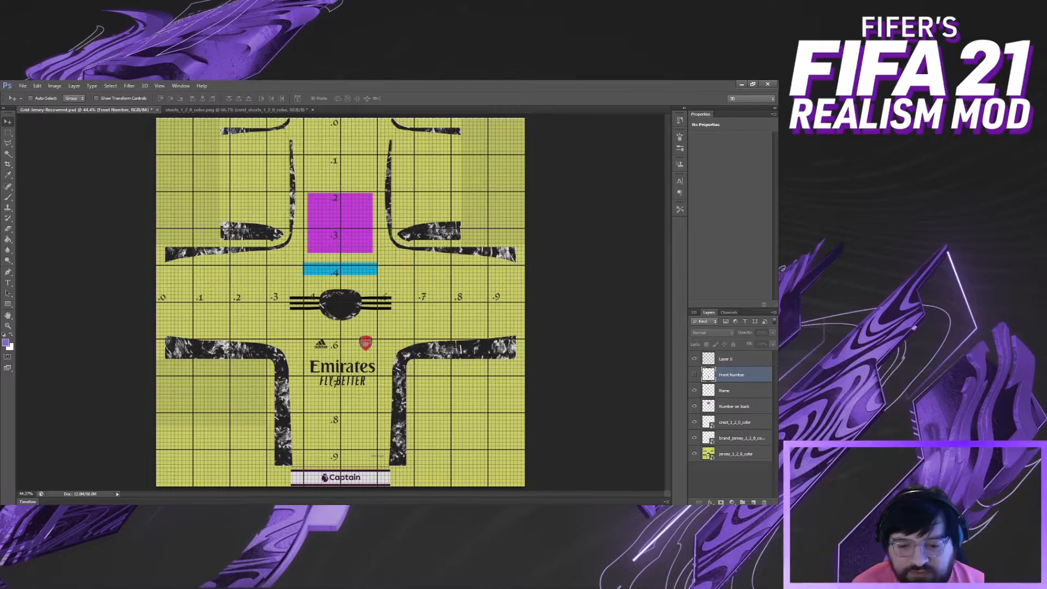
Collapse hotspot entry [0] in FIFA Editor Tool and examine the x, y, z and w bounds of the numberback entry [1]
{"action": "left_click", "coordinate": [397, 512]}
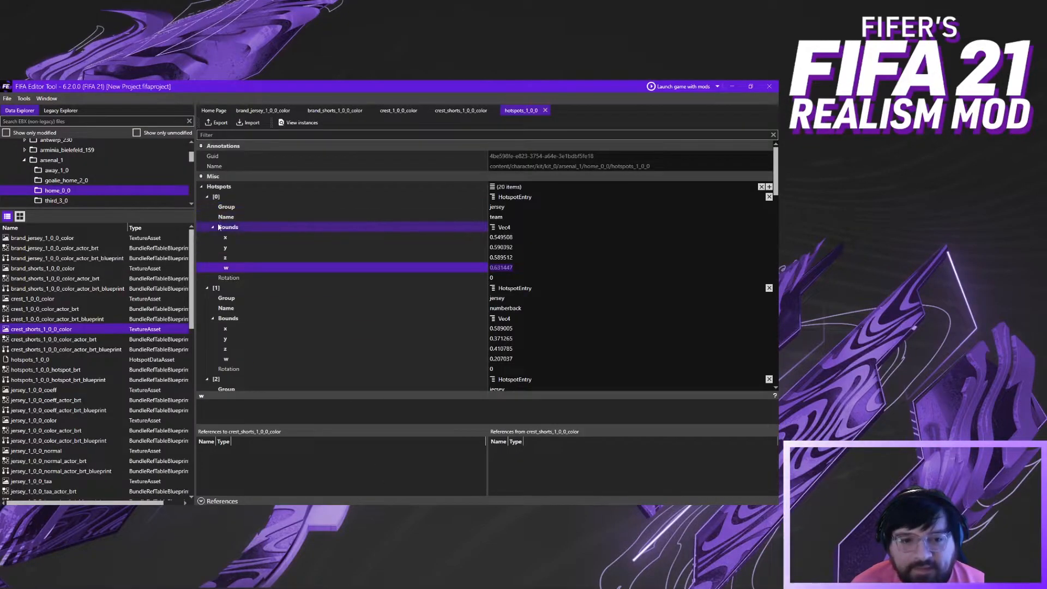
{"action": "left_click", "coordinate": [207, 197]}
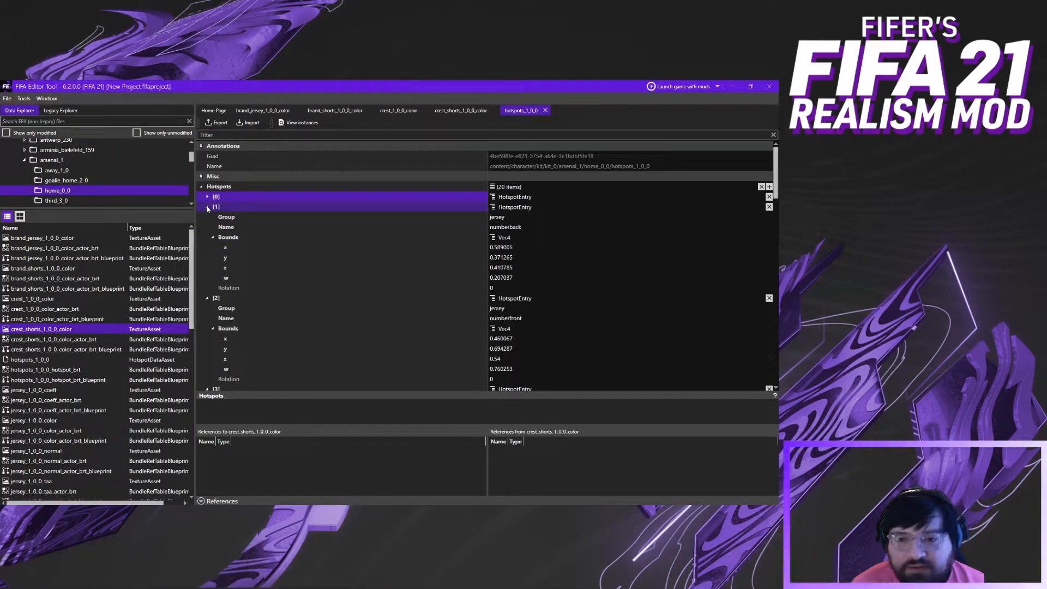
{"action": "left_click", "coordinate": [523, 227]}
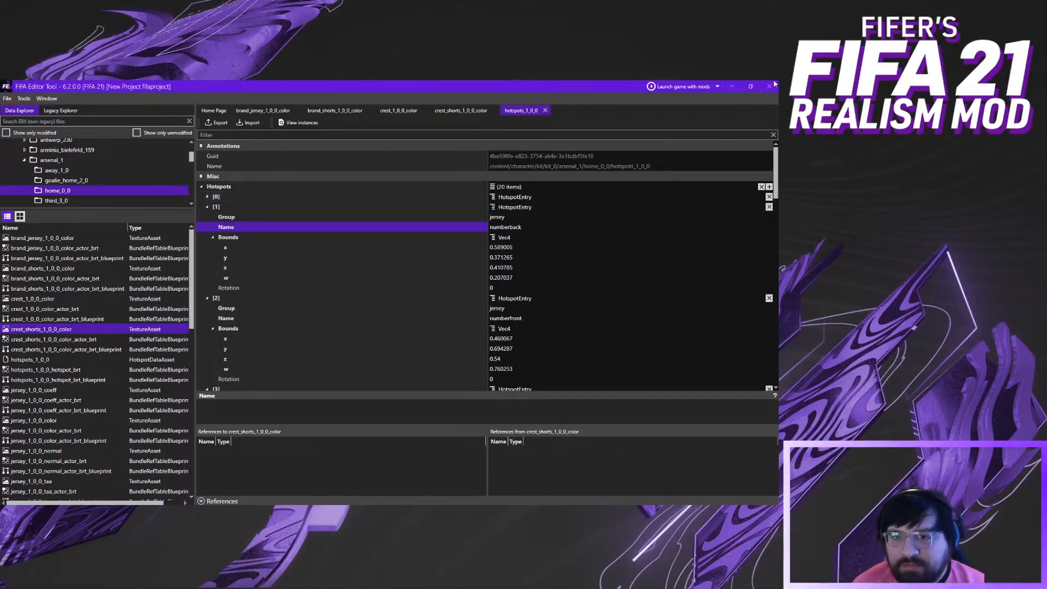
{"action": "left_click", "coordinate": [200, 207]}
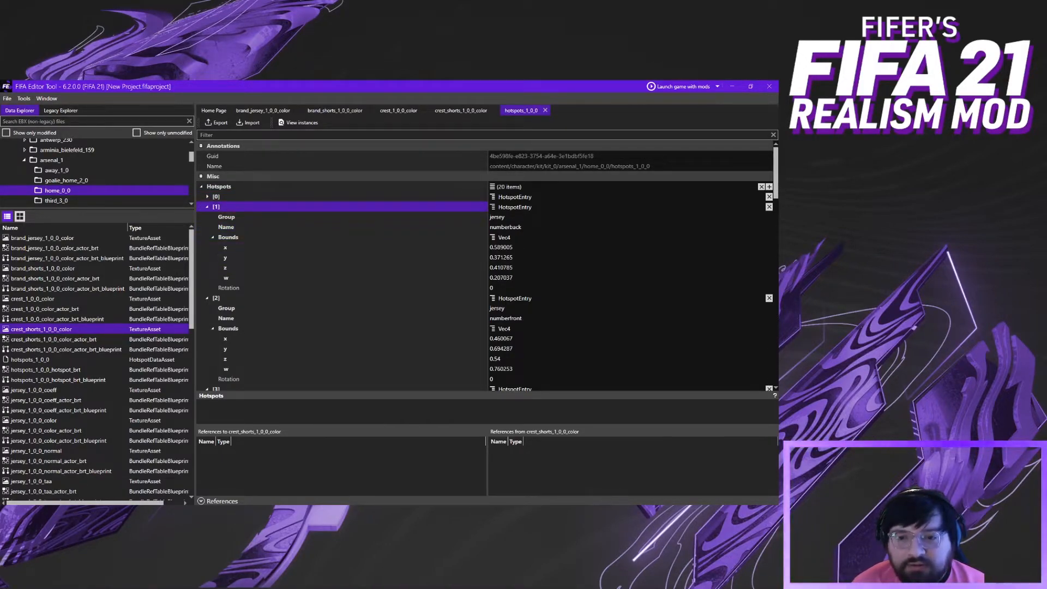
{"action": "left_click", "coordinate": [495, 277]}
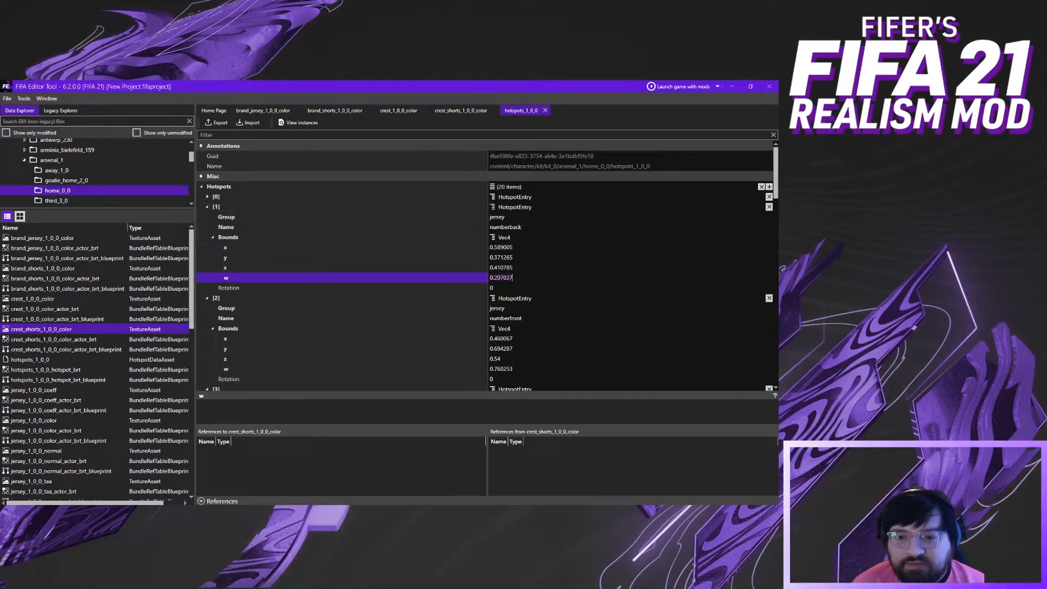
{"action": "left_click_drag", "start_coordinate": [513, 268], "coordinate": [490, 268]}
{"action": "left_click", "coordinate": [483, 248]}
{"action": "left_click", "coordinate": [483, 259]}
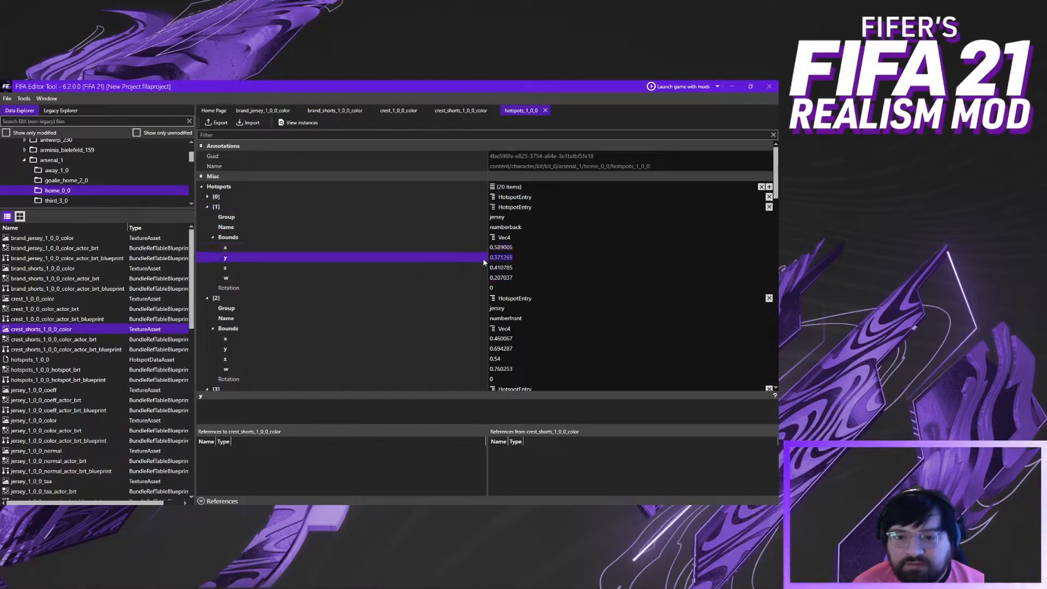
{"action": "left_click", "coordinate": [486, 268]}
{"action": "left_click", "coordinate": [484, 279]}
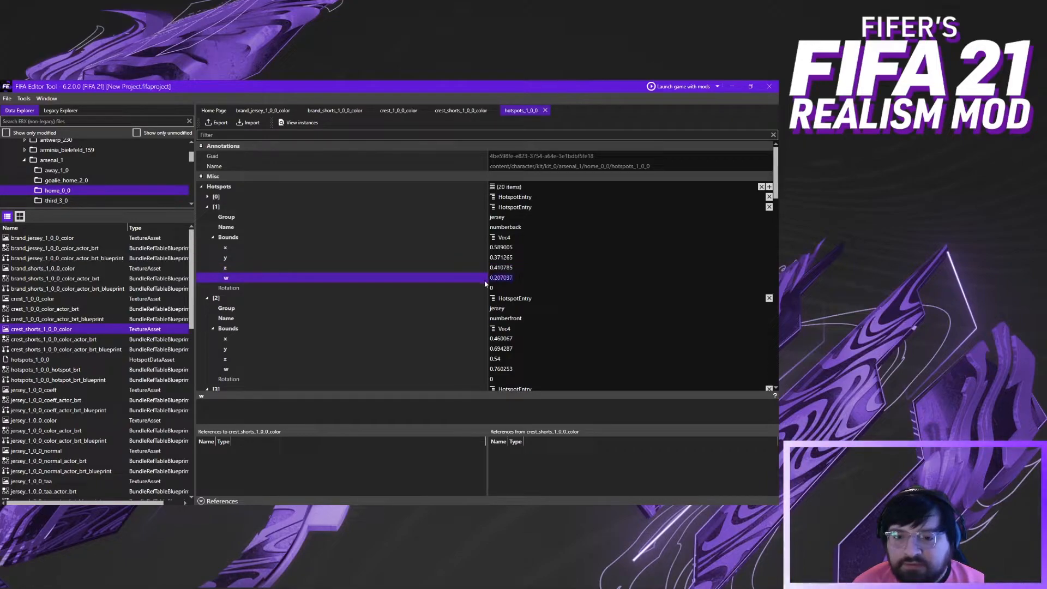
{"action": "left_click", "coordinate": [732, 86]}
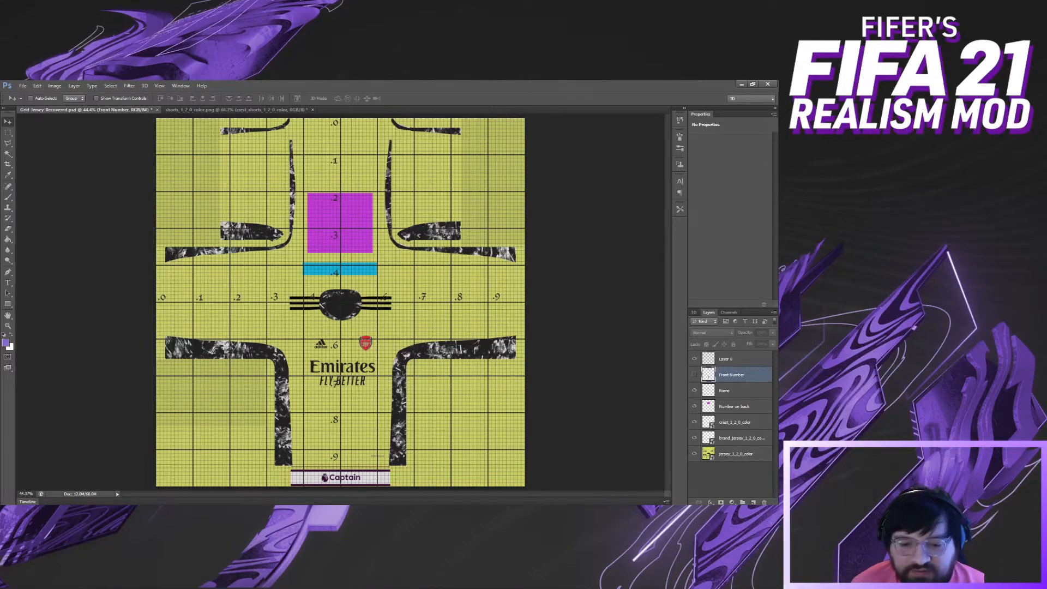
Compare the numberback hotspot's x and z bounds in FIFA Editor Tool with the magenta back-number area on the Photoshop grid
{"action": "key", "text": "alt+Tab"}
{"action": "left_click", "coordinate": [513, 247]}
{"action": "double_click", "coordinate": [507, 249]}
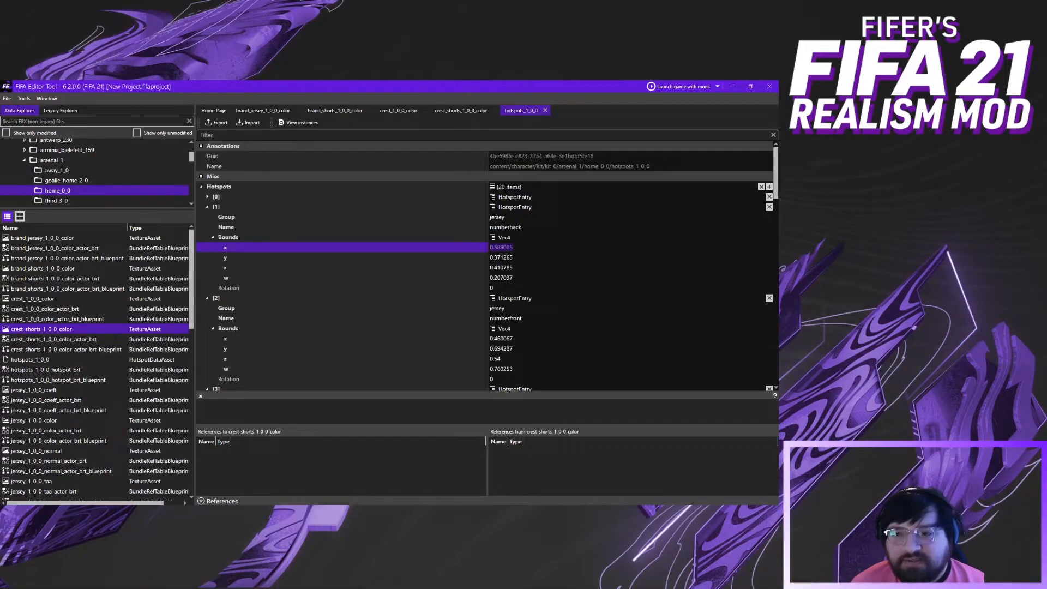
{"action": "key", "text": "alt+Tab"}
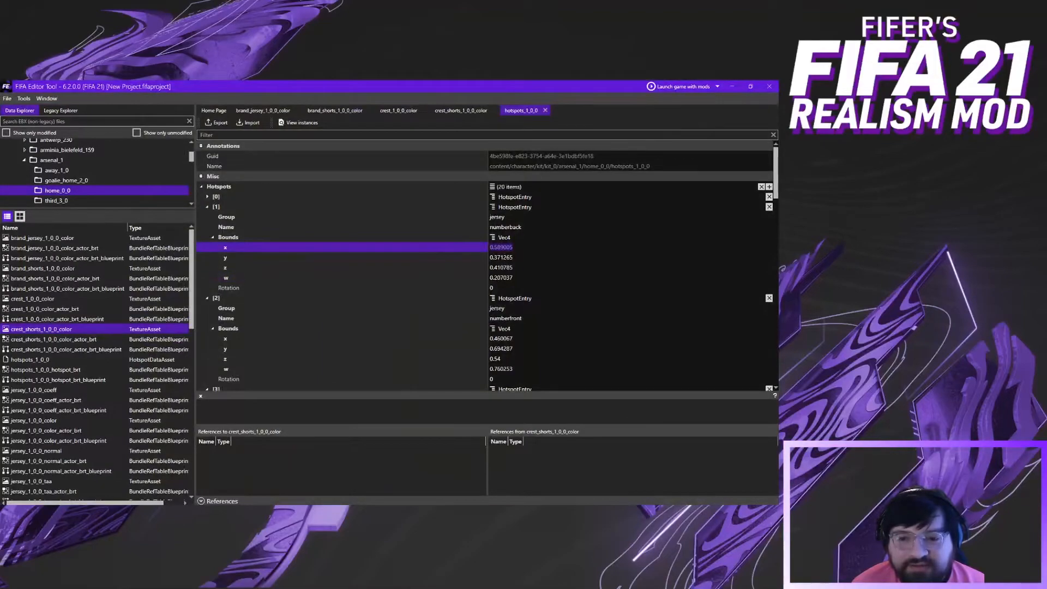
{"action": "left_click", "coordinate": [474, 268]}
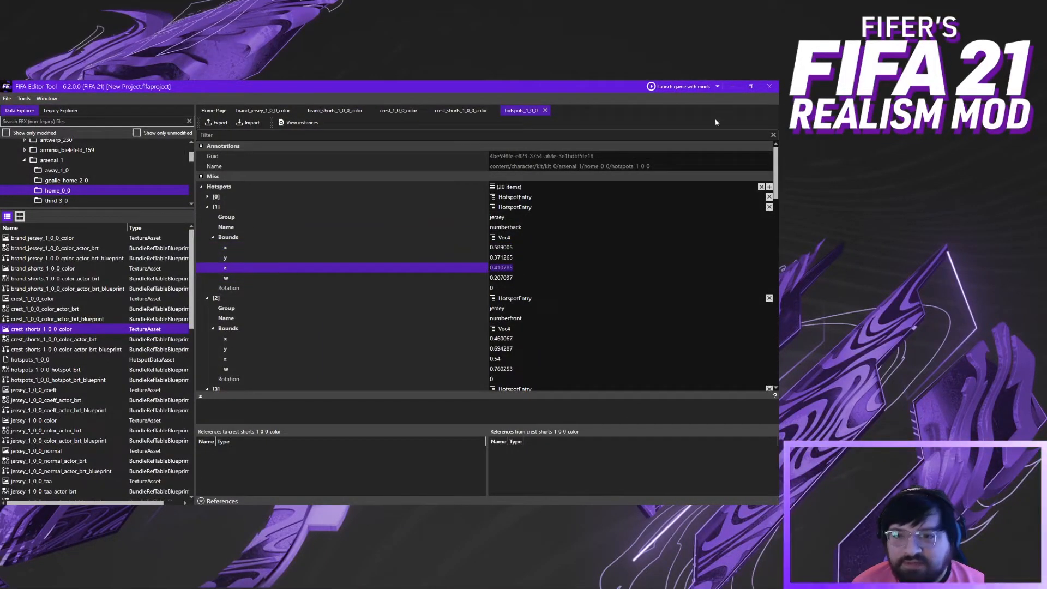
{"action": "left_click", "coordinate": [733, 87]}
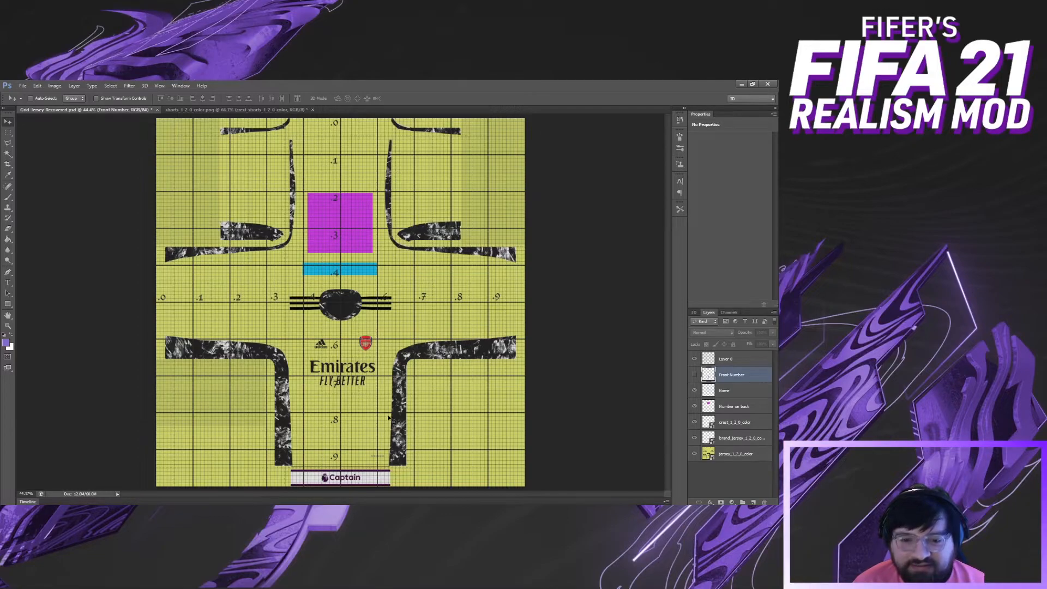
Rotate the whole jersey image 90° clockwise
{"action": "left_click", "coordinate": [55, 86]}
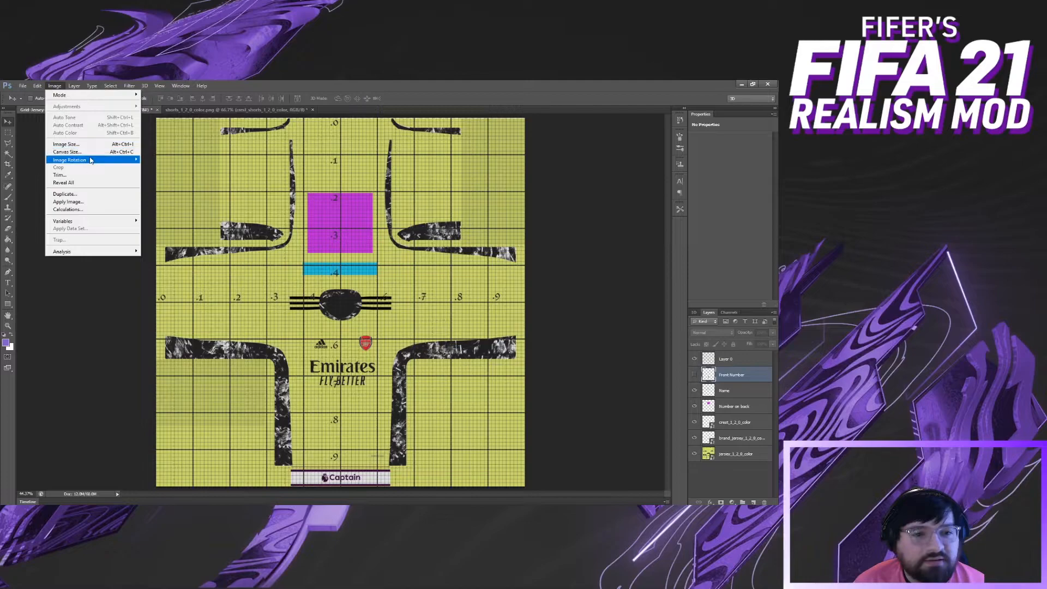
{"action": "mouse_move", "coordinate": [92, 161]}
{"action": "left_click", "coordinate": [160, 169]}
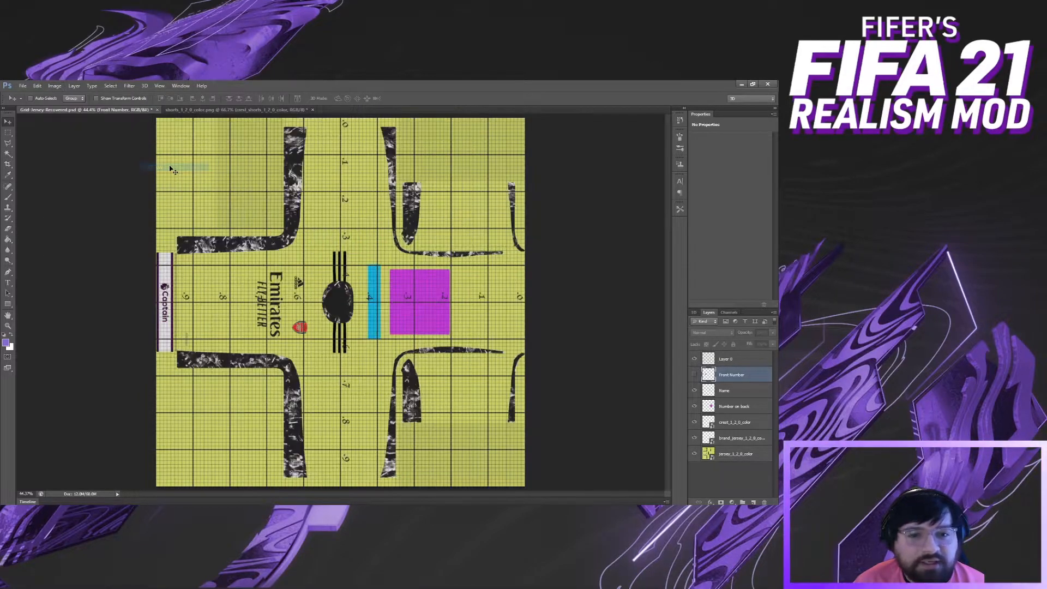
Rotate the jersey image another 90° clockwise so that the captain armband sits along its upper edge
{"action": "left_click", "coordinate": [55, 86]}
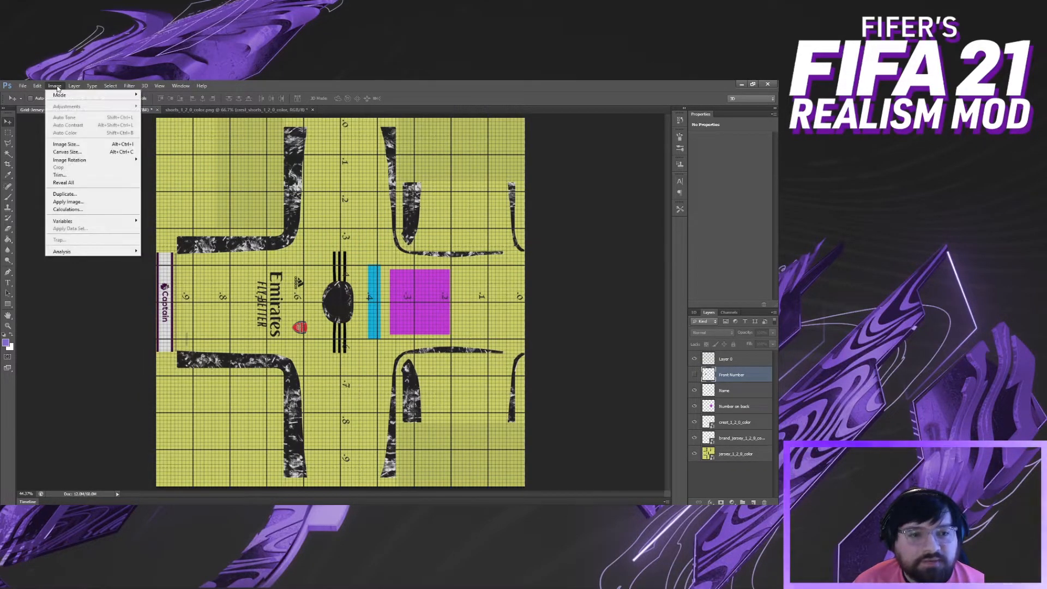
{"action": "mouse_move", "coordinate": [87, 162]}
{"action": "left_click", "coordinate": [159, 167]}
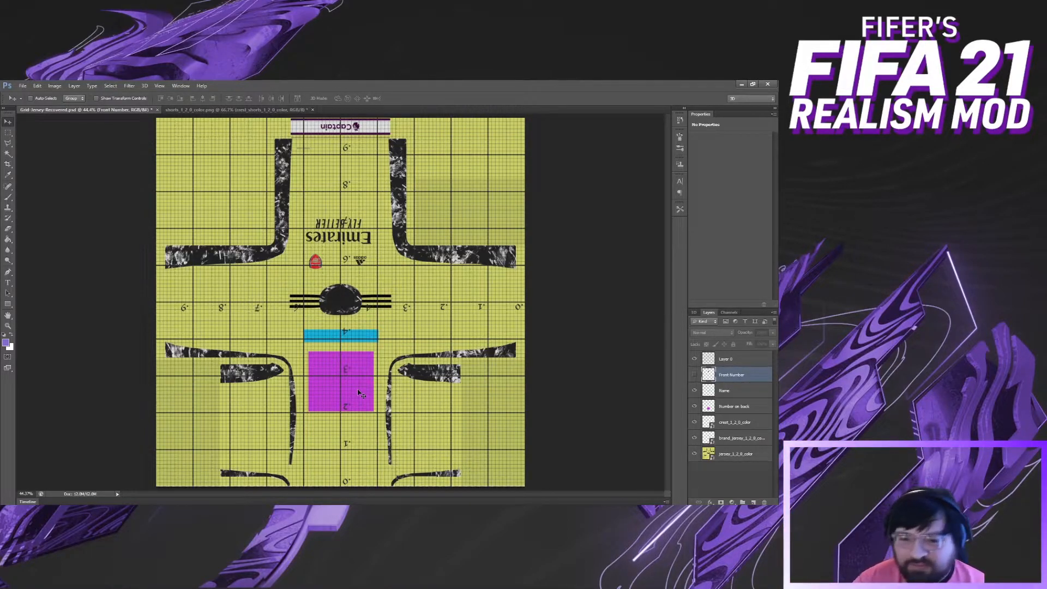
Switch to the shorts_1_2_0_color.png image and place the Grid-Shorts coordinate grid over it as a new layer
{"action": "left_click", "coordinate": [210, 110]}
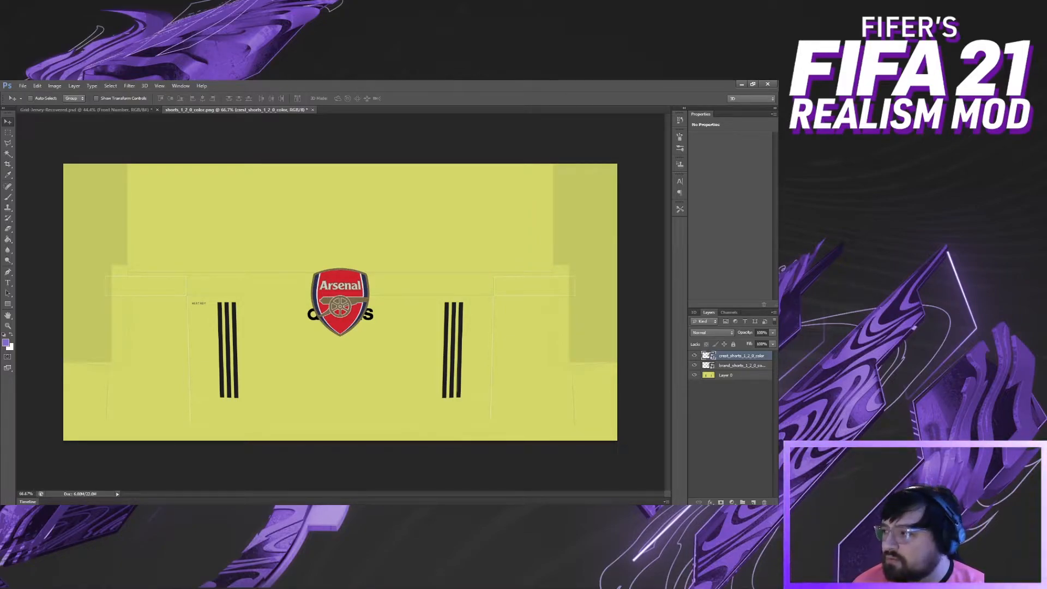
{"action": "key", "text": "alt+Tab"}
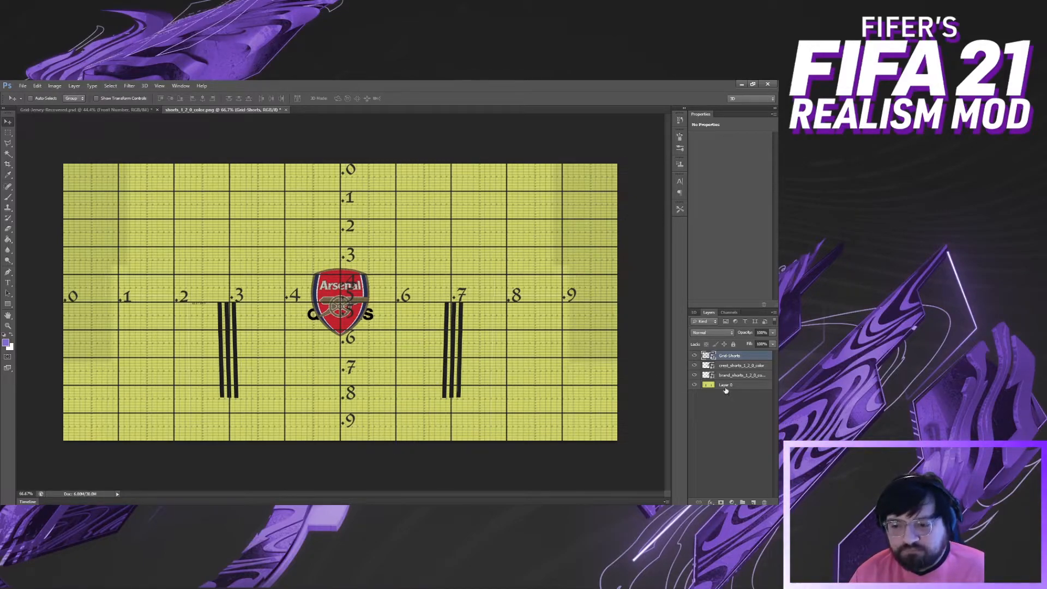
Hide the shorts crest layer, scale the adidas brand logo to about 55%, and move it between .6 and .7 across and below .7 down
{"action": "left_click", "coordinate": [730, 367]}
{"action": "left_click", "coordinate": [732, 376]}
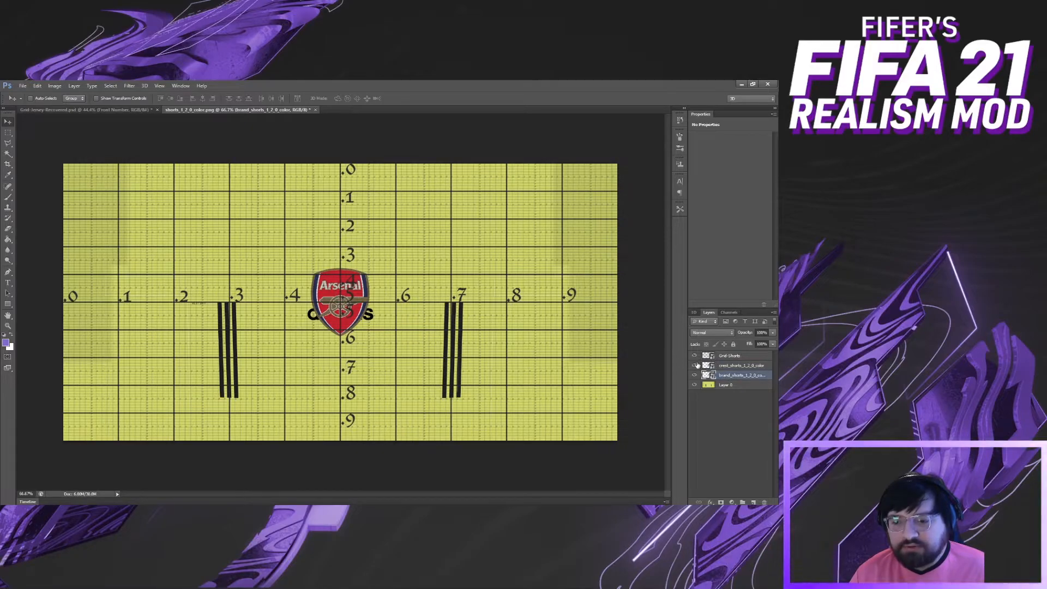
{"action": "left_click", "coordinate": [694, 365]}
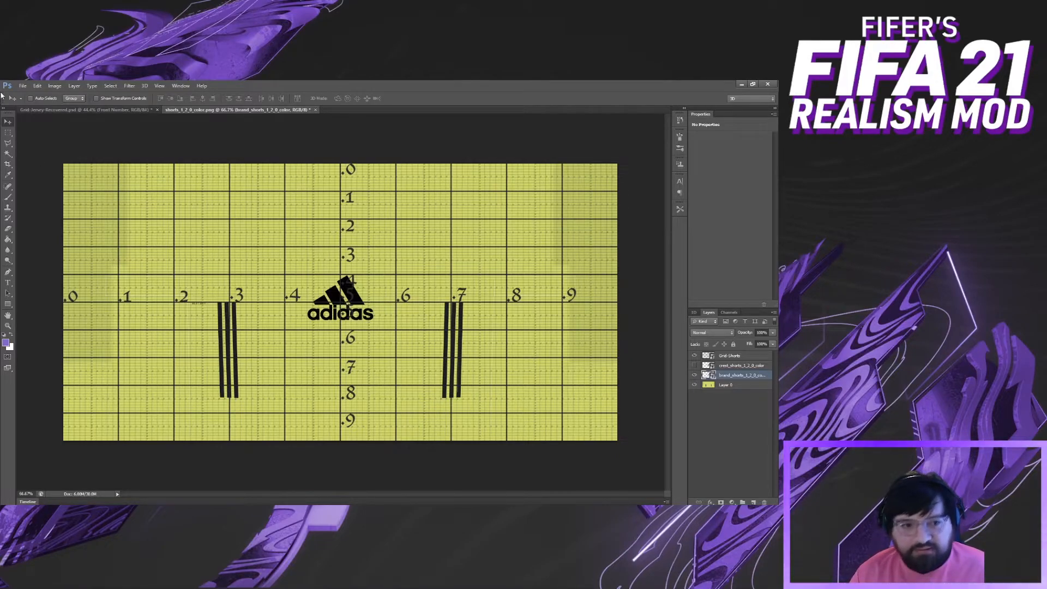
{"action": "left_click", "coordinate": [54, 86]}
{"action": "mouse_move", "coordinate": [38, 88]}
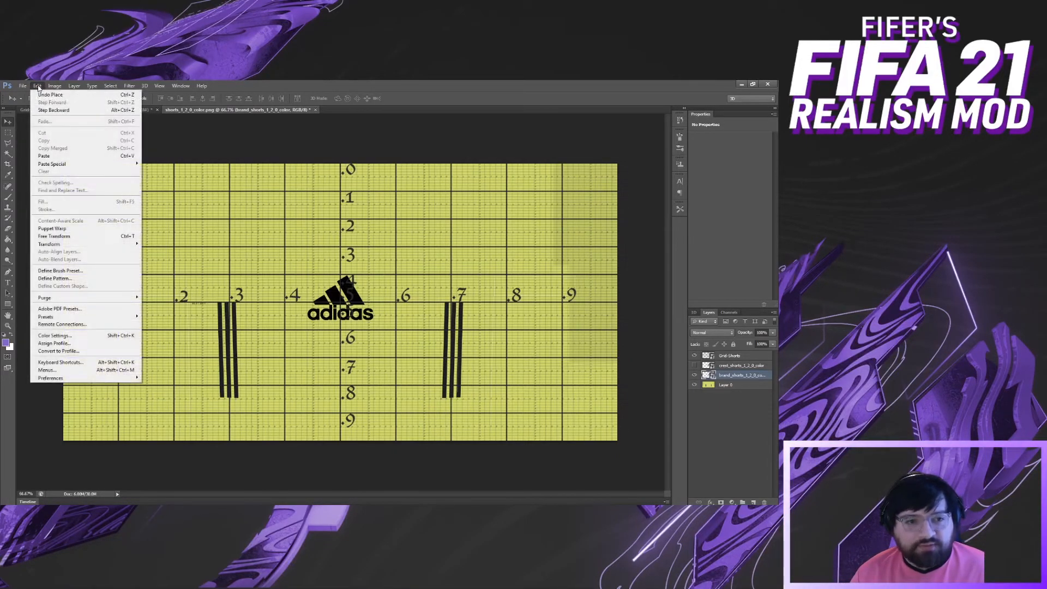
{"action": "mouse_move", "coordinate": [70, 246]}
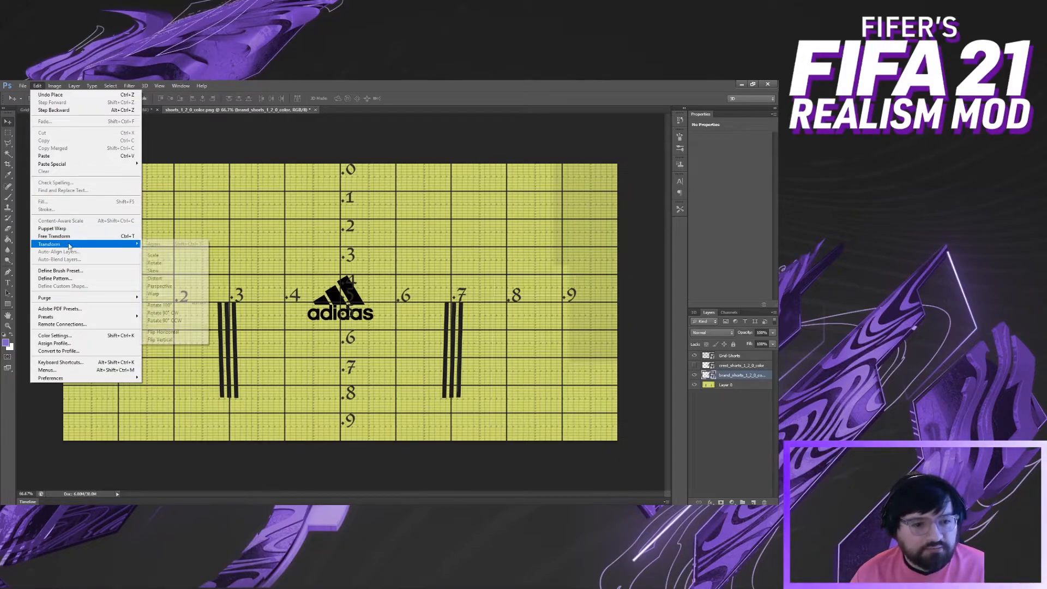
{"action": "left_click", "coordinate": [167, 257]}
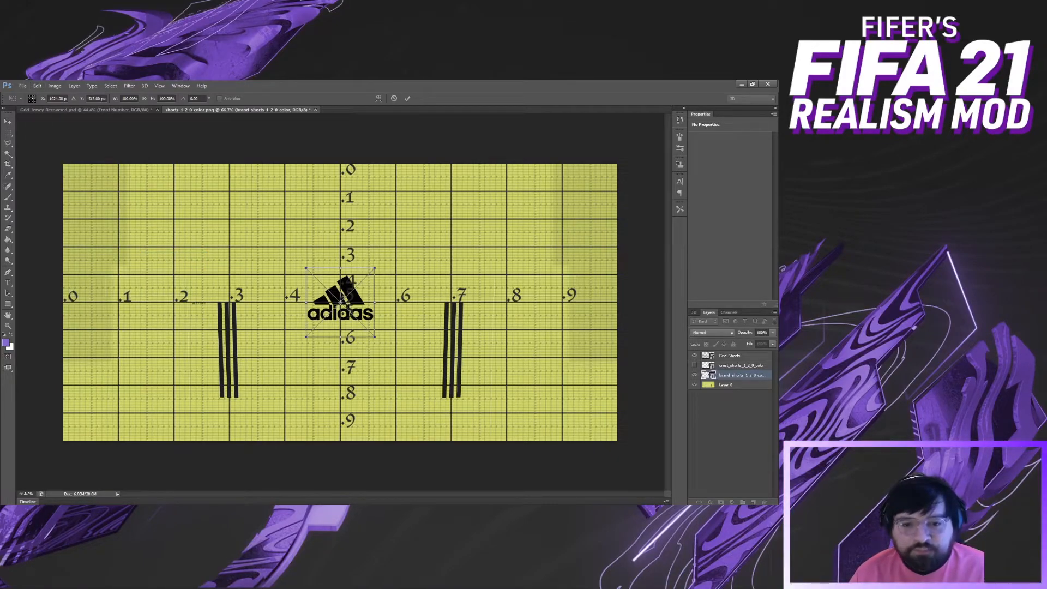
{"action": "left_click_drag", "start_coordinate": [342, 290], "coordinate": [417, 376]}
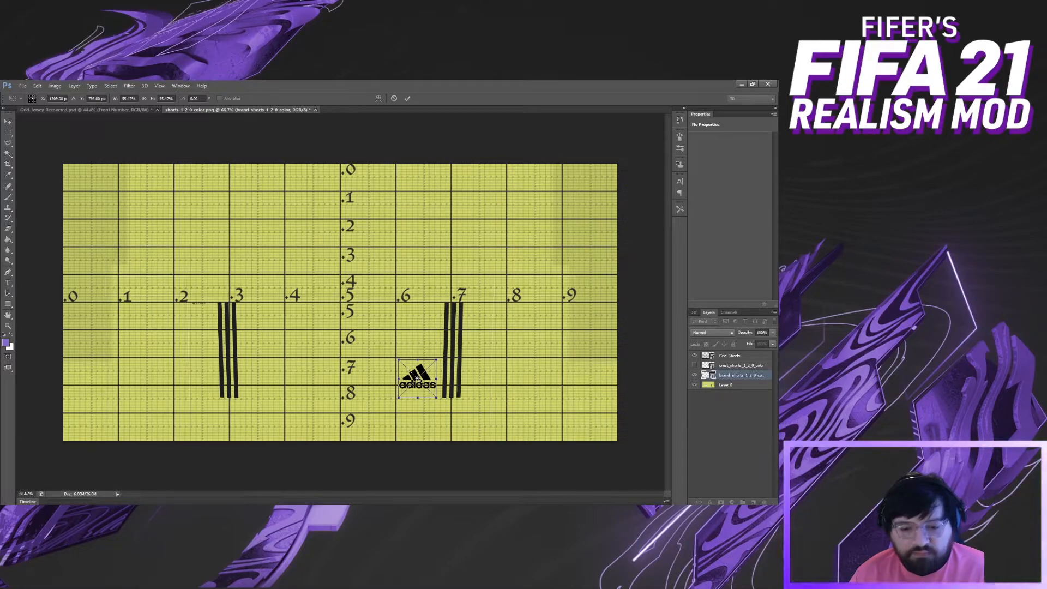
Switch to FIFA Editor Tool and collapse hotspot entries [1] to [8] to reach the shorts entries
{"action": "key", "text": "alt+Tab"}
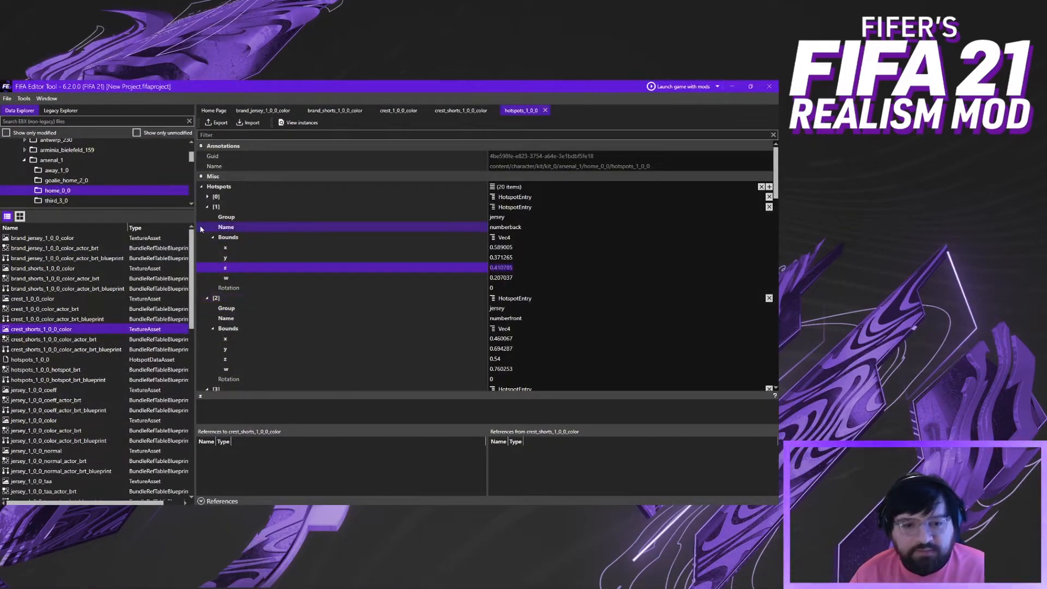
{"action": "left_click", "coordinate": [207, 207]}
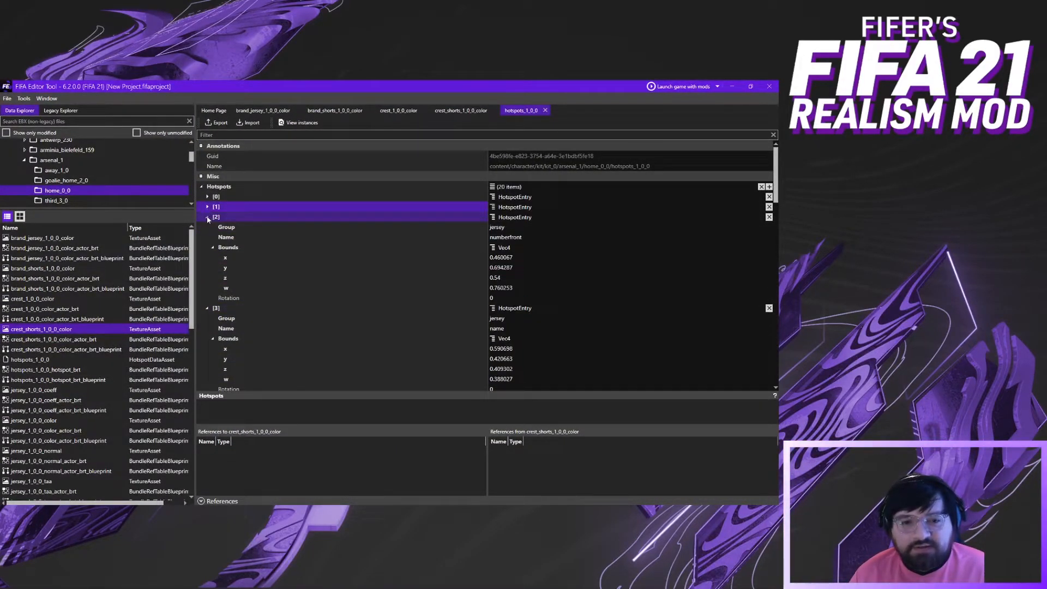
{"action": "left_click", "coordinate": [207, 217]}
{"action": "left_click", "coordinate": [207, 226]}
{"action": "left_click", "coordinate": [207, 238]}
{"action": "left_click", "coordinate": [208, 247]}
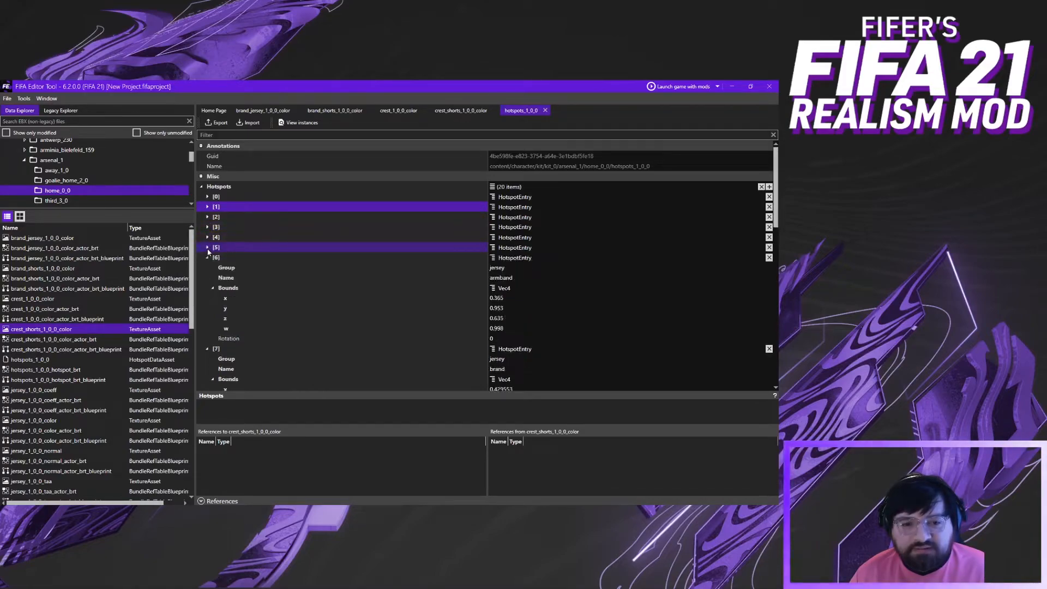
{"action": "left_click", "coordinate": [208, 257]}
{"action": "left_click", "coordinate": [207, 268]}
{"action": "left_click", "coordinate": [207, 277]}
{"action": "left_click", "coordinate": [207, 288]}
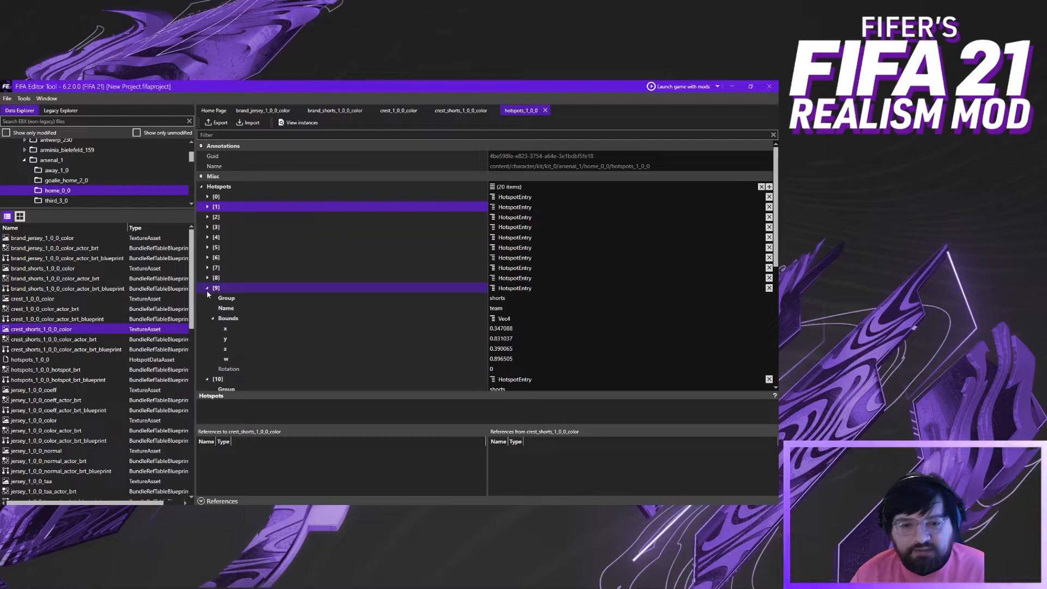
Collapse hotspot entry [10] and examine the x bound of the shorts brand entry [11]
{"action": "scroll", "coordinate": [369, 324], "scroll_direction": "down", "scroll_amount": 2}
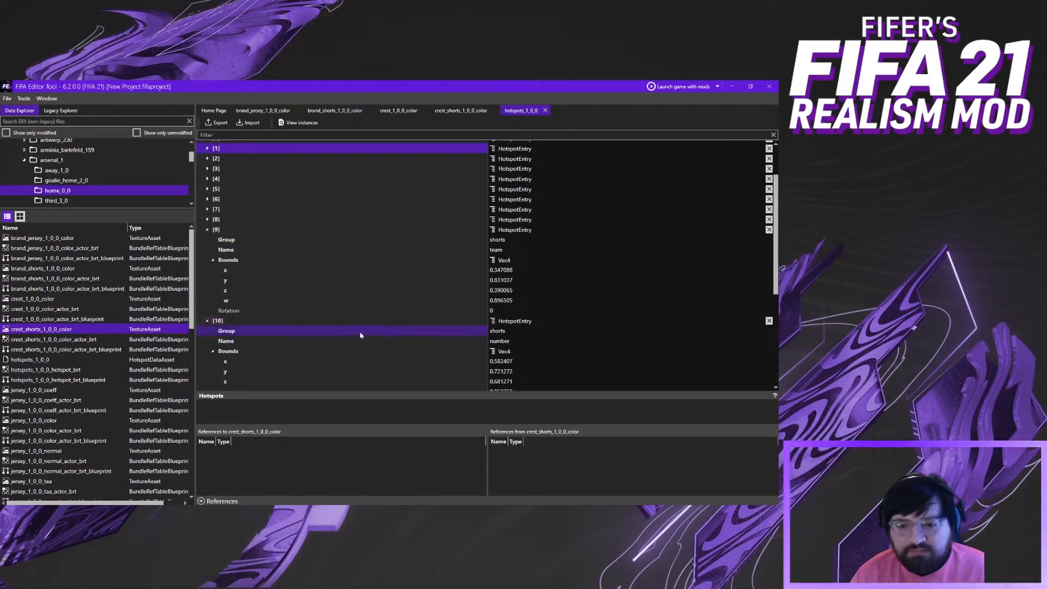
{"action": "left_click", "coordinate": [207, 321]}
{"action": "scroll", "coordinate": [342, 341], "scroll_direction": "down", "scroll_amount": 3}
{"action": "left_click", "coordinate": [461, 297]}
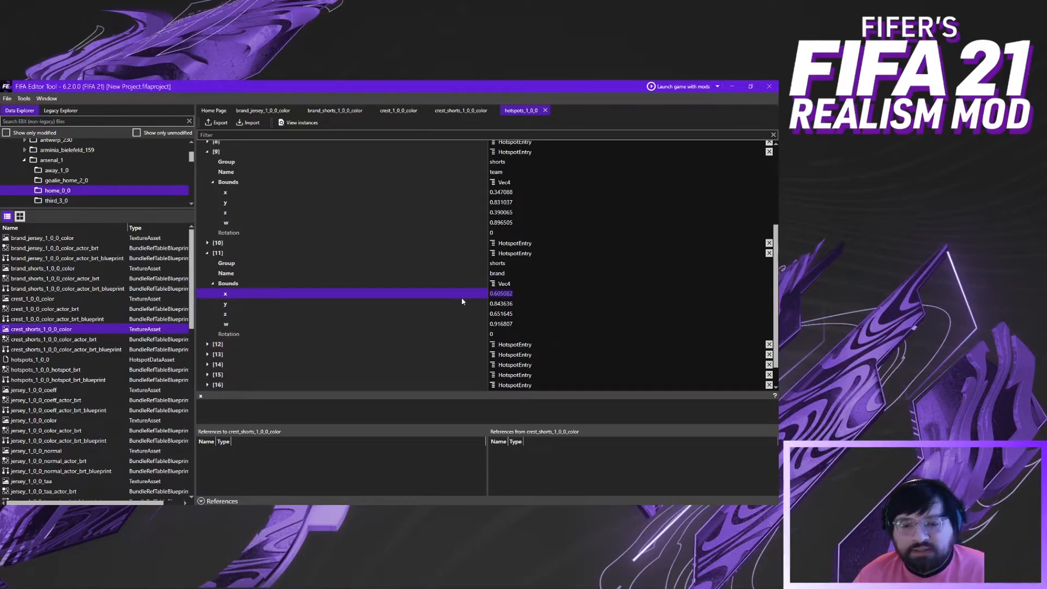
Return to Photoshop and pull the adidas logo's left edge in to about .605 on the grid's horizontal scale
{"action": "left_click", "coordinate": [738, 87]}
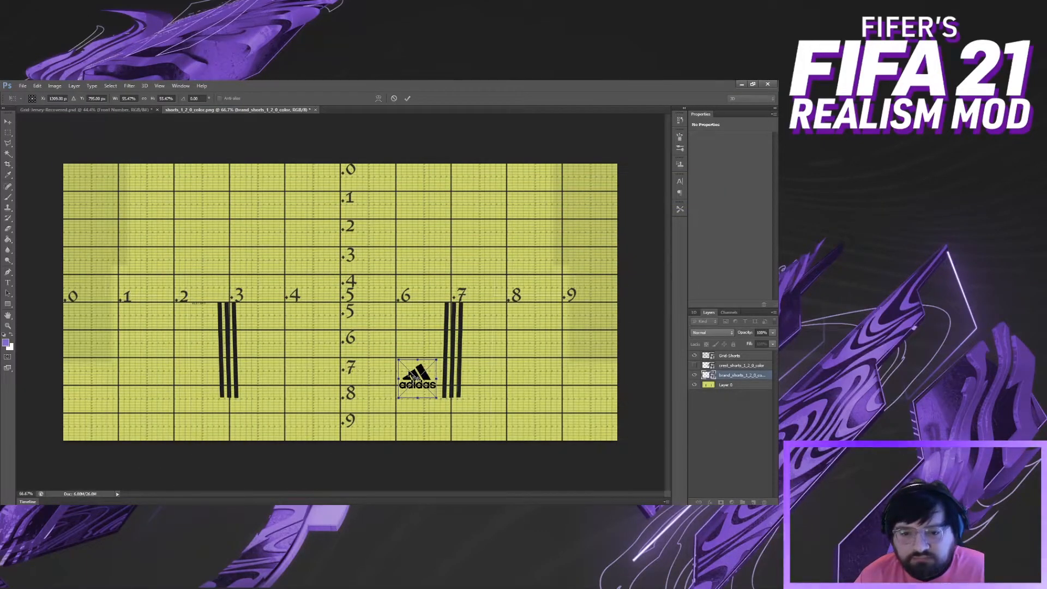
{"action": "scroll", "coordinate": [417, 376], "scroll_direction": "up", "scroll_amount": 5}
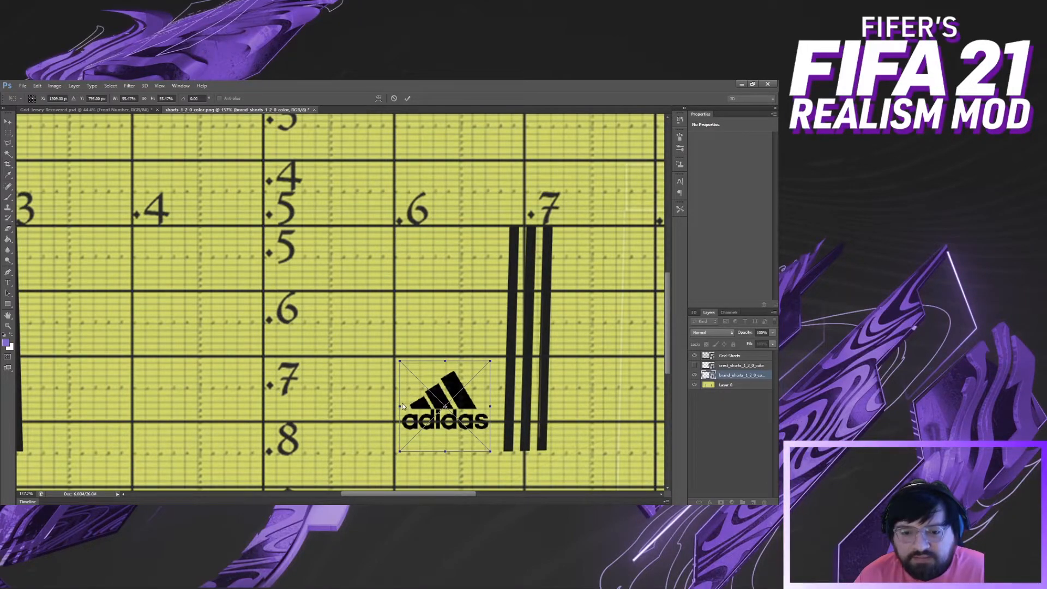
{"action": "left_click_drag", "start_coordinate": [400, 407], "coordinate": [403, 405]}
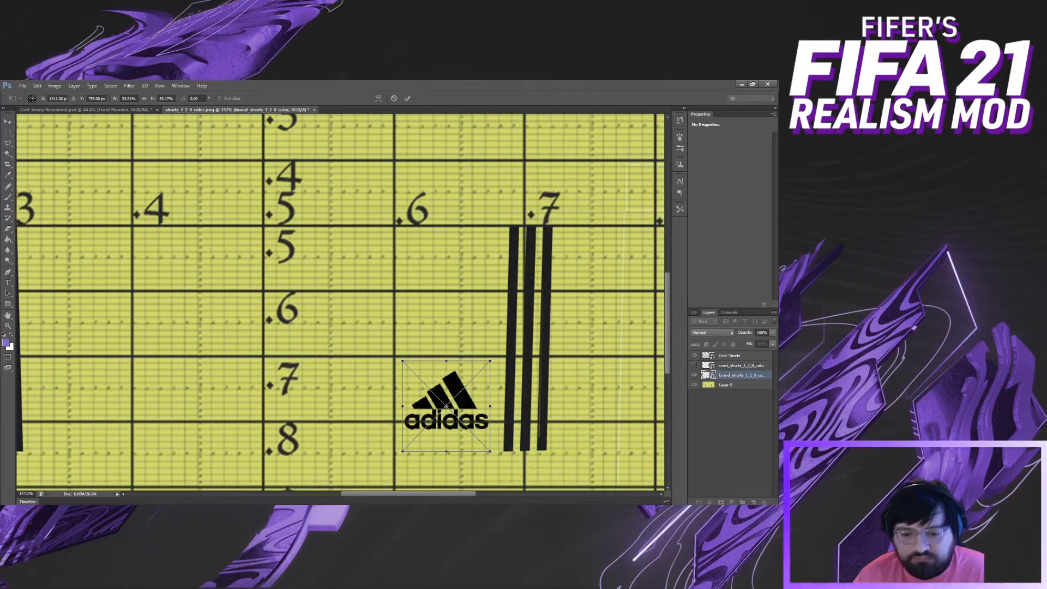
Check the shorts brand's y bound in FIFA Editor Tool, and set the logo's upper edge to about .843 on the Photoshop grid
{"action": "left_click", "coordinate": [398, 494]}
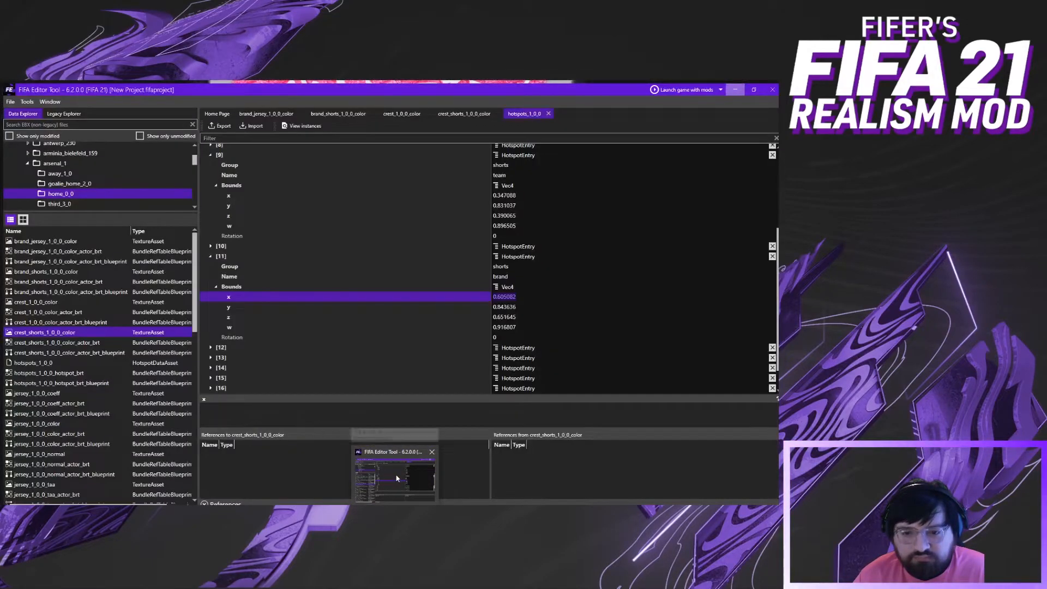
{"action": "left_click", "coordinate": [485, 304]}
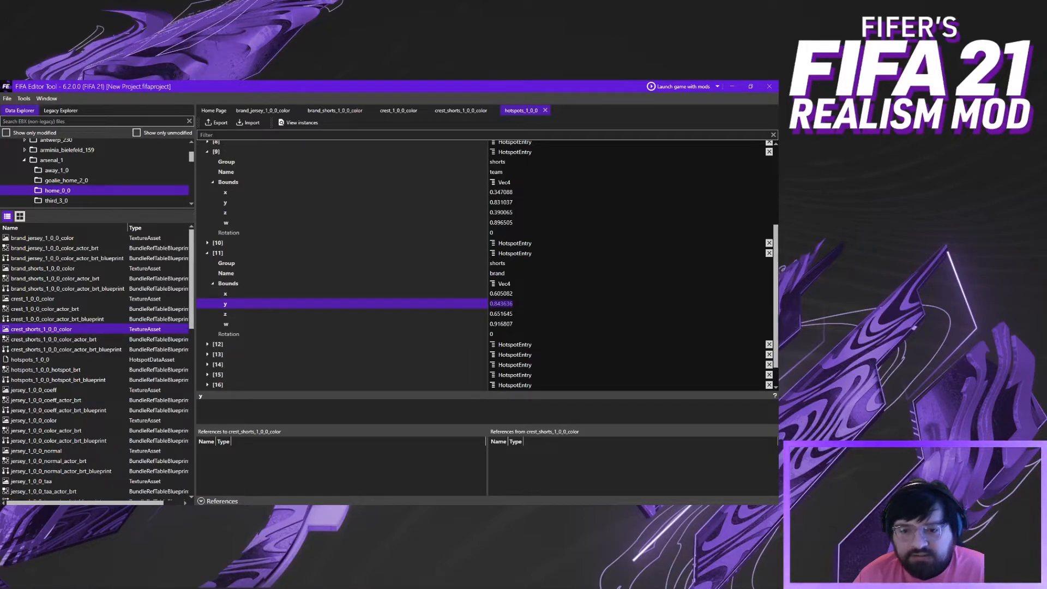
{"action": "left_click", "coordinate": [732, 86]}
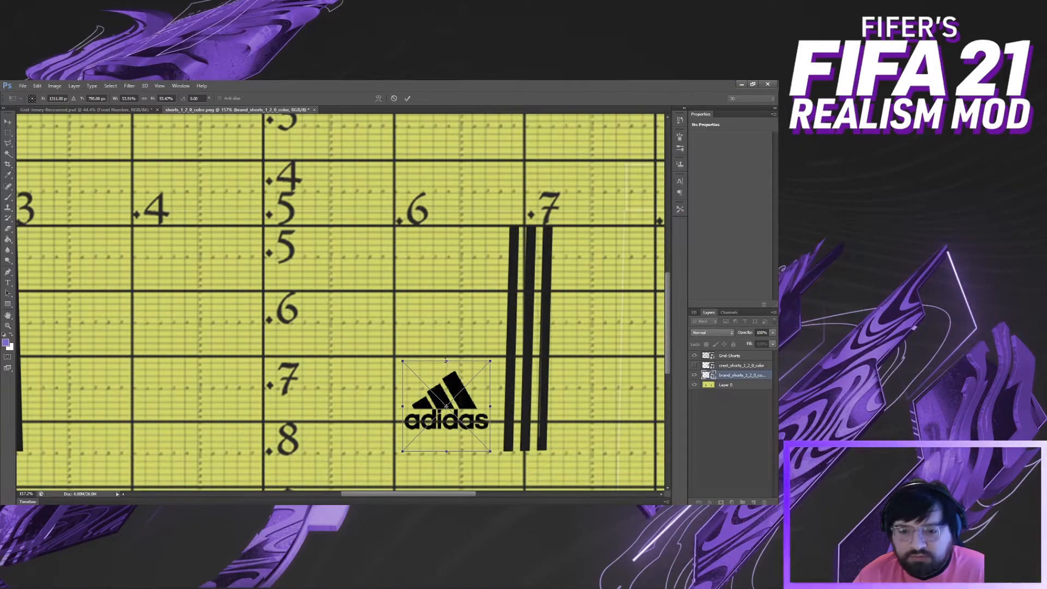
{"action": "scroll", "coordinate": [388, 443], "scroll_direction": "down", "scroll_amount": 3}
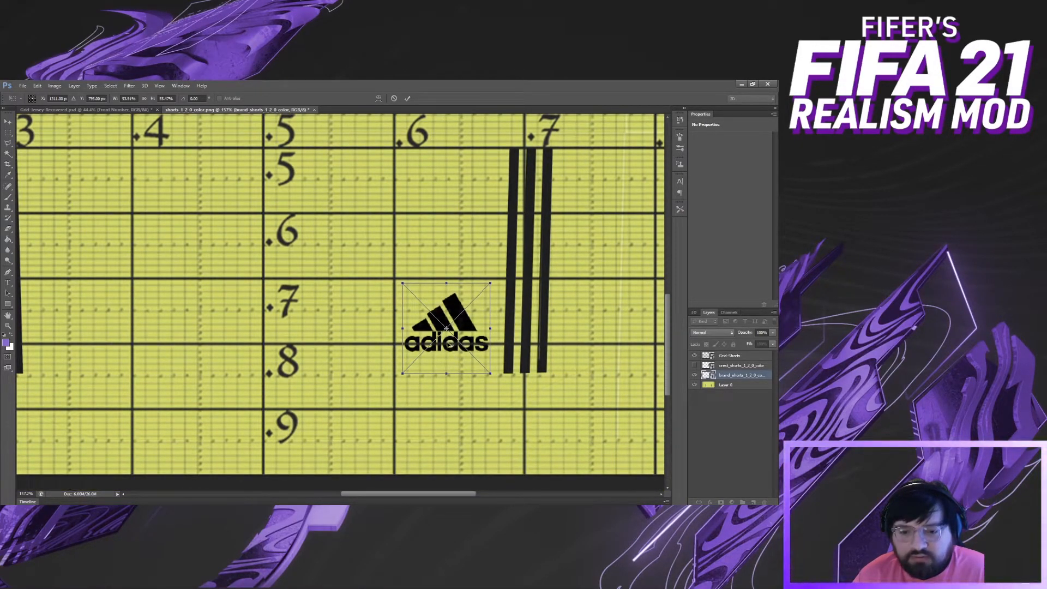
{"action": "left_click_drag", "start_coordinate": [446, 328], "coordinate": [446, 376]}
{"action": "left_click_drag", "start_coordinate": [446, 332], "coordinate": [444, 374]}
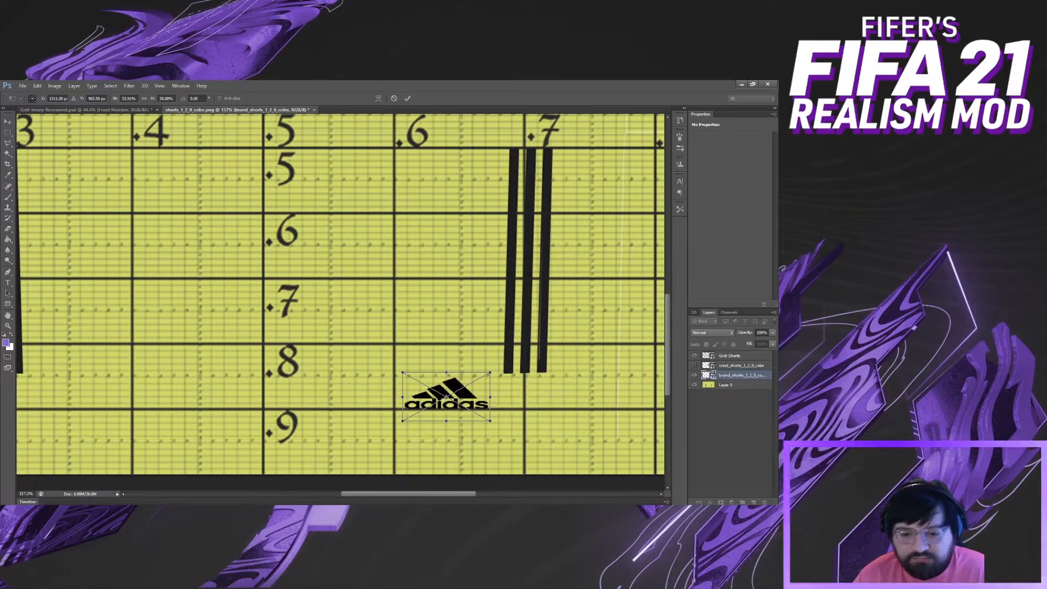
Check the shorts brand's z bound in FIFA Editor Tool, and narrow the logo in Photoshop so its right edge sits at about .65
{"action": "left_click", "coordinate": [742, 84]}
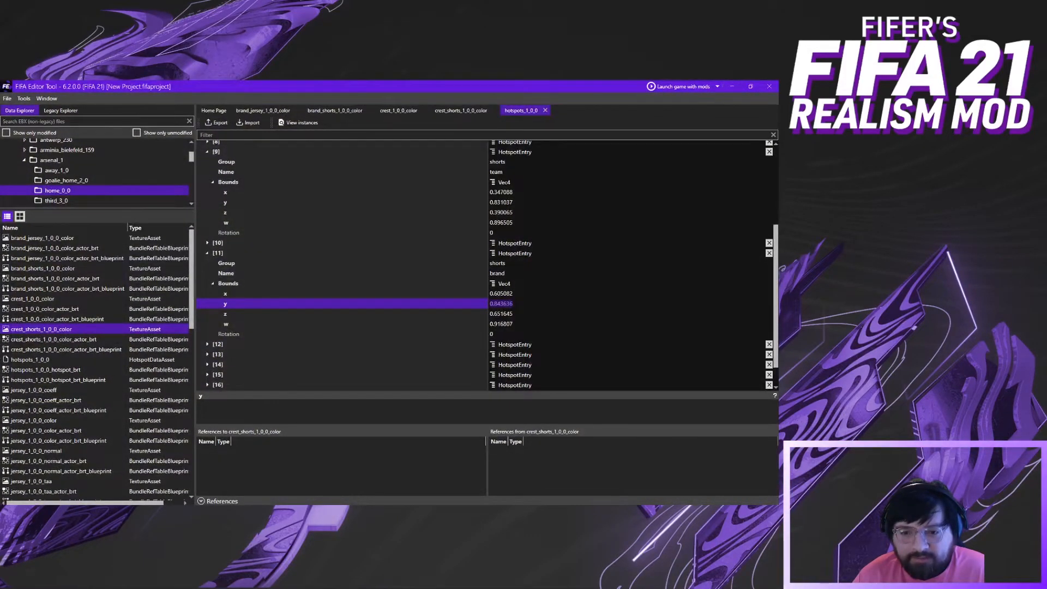
{"action": "left_click", "coordinate": [480, 313]}
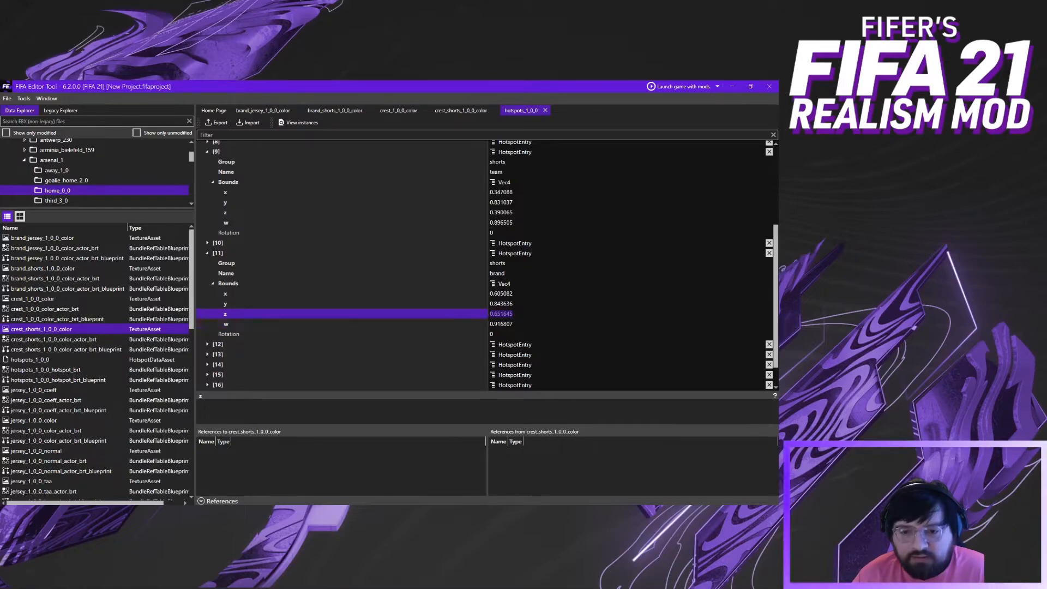
{"action": "left_click", "coordinate": [732, 87]}
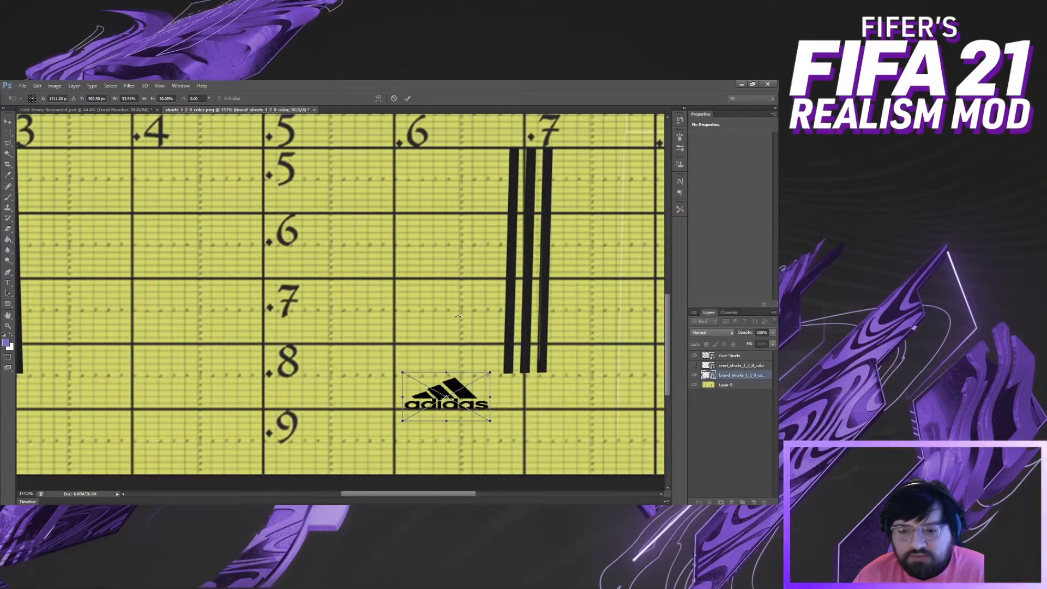
{"action": "left_click_drag", "start_coordinate": [491, 396], "coordinate": [464, 396]}
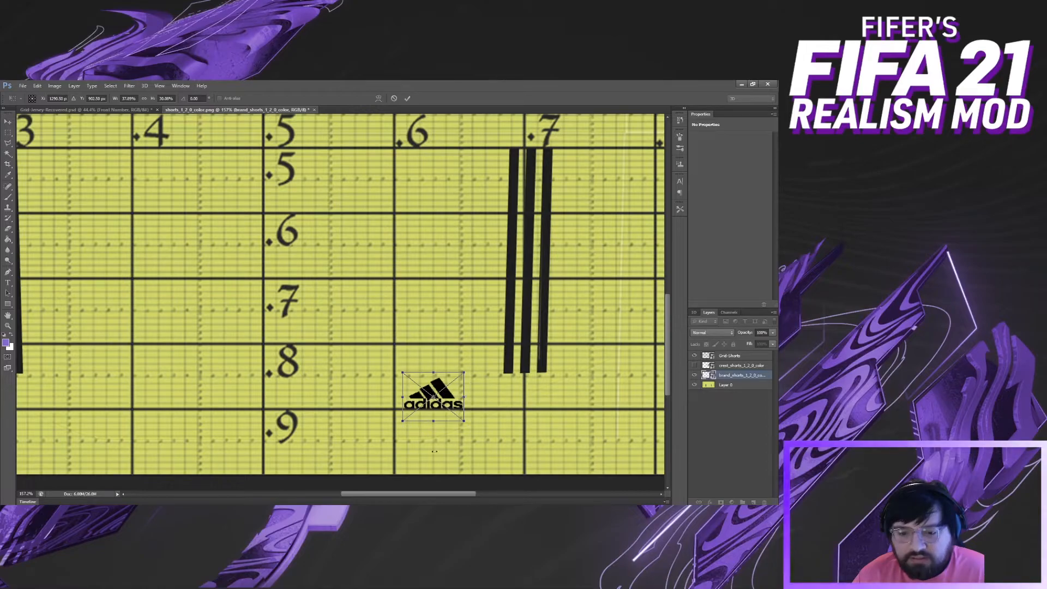
Check the shorts brand's w bound in FIFA Editor Tool, and adjust the logo's lower edge in Photoshop to about .917
{"action": "key", "text": "alt+Tab"}
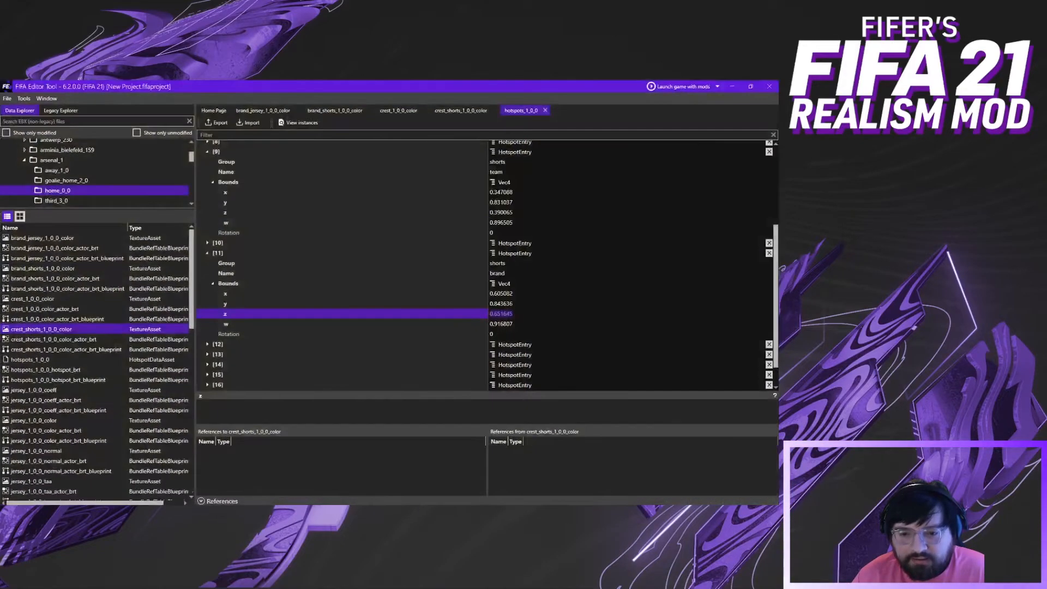
{"action": "left_click", "coordinate": [503, 324]}
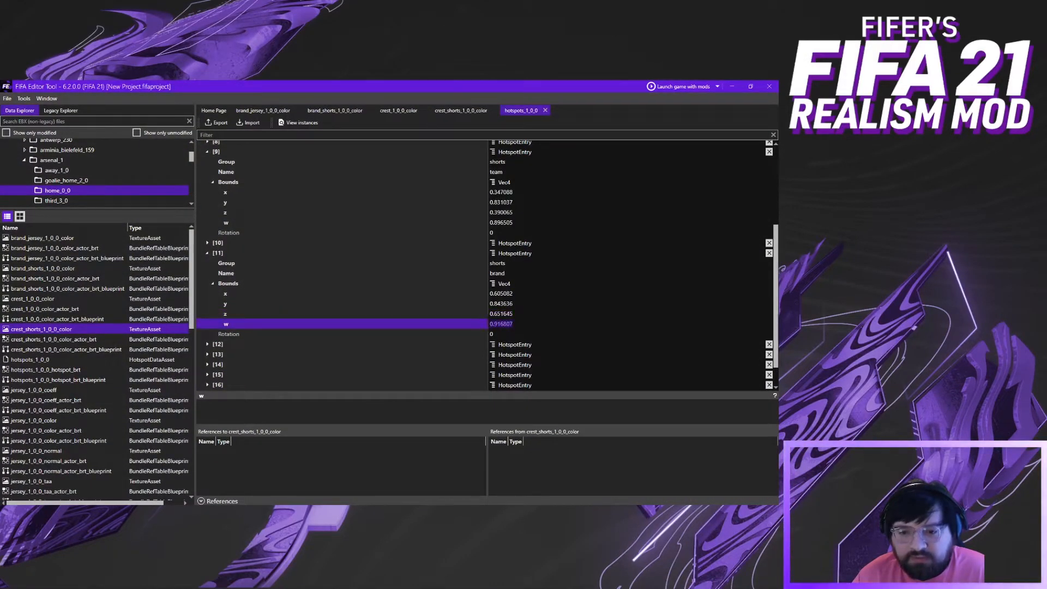
{"action": "key", "text": "alt+Tab"}
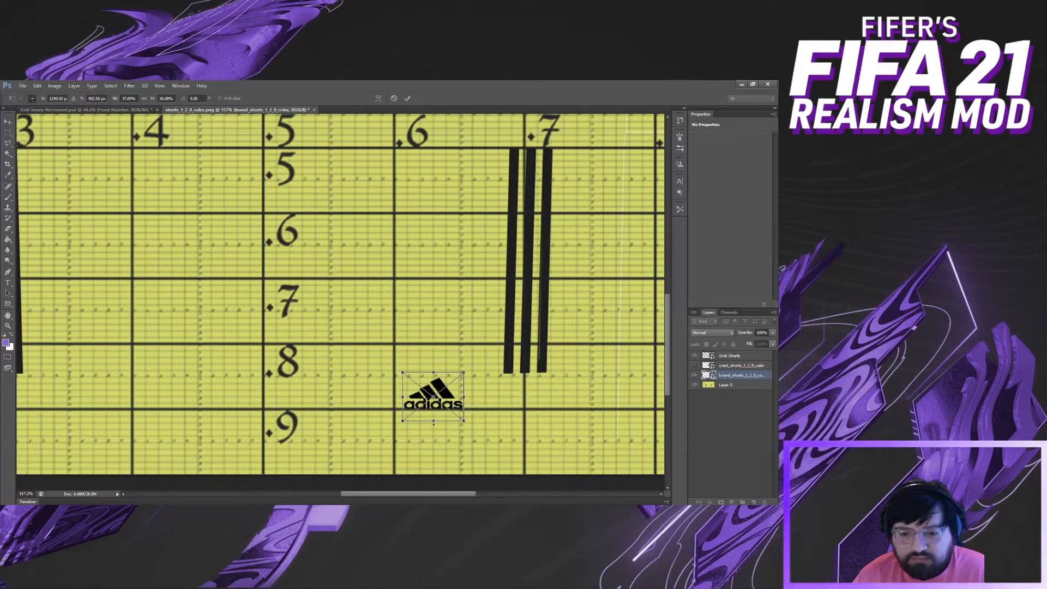
{"action": "left_click_drag", "start_coordinate": [433, 421], "coordinate": [431, 420]}
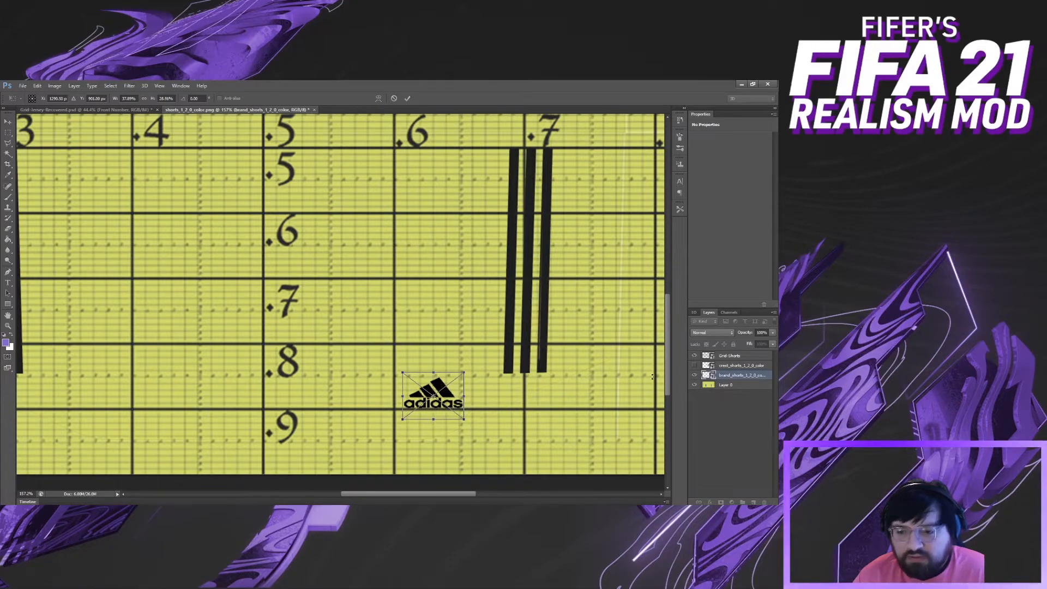
Apply the adidas logo's transform and hide the Grid-Shorts layer to view the whole shorts image
{"action": "scroll", "coordinate": [376, 371], "scroll_direction": "down", "scroll_amount": 10}
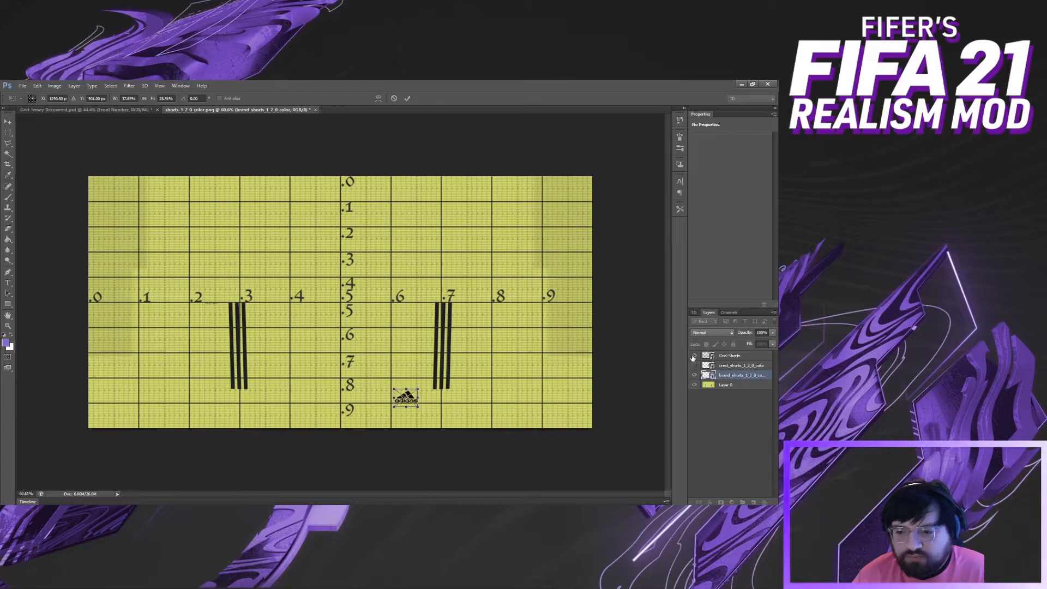
{"action": "left_click", "coordinate": [407, 98]}
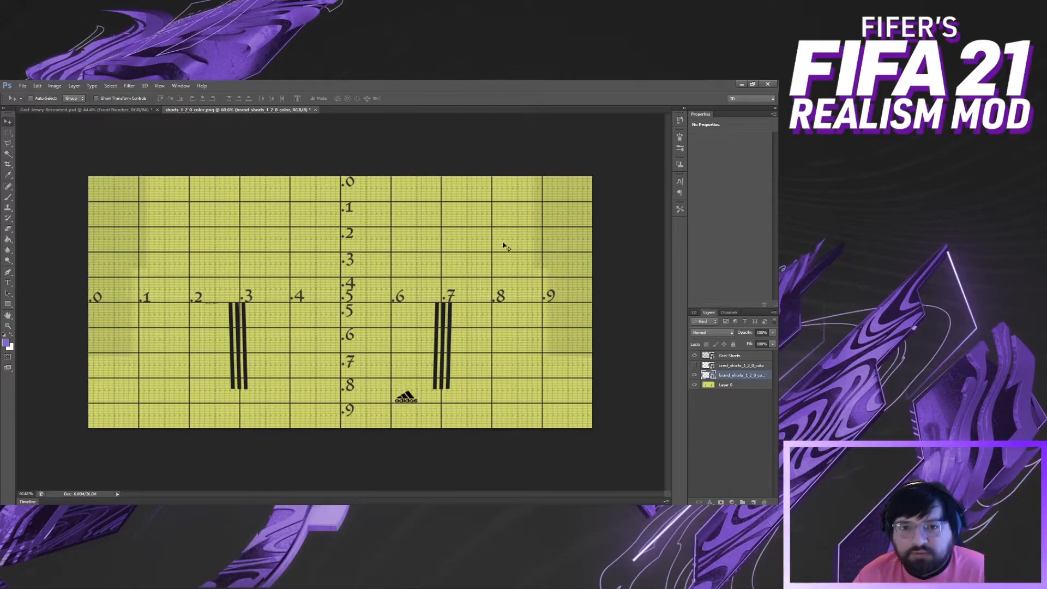
{"action": "left_click", "coordinate": [695, 355]}
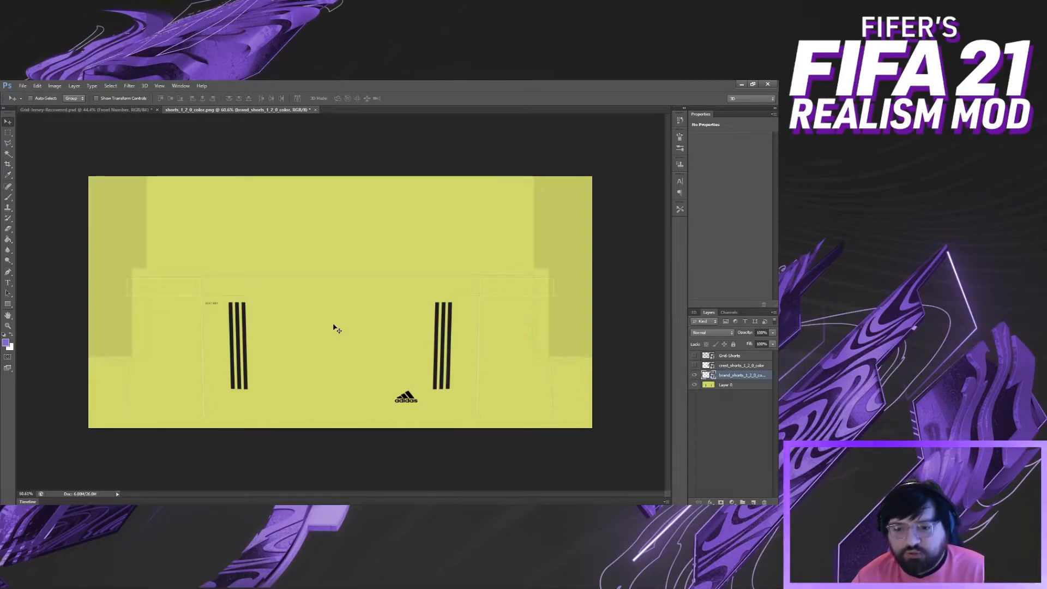
Show the crest_shorts_1_2_0_color and Grid-Shorts layers on the shorts image
{"action": "left_click", "coordinate": [695, 366]}
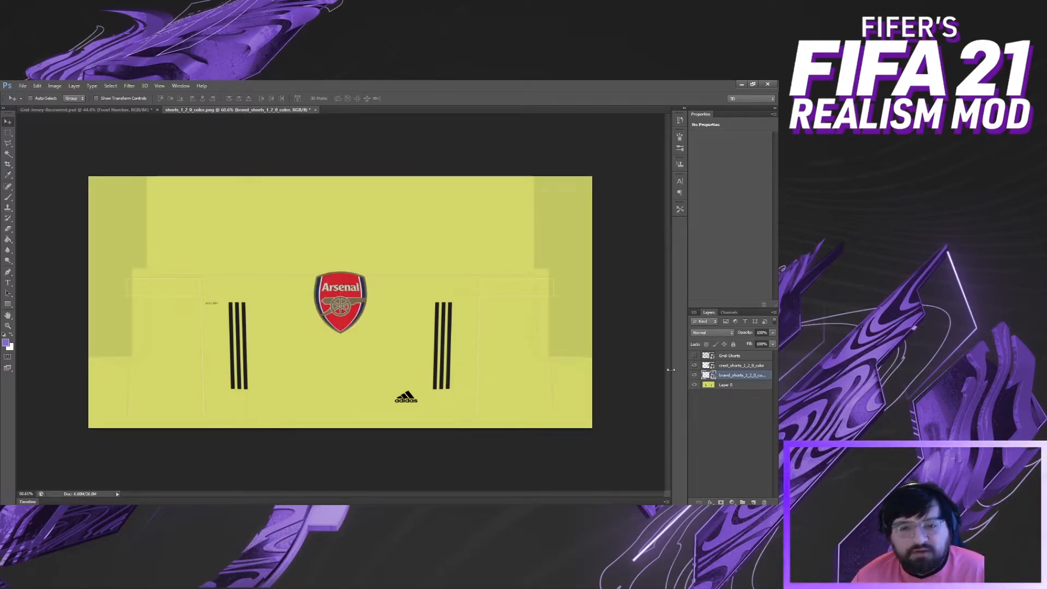
{"action": "left_click", "coordinate": [694, 355]}
{"action": "scroll", "coordinate": [256, 352], "scroll_direction": "up", "scroll_amount": 4}
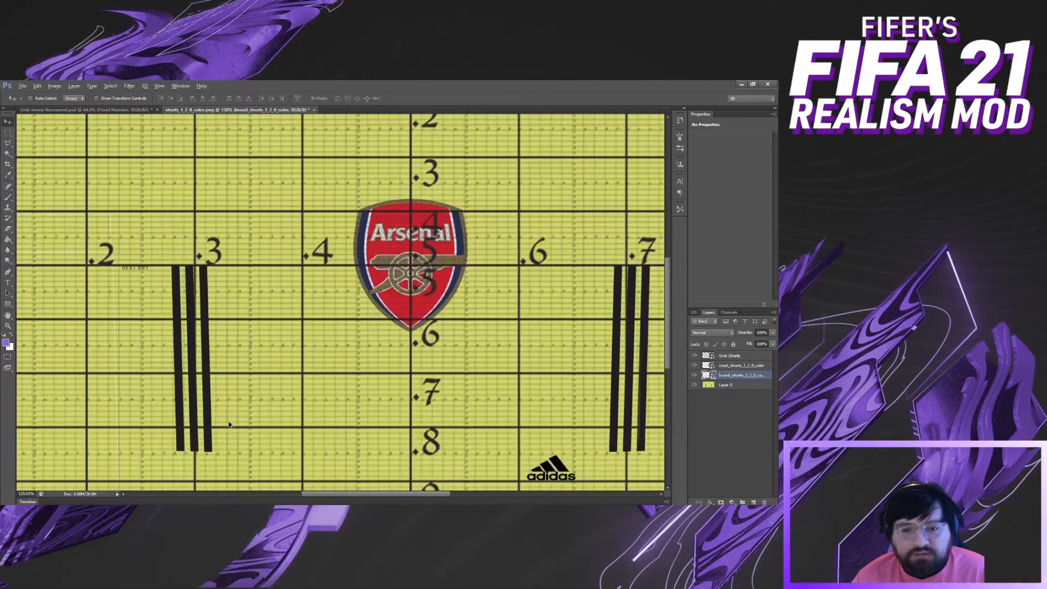
{"action": "scroll", "coordinate": [230, 413], "scroll_direction": "up", "scroll_amount": 2}
{"action": "scroll", "coordinate": [230, 412], "scroll_direction": "down", "scroll_amount": 3}
{"action": "scroll", "coordinate": [255, 333], "scroll_direction": "up", "scroll_amount": 1}
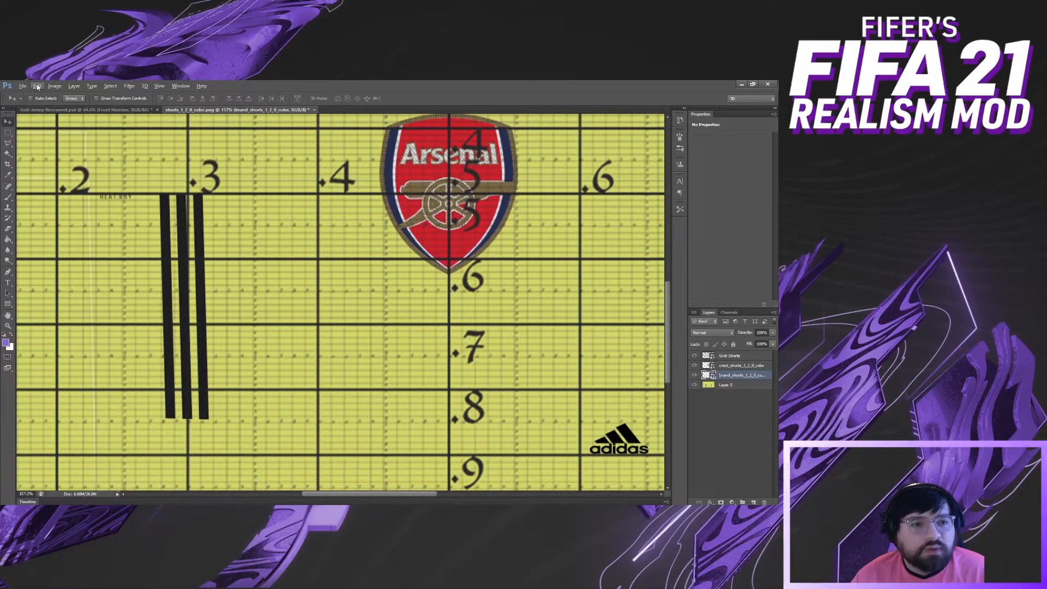
{"action": "left_click", "coordinate": [37, 87]}
{"action": "mouse_move", "coordinate": [109, 244]}
{"action": "left_click", "coordinate": [148, 255]}
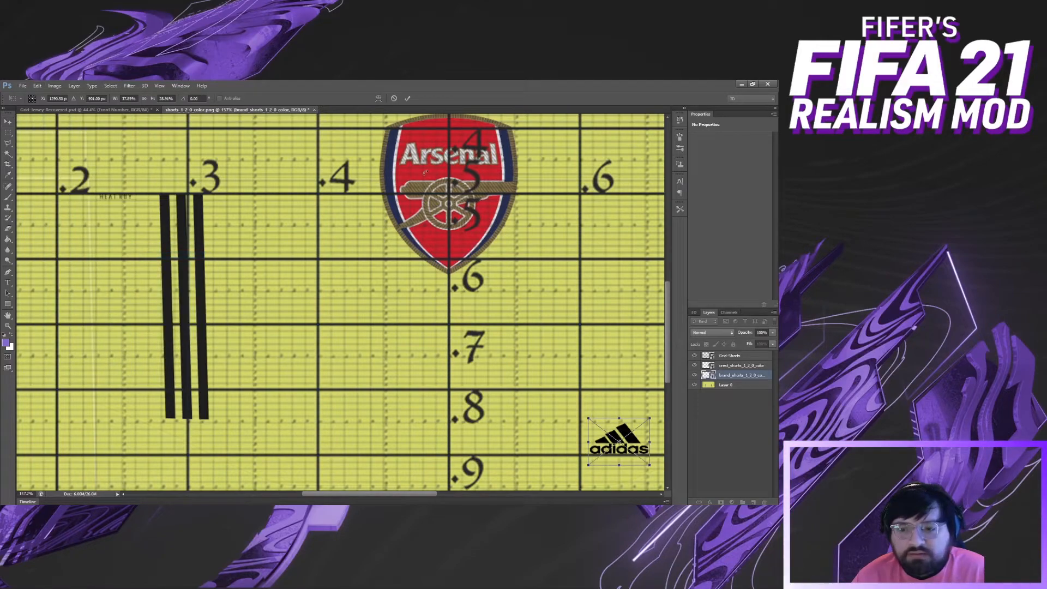
{"action": "key", "text": "Escape"}
Scale the Arsenal crest down to about 37% and place it between .3 and .4 across, just above the .9 line
{"action": "left_click", "coordinate": [424, 172]}
{"action": "left_click", "coordinate": [38, 87]}
{"action": "mouse_move", "coordinate": [66, 245]}
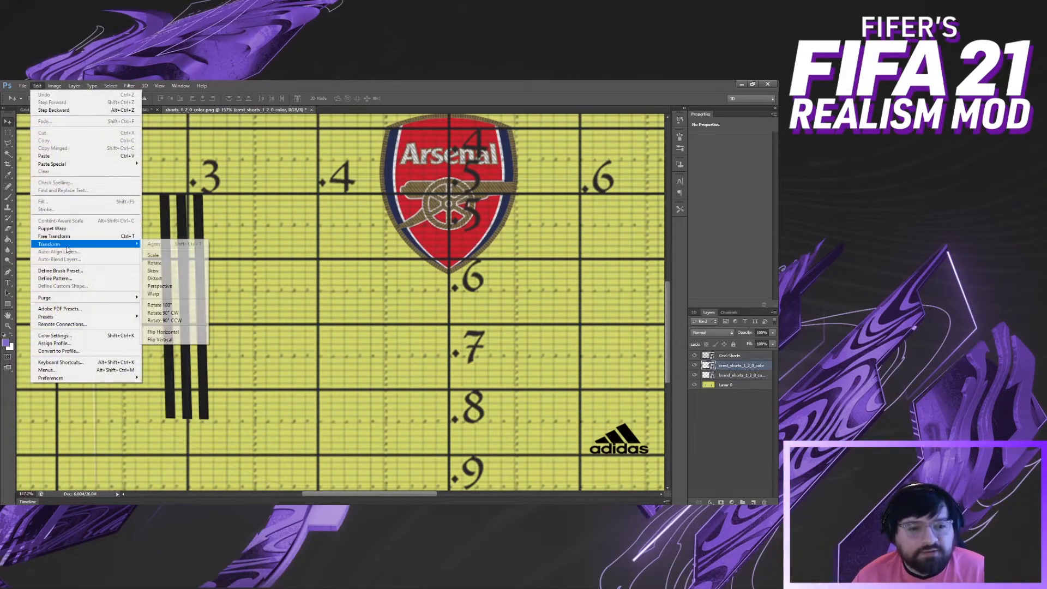
{"action": "left_click", "coordinate": [177, 263]}
{"action": "left_click_drag", "start_coordinate": [442, 158], "coordinate": [300, 337]}
{"action": "left_click_drag", "start_coordinate": [387, 290], "coordinate": [262, 419]}
{"action": "scroll", "coordinate": [262, 376], "scroll_direction": "down", "scroll_amount": 3}
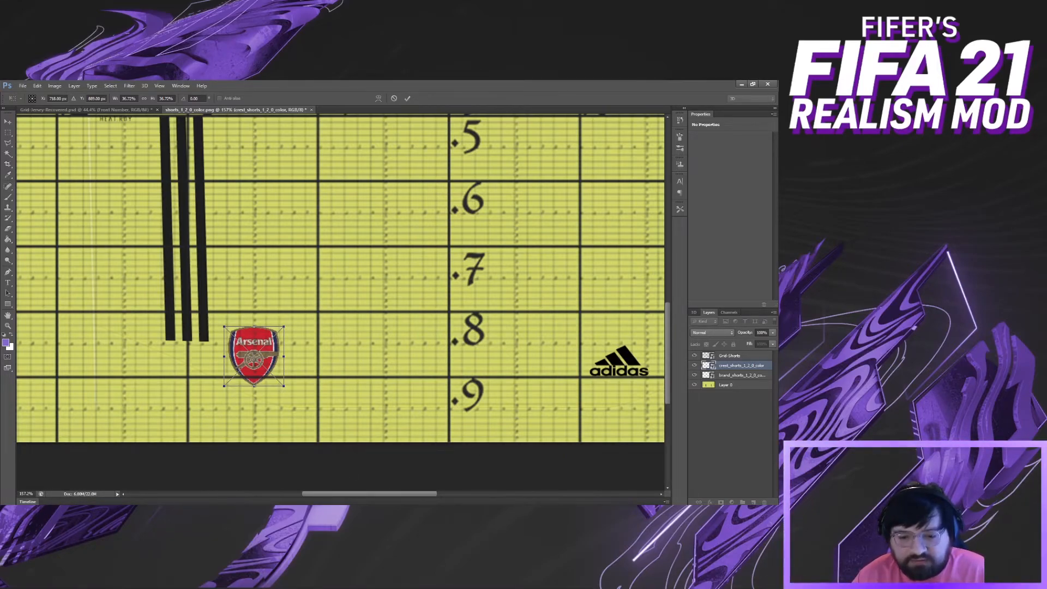
Check the shorts team hotspot's x bound in FIFA Editor Tool, and move the crest in Photoshop so its left edge sits at about .347
{"action": "key", "text": "alt+Tab"}
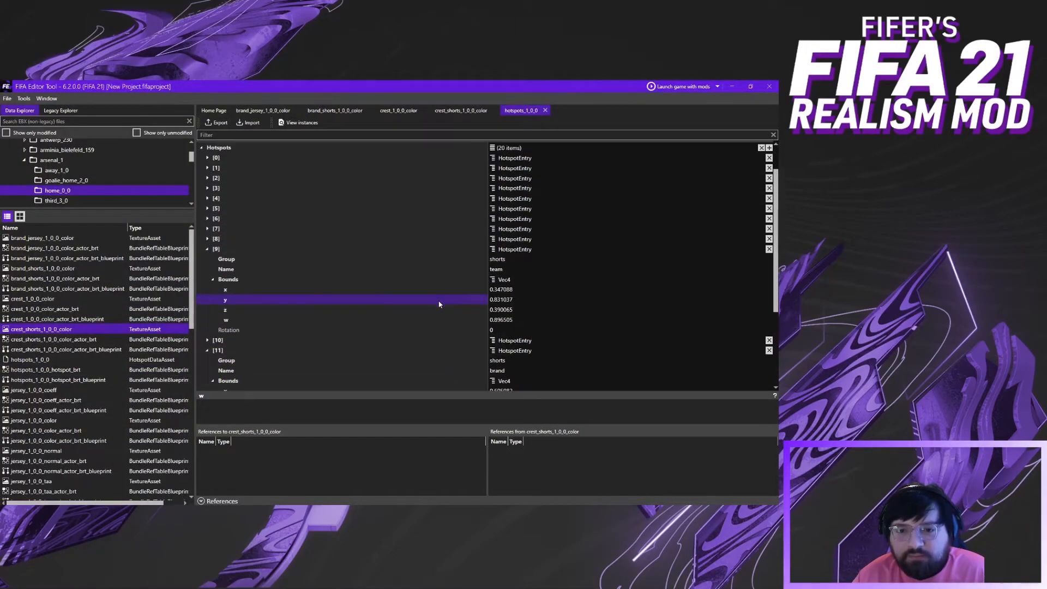
{"action": "left_click", "coordinate": [207, 350]}
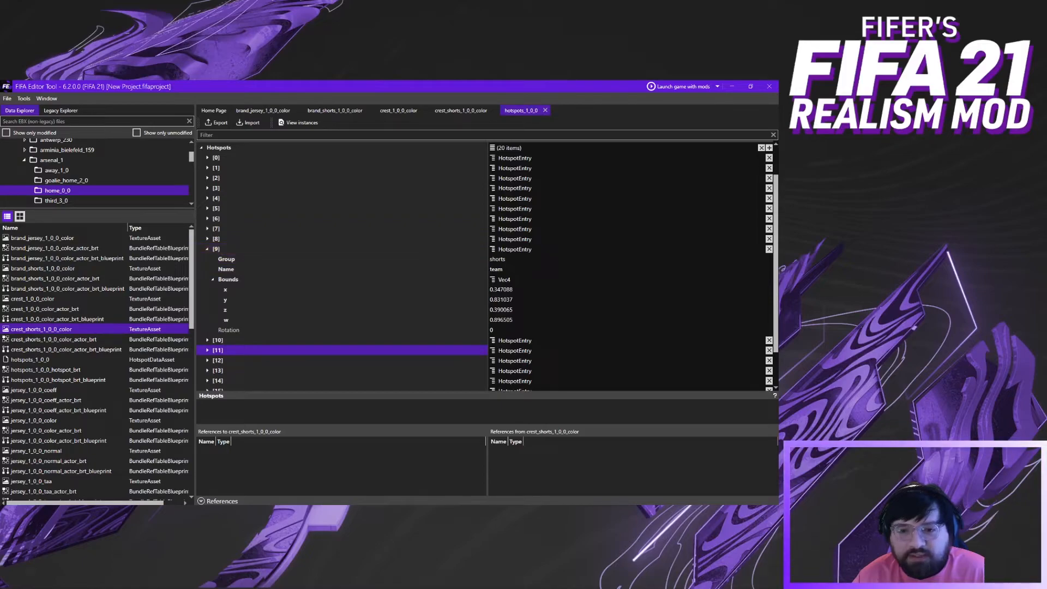
{"action": "mouse_move", "coordinate": [503, 269]}
{"action": "left_mouse_down"}
{"action": "mouse_move", "coordinate": [476, 271]}
{"action": "mouse_move", "coordinate": [485, 266]}
{"action": "left_mouse_up"}
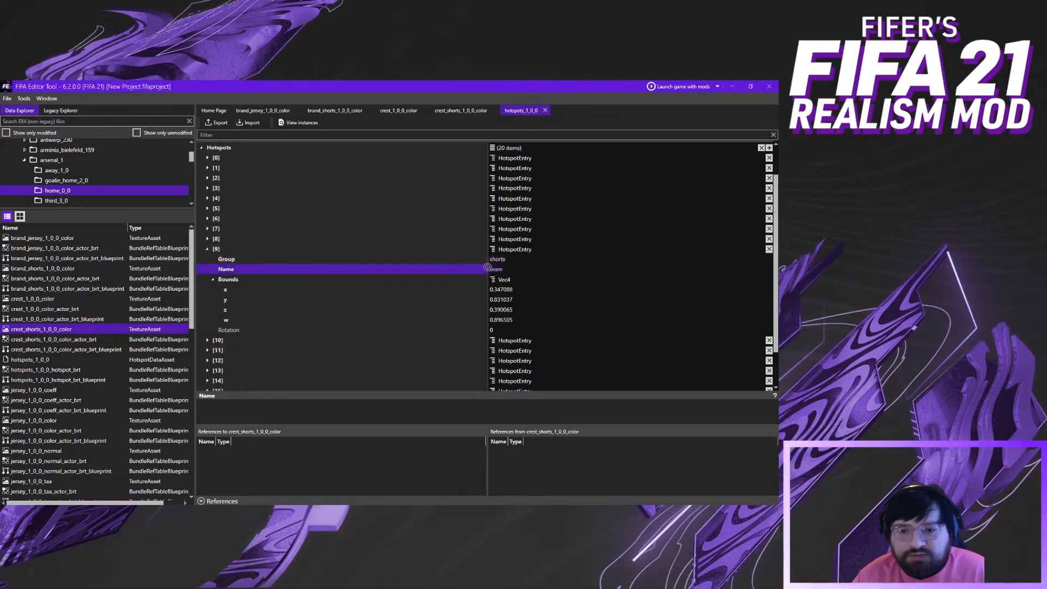
{"action": "left_click", "coordinate": [514, 290]}
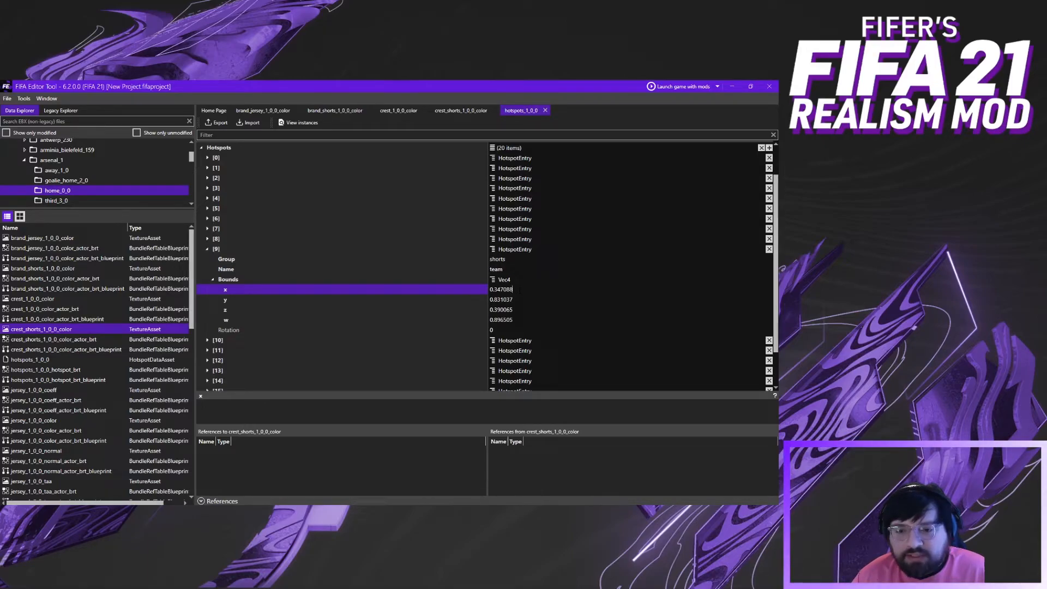
{"action": "left_click", "coordinate": [732, 86]}
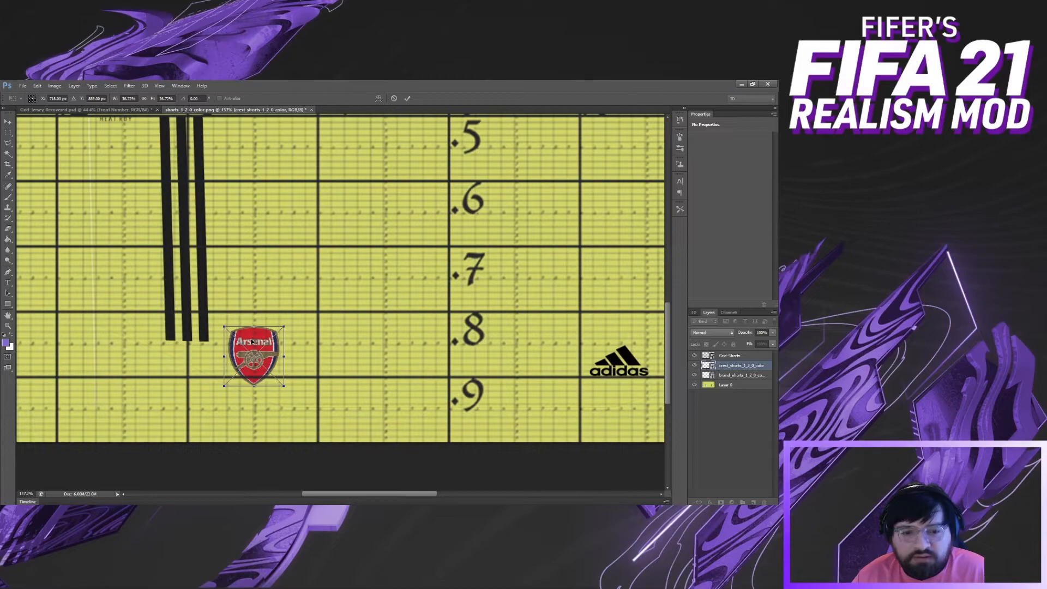
{"action": "scroll", "coordinate": [264, 361], "scroll_direction": "down", "scroll_amount": 3}
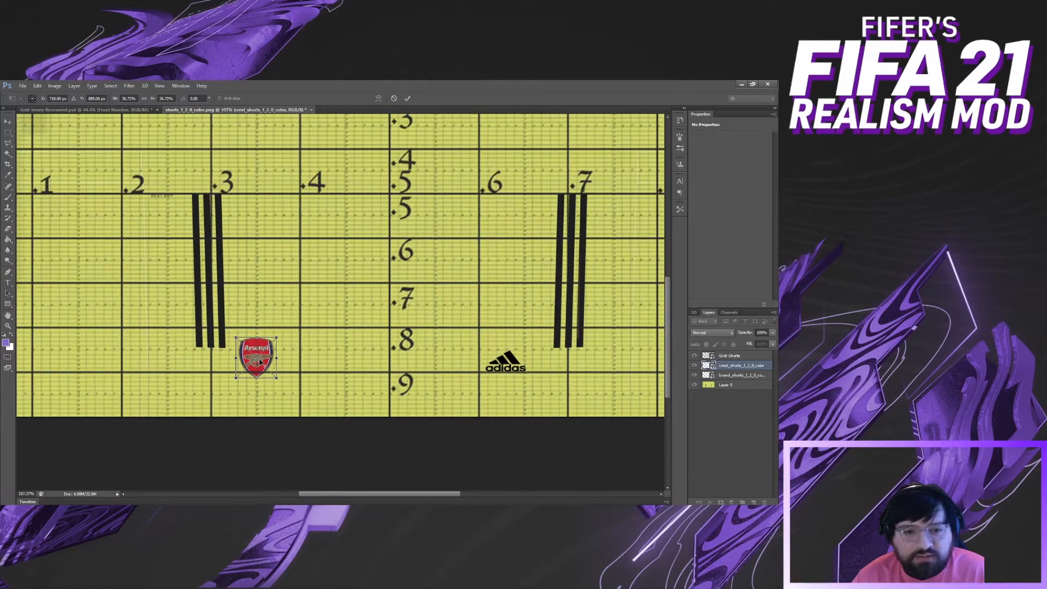
{"action": "scroll", "coordinate": [266, 357], "scroll_direction": "up", "scroll_amount": 2}
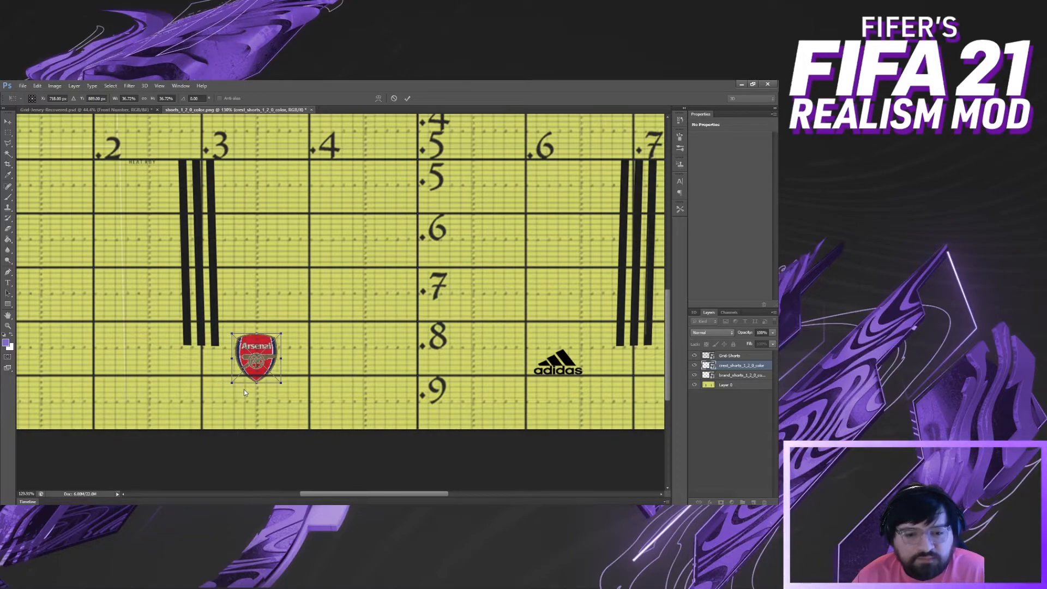
{"action": "left_click_drag", "start_coordinate": [254, 373], "coordinate": [272, 374]}
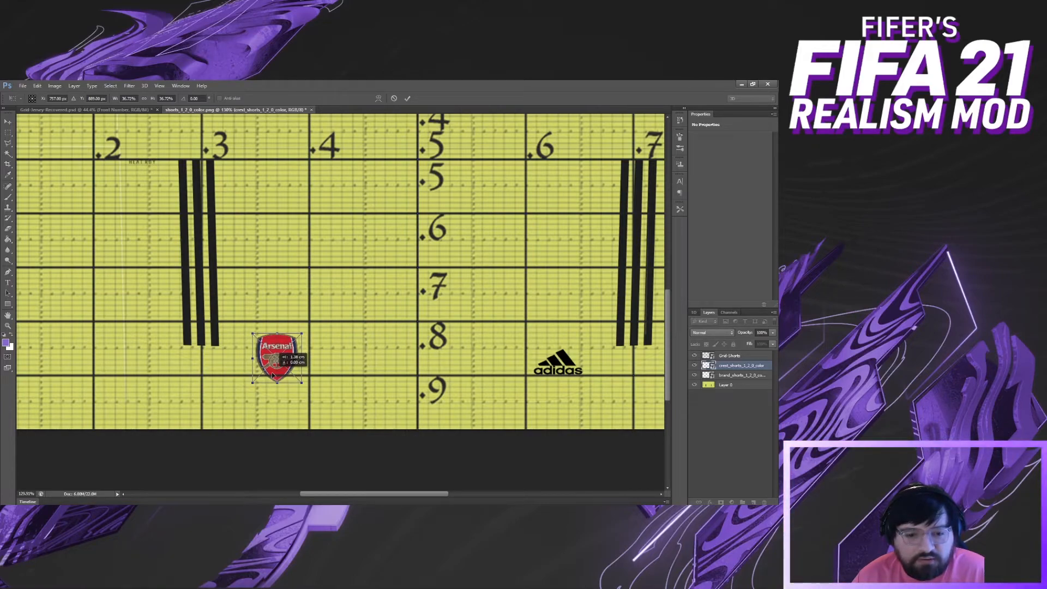
{"action": "left_click_drag", "start_coordinate": [272, 374], "coordinate": [272, 374]}
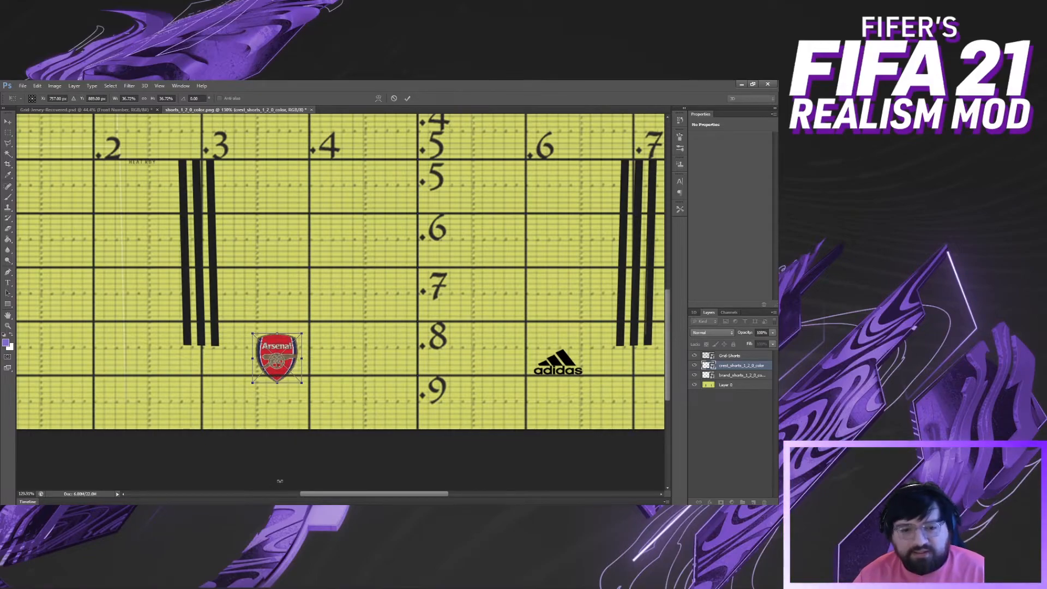
Check the shorts team hotspot's y bound in FIFA Editor Tool, and lower the crest's upper edge in Photoshop to about .831
{"action": "key", "text": "alt+Tab"}
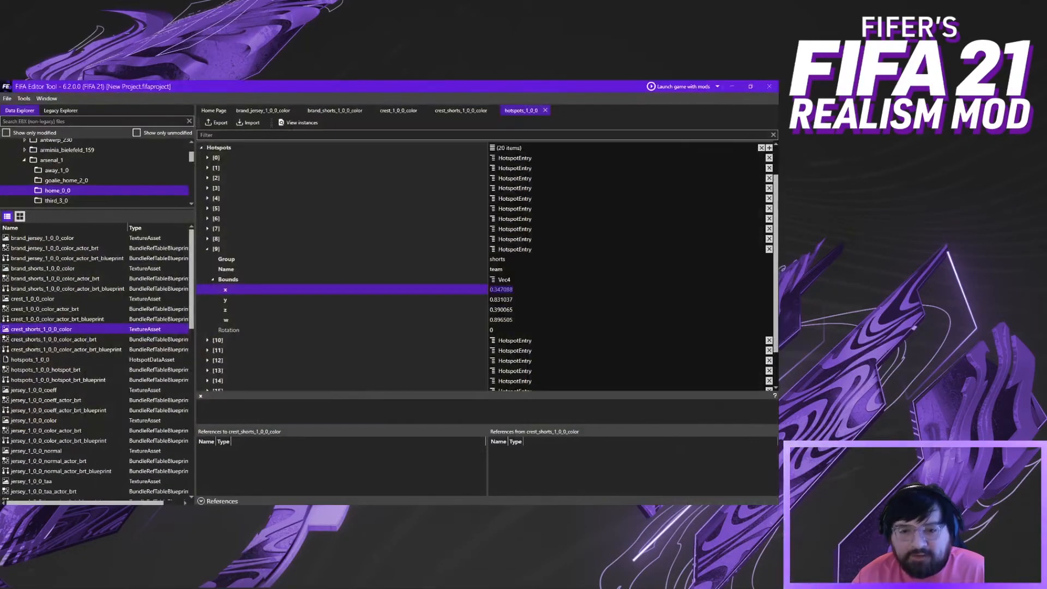
{"action": "left_click", "coordinate": [481, 301]}
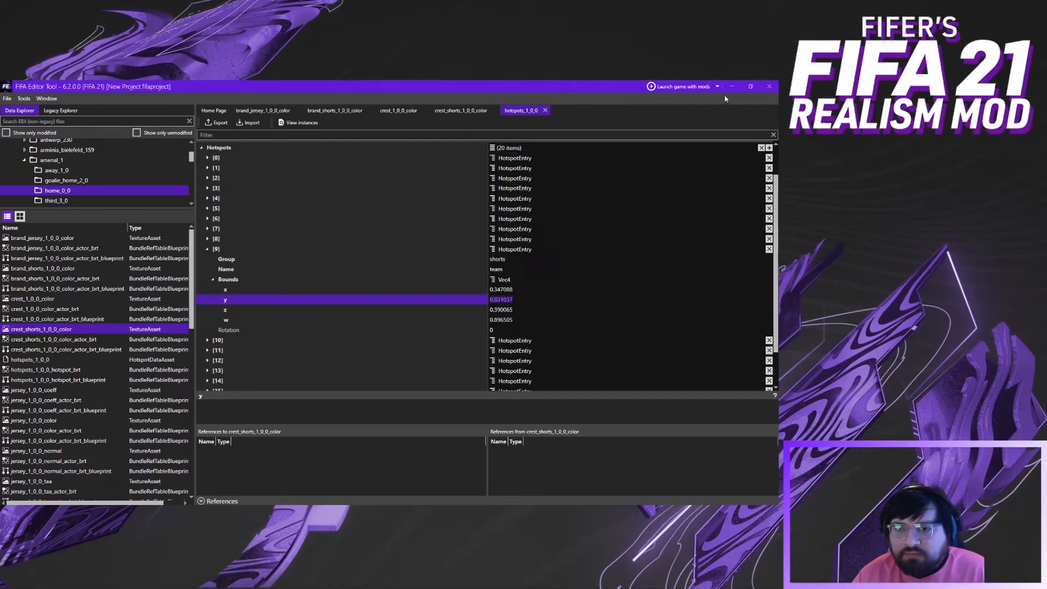
{"action": "key", "text": "alt+Tab"}
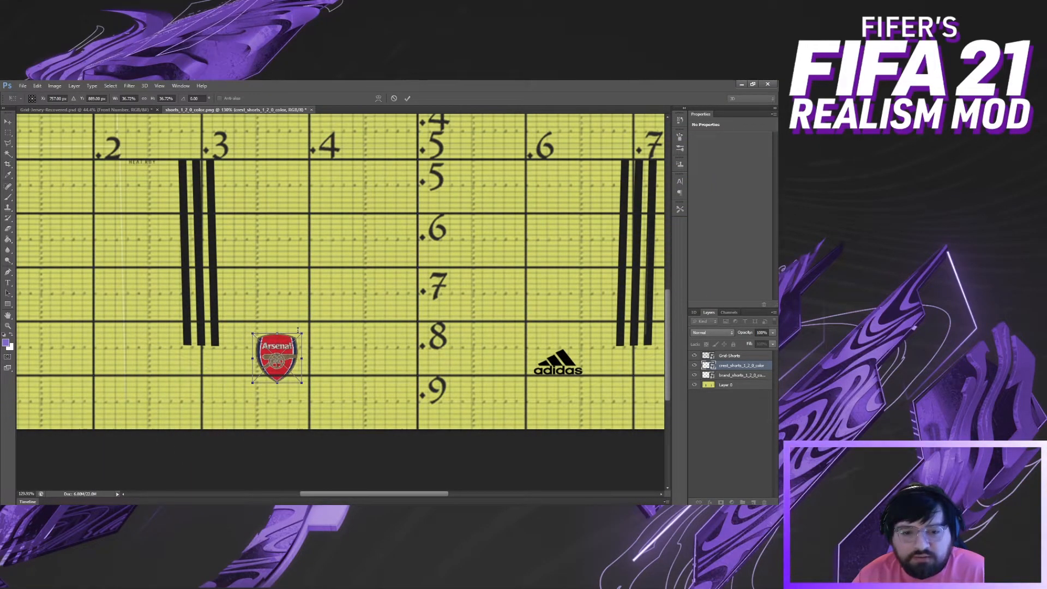
{"action": "left_click_drag", "start_coordinate": [277, 332], "coordinate": [277, 339]}
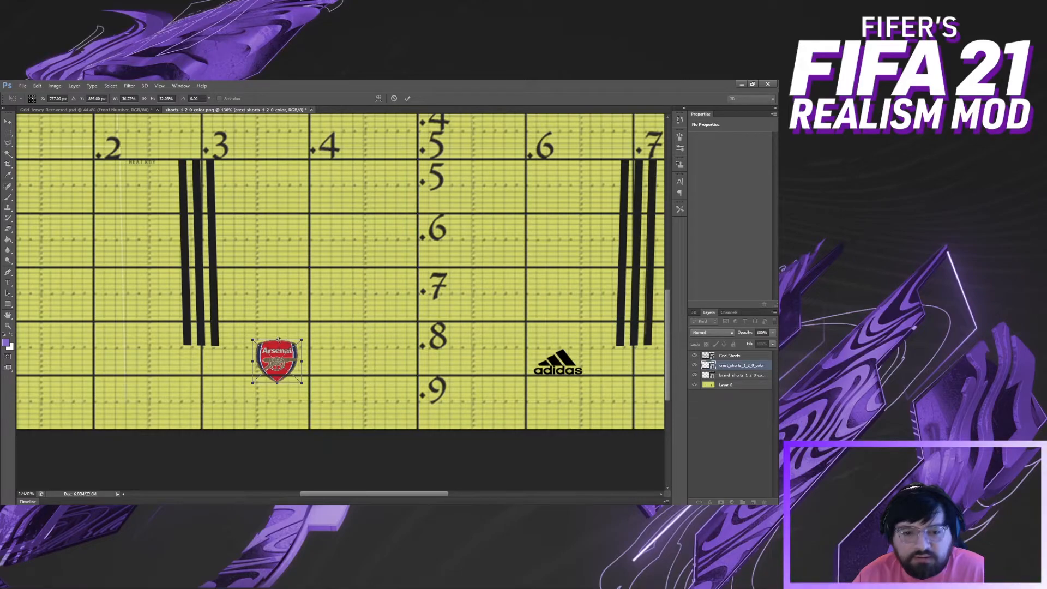
Check the shorts team hotspot's z bound in FIFA Editor Tool, and narrow the crest in Photoshop so its right edge sits at about .39
{"action": "key", "text": "alt+Tab"}
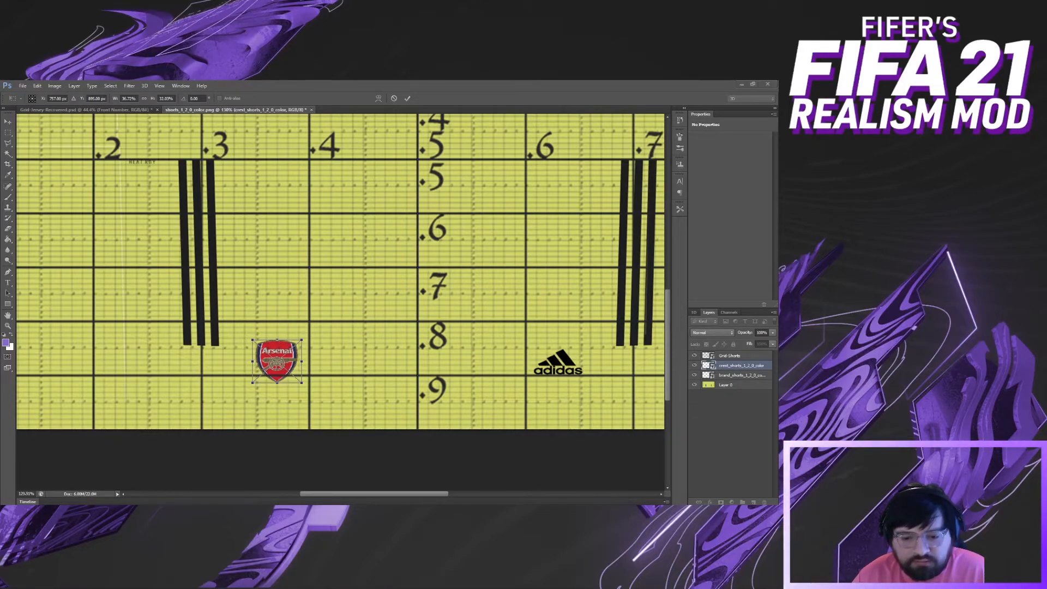
{"action": "left_click", "coordinate": [466, 307]}
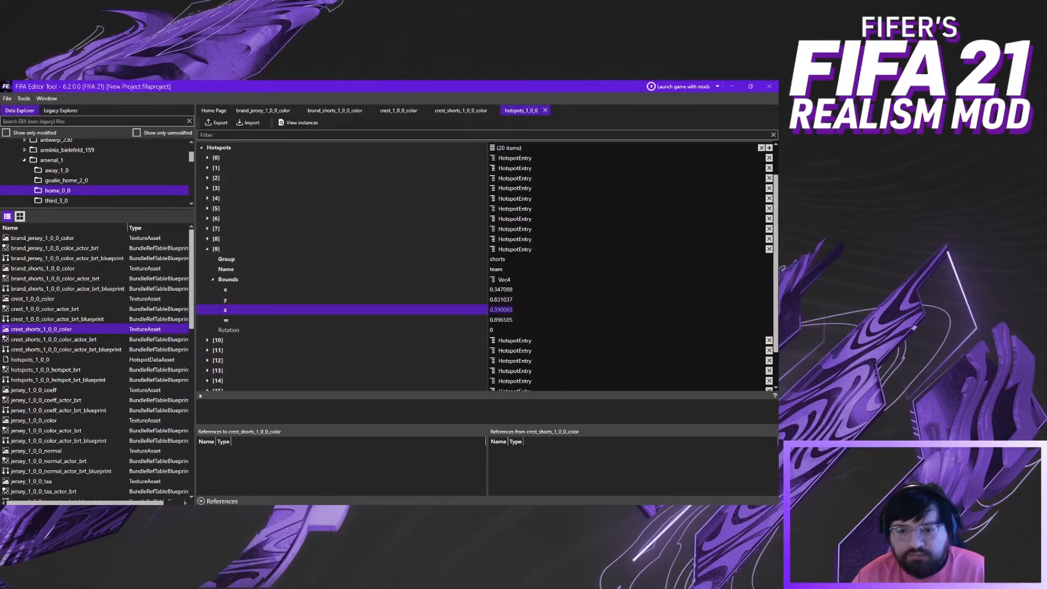
{"action": "key", "text": "alt+Tab"}
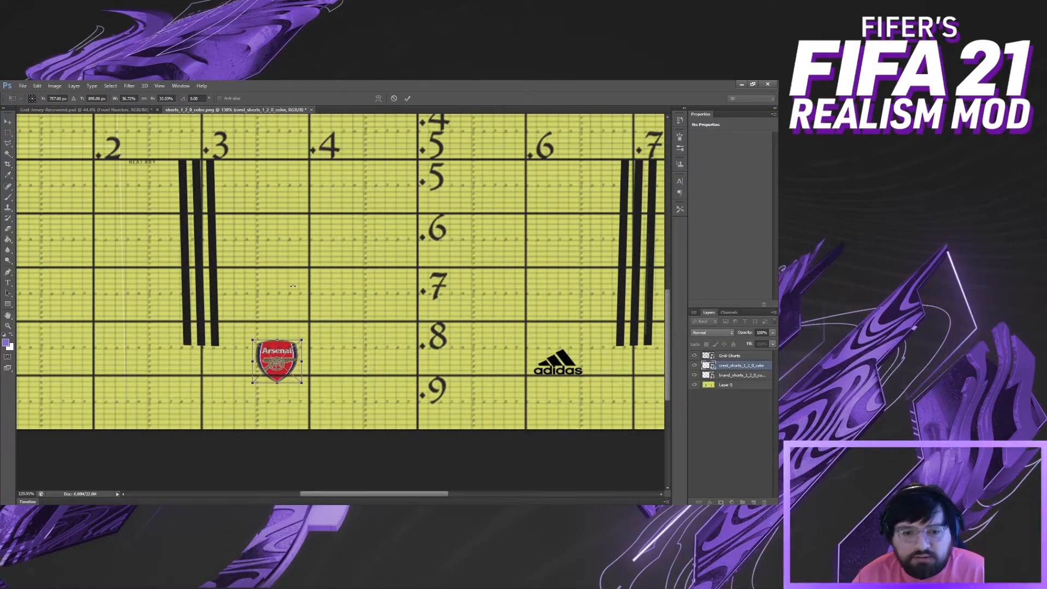
{"action": "left_click_drag", "start_coordinate": [300, 362], "coordinate": [297, 362]}
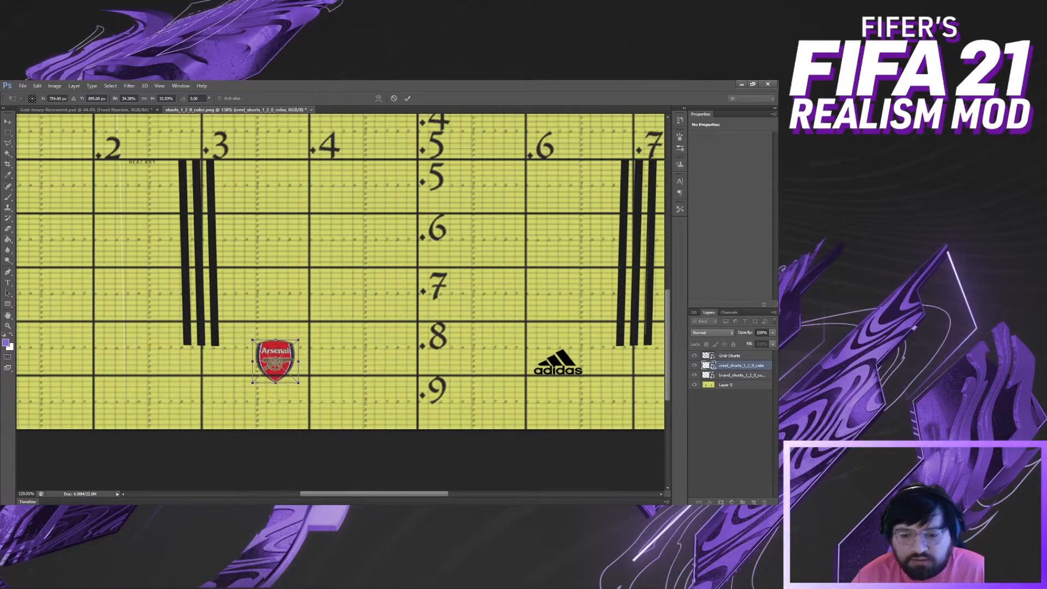
Check the shorts team hotspot's w bound in FIFA Editor Tool, and raise the crest's lower edge in Photoshop to about .896
{"action": "mouse_move", "coordinate": [396, 510]}
{"action": "left_click", "coordinate": [395, 484]}
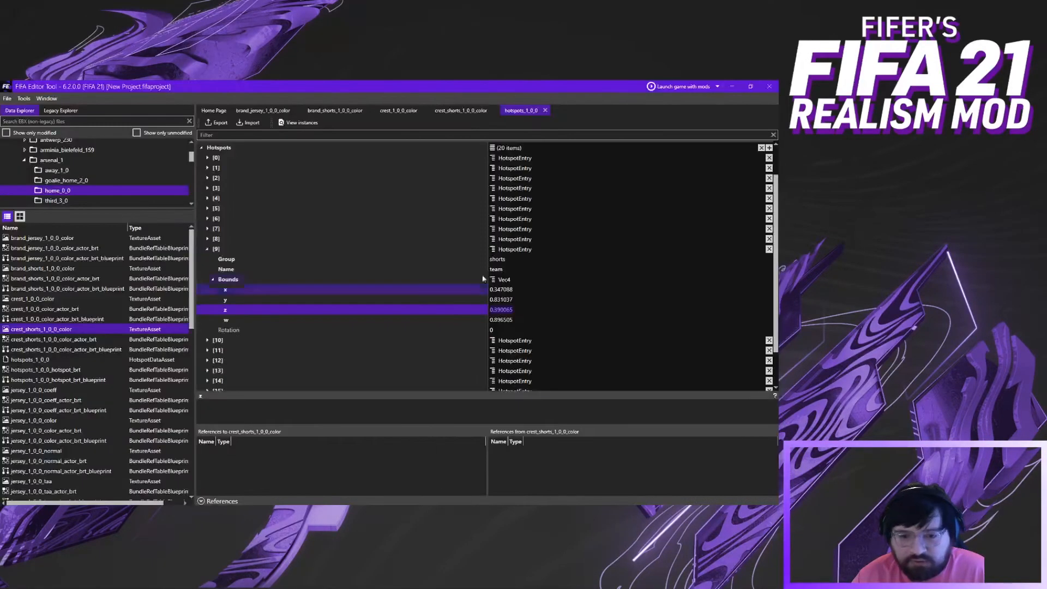
{"action": "left_click", "coordinate": [480, 321]}
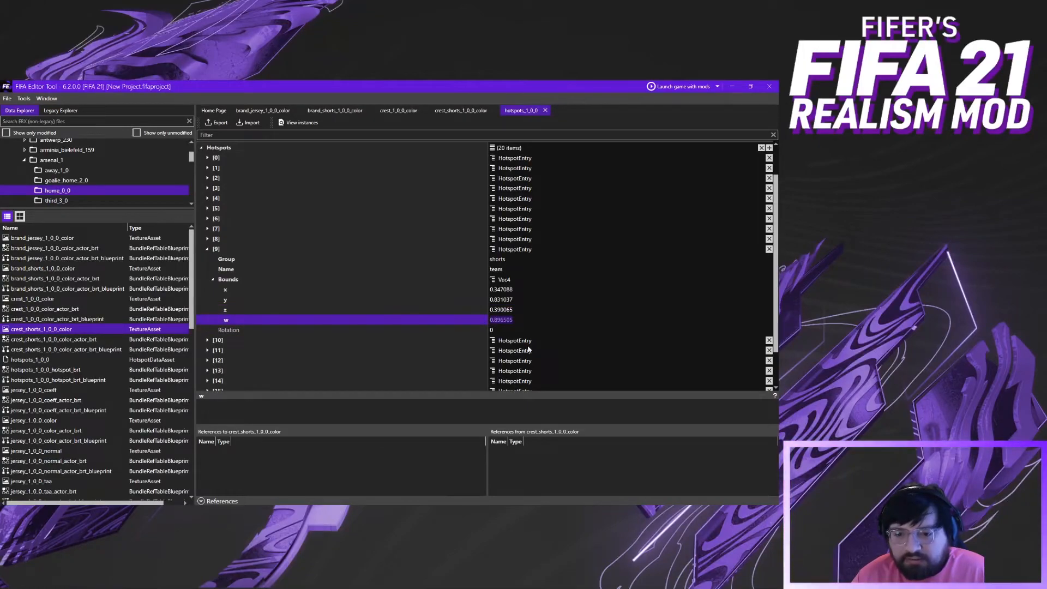
{"action": "left_click", "coordinate": [732, 87]}
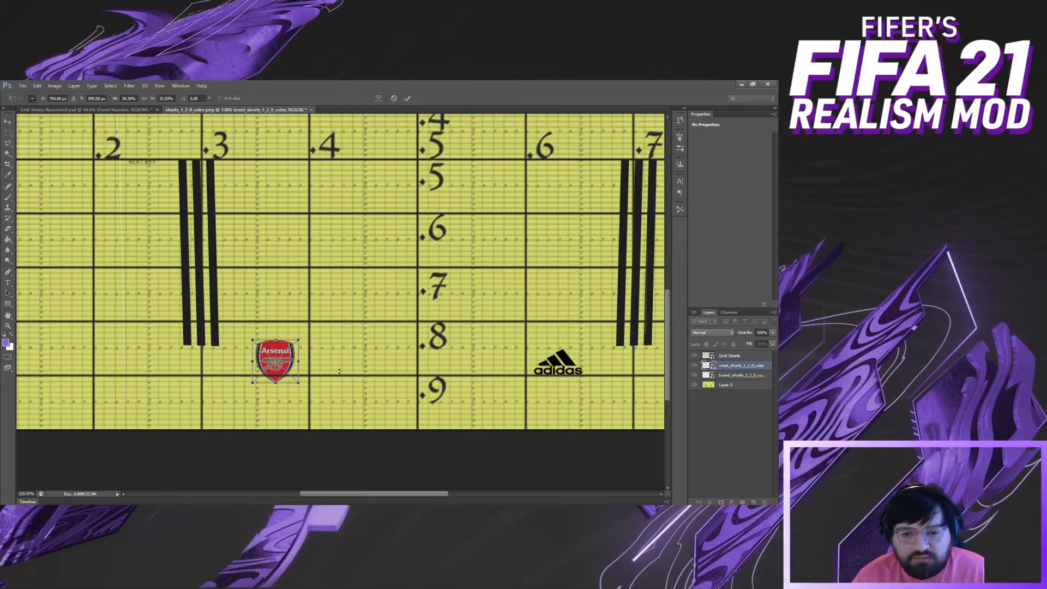
{"action": "left_click_drag", "start_coordinate": [276, 383], "coordinate": [275, 371]}
{"action": "key", "text": "ctrl+z"}
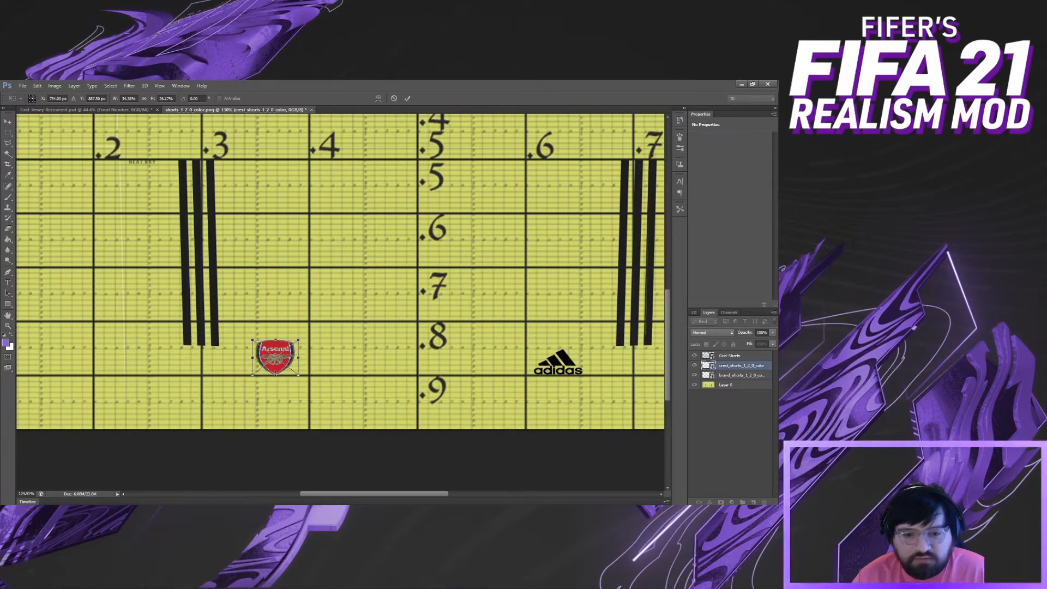
{"action": "scroll", "coordinate": [271, 405], "scroll_direction": "up", "scroll_amount": 3}
{"action": "scroll", "coordinate": [284, 338], "scroll_direction": "up", "scroll_amount": 4}
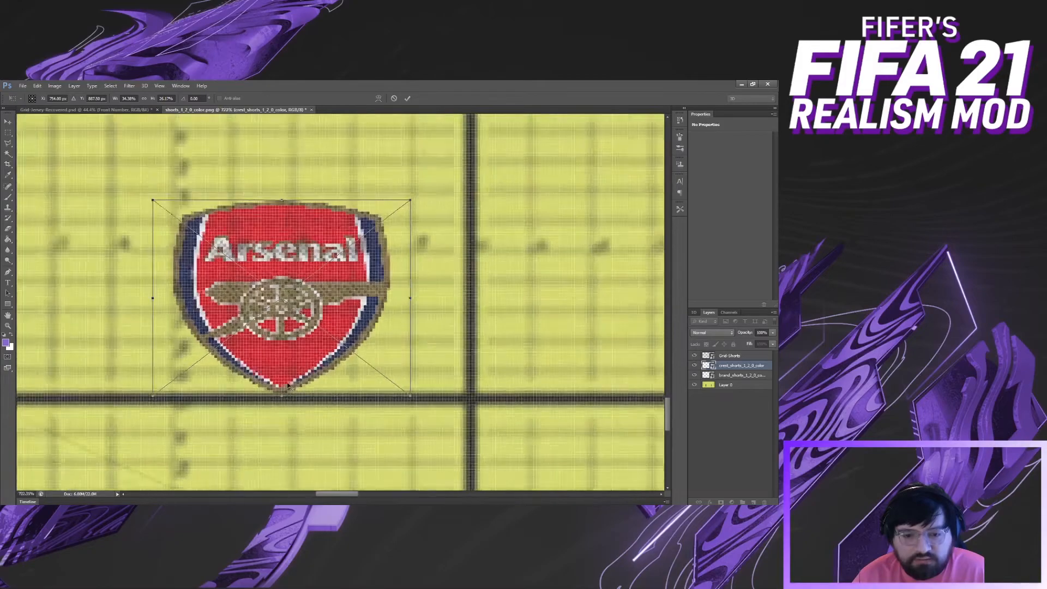
{"action": "scroll", "coordinate": [287, 386], "scroll_direction": "down", "scroll_amount": 1}
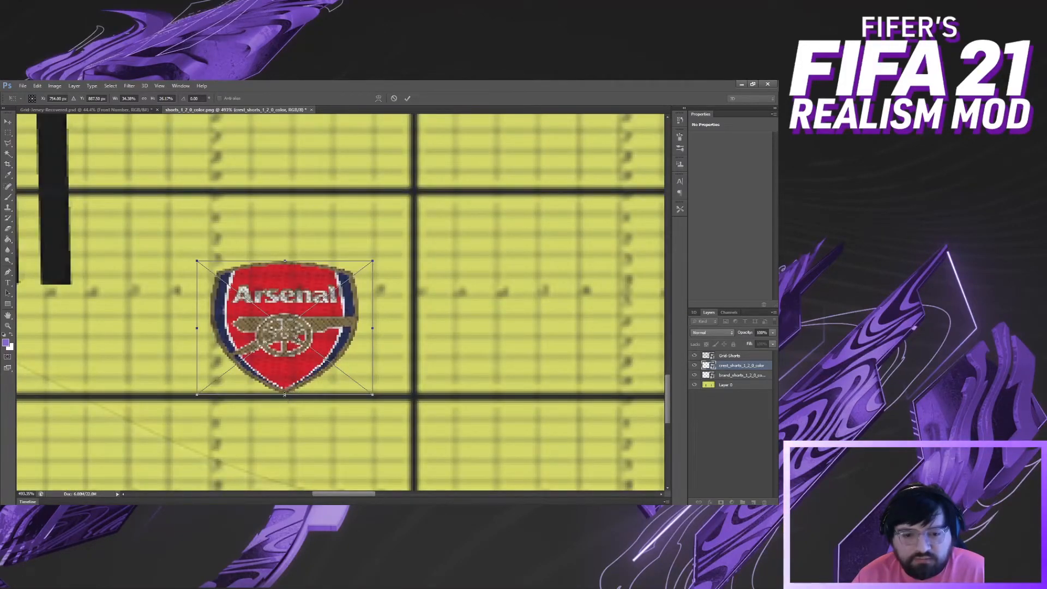
{"action": "left_click_drag", "start_coordinate": [284, 394], "coordinate": [285, 384]}
Apply the Arsenal crest's transform and hide the Grid-Shorts layer to view the whole shorts image
{"action": "scroll", "coordinate": [382, 361], "scroll_direction": "down", "scroll_amount": 6}
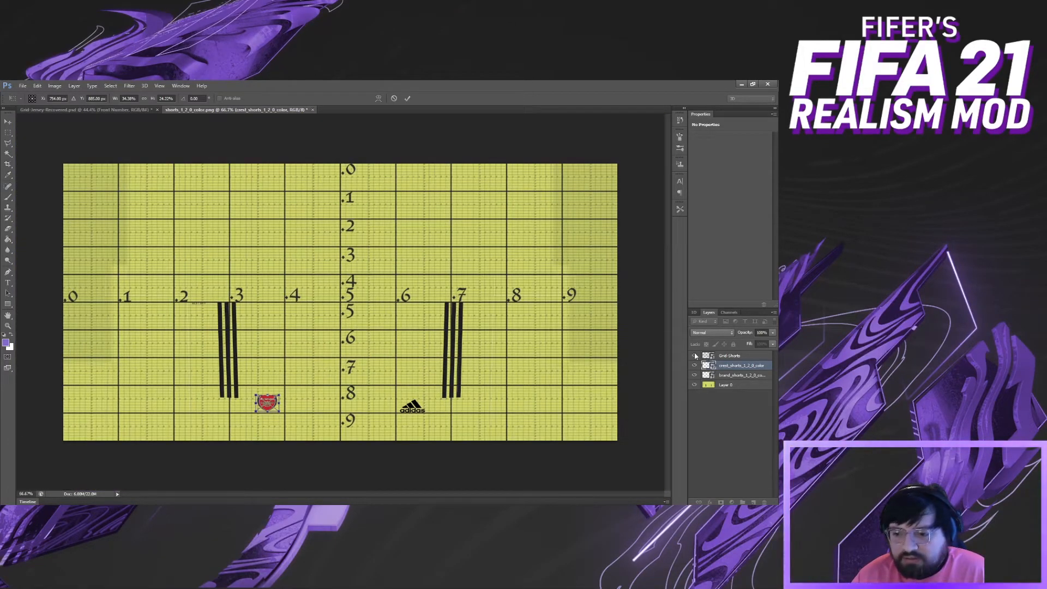
{"action": "left_click", "coordinate": [408, 98]}
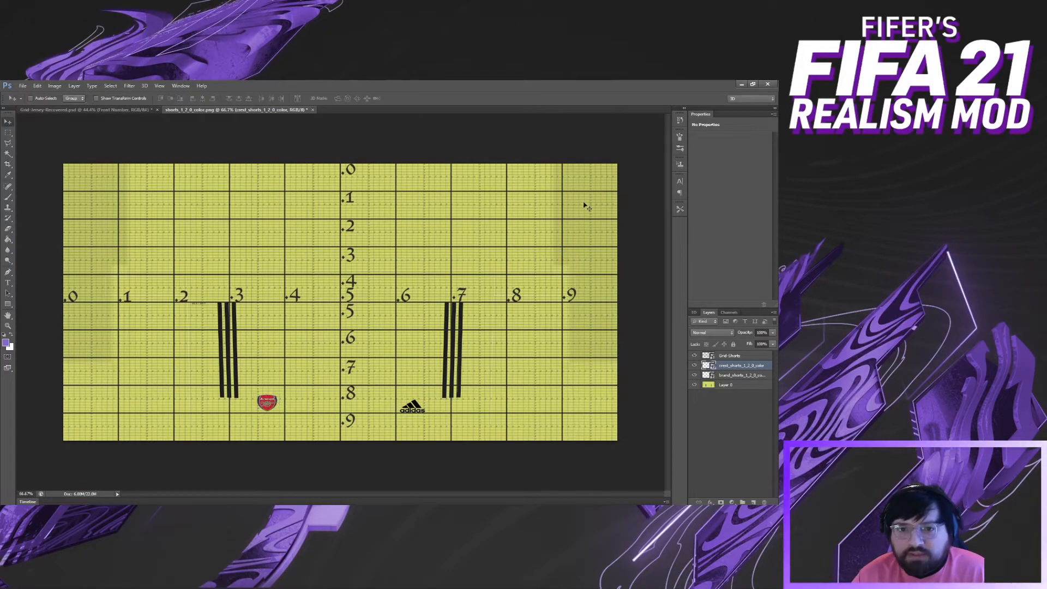
{"action": "left_click", "coordinate": [694, 356]}
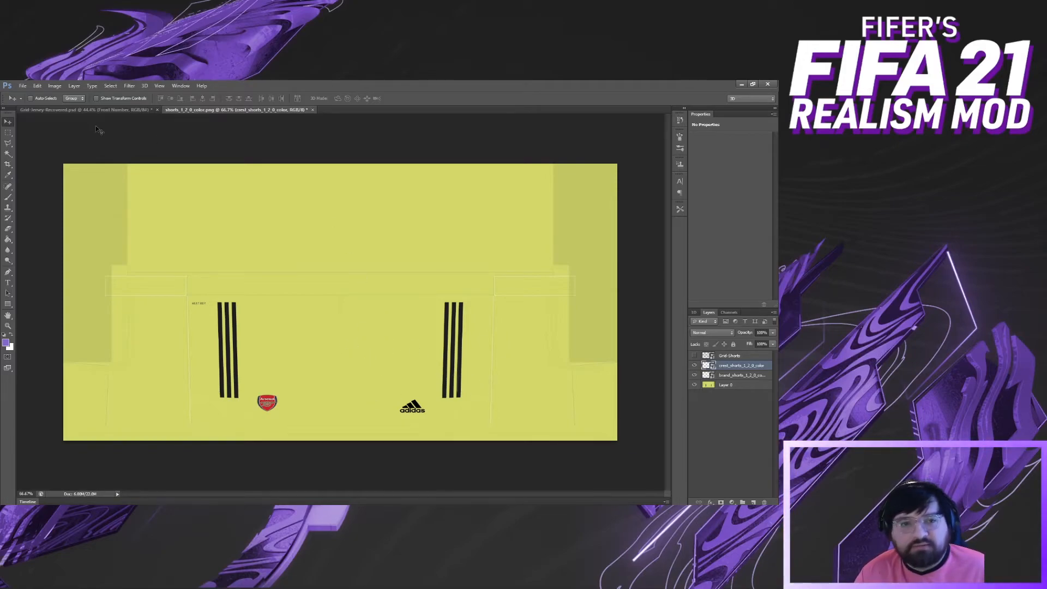
Review the placements in the Grid-Jersey document, and return to the shorts document with its Grid-Shorts layer shown
{"action": "left_click", "coordinate": [76, 110]}
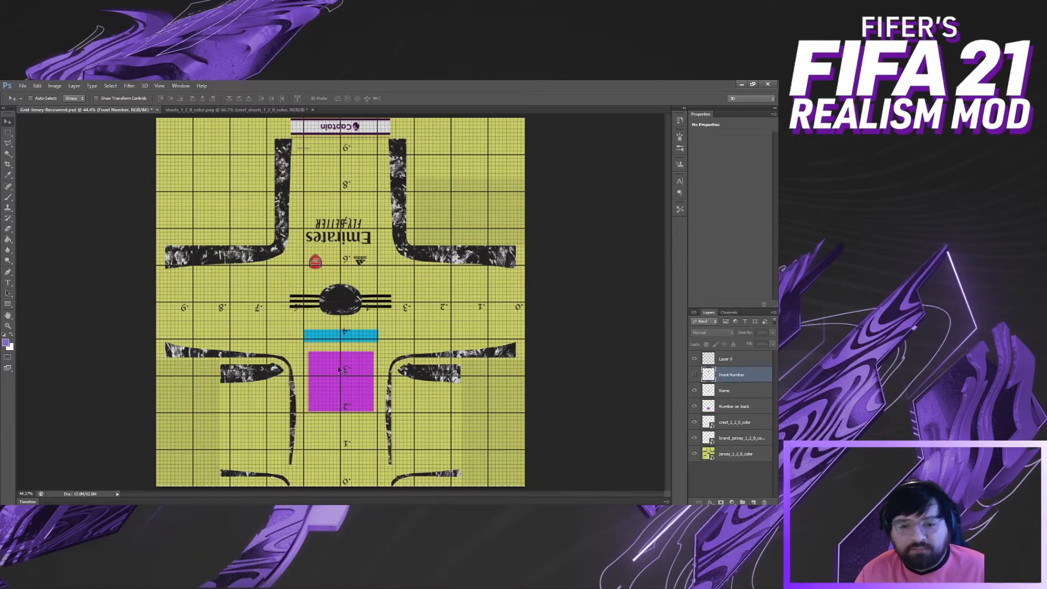
{"action": "left_click", "coordinate": [265, 112]}
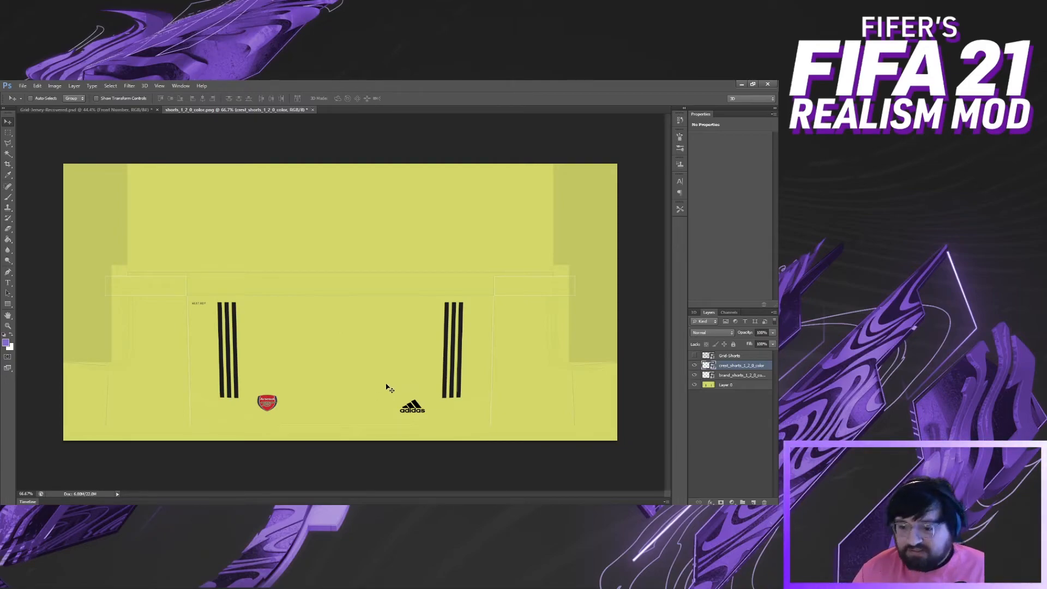
{"action": "left_click", "coordinate": [695, 355]}
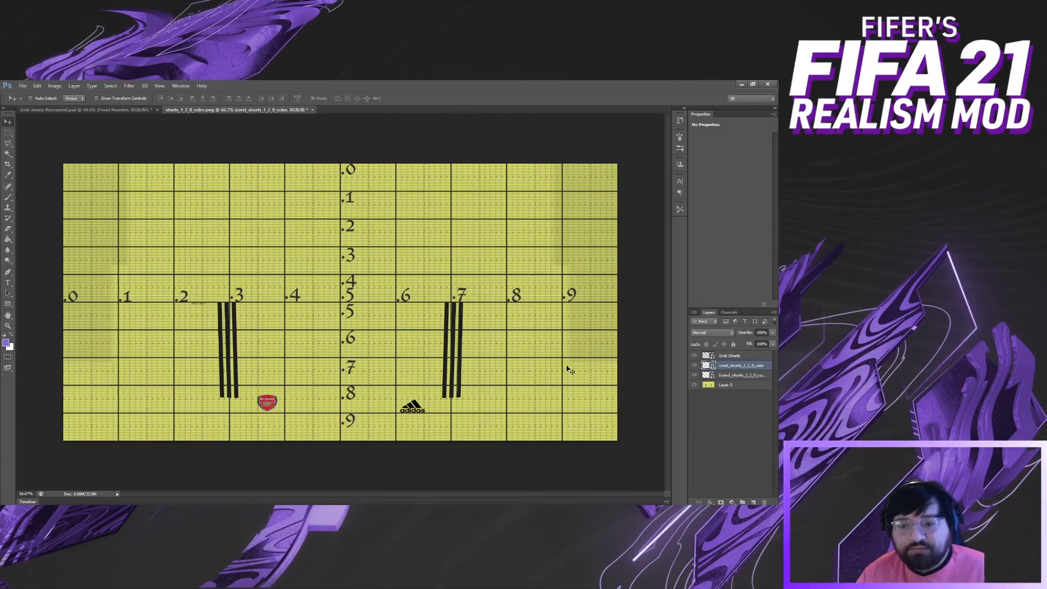
Hide the Grid-Shorts, crest and brand layers to leave only the base shorts image showing
{"action": "left_click", "coordinate": [694, 356]}
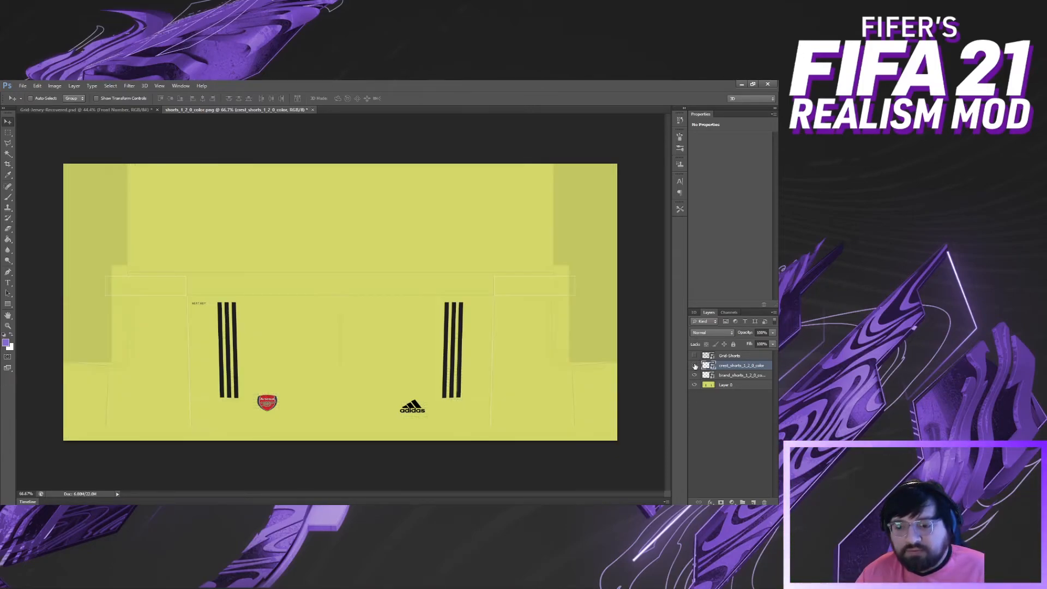
{"action": "left_click", "coordinate": [694, 365]}
{"action": "left_click", "coordinate": [694, 375]}
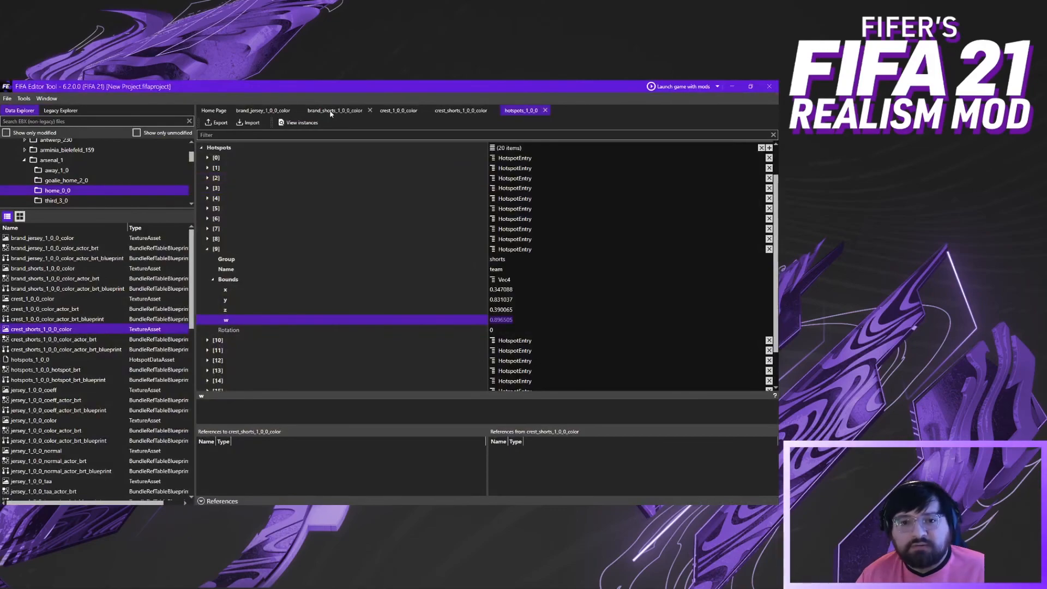
Switch to FIFA Editor Tool, view the crest_shorts_1_0_0_color texture, and open shorts_1_0_0_color from Arsenal's home_0_0 folder
{"action": "left_click", "coordinate": [459, 111]}
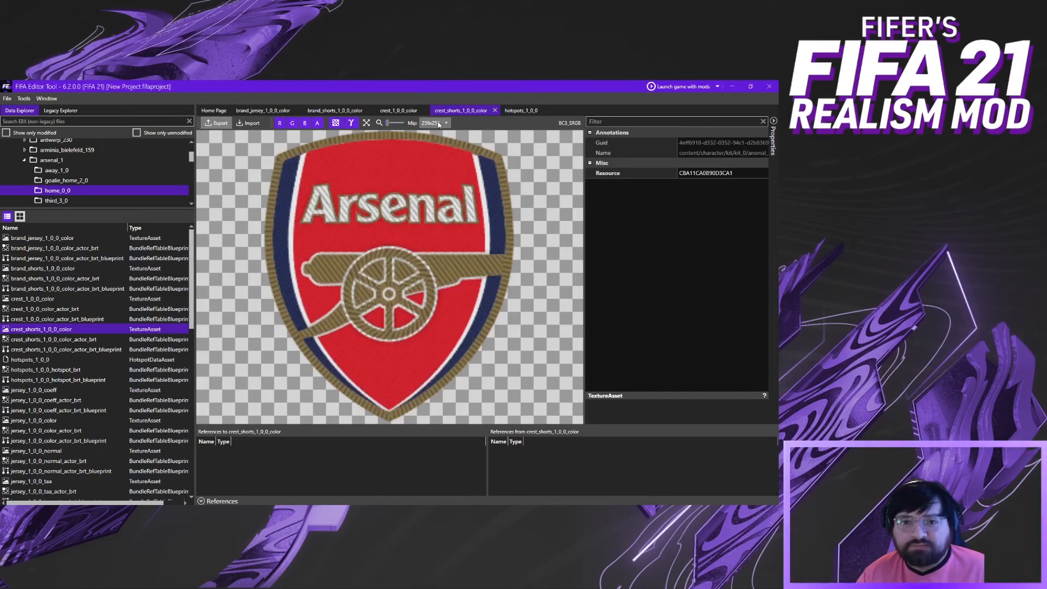
{"action": "scroll", "coordinate": [58, 405], "scroll_direction": "down", "scroll_amount": 2}
{"action": "scroll", "coordinate": [58, 404], "scroll_direction": "down", "scroll_amount": 4}
{"action": "left_click", "coordinate": [54, 360]}
{"action": "double_click", "coordinate": [62, 362]}
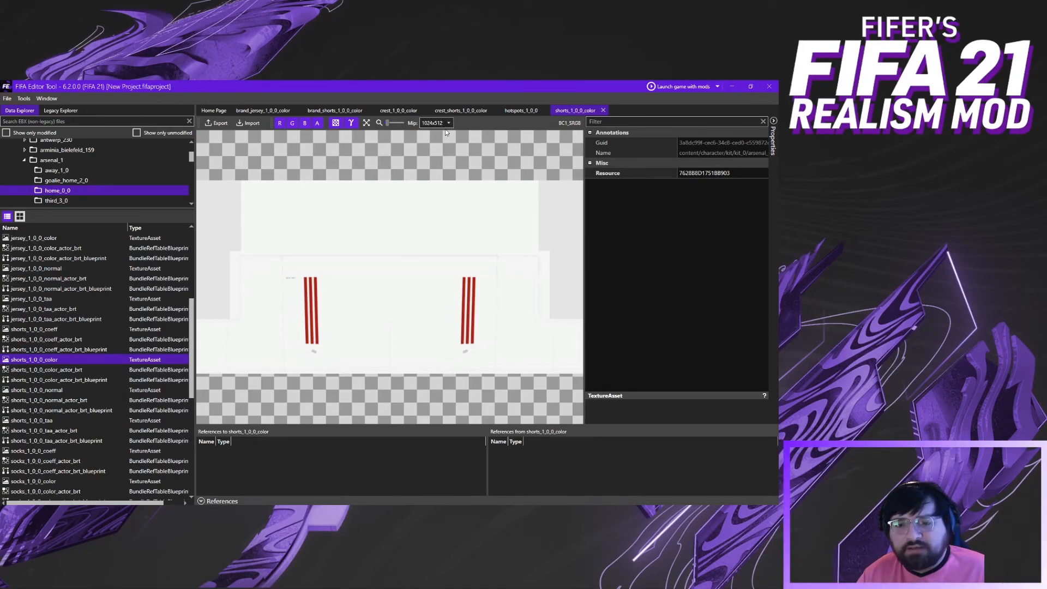
Review the hotspots_1_0_0 bounds and the shorts crest texture, and return to the shorts_1_0_0_color texture
{"action": "left_click", "coordinate": [520, 112]}
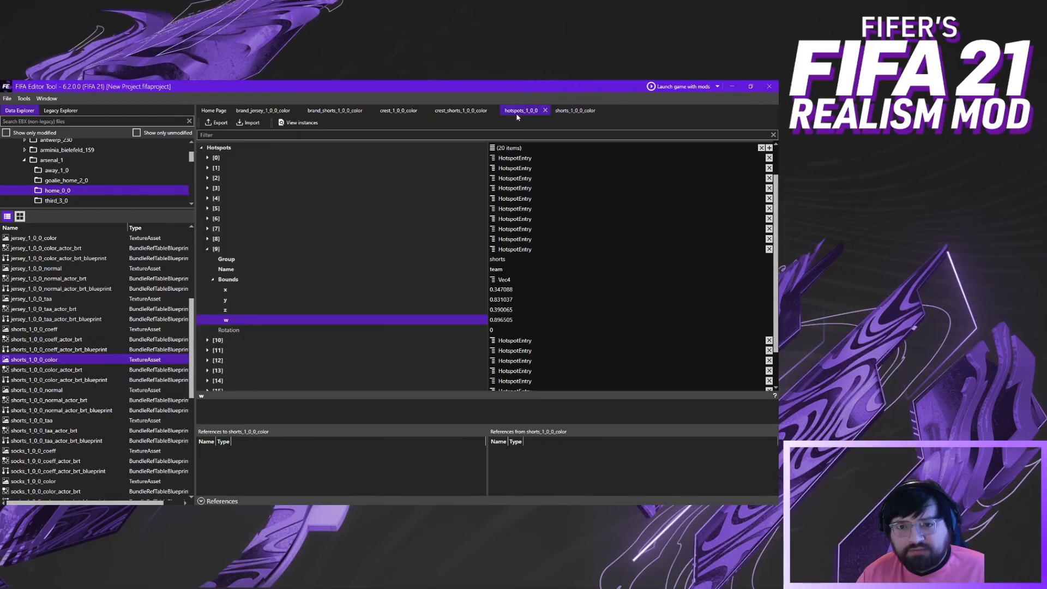
{"action": "left_click", "coordinate": [464, 112]}
{"action": "left_click", "coordinate": [579, 110]}
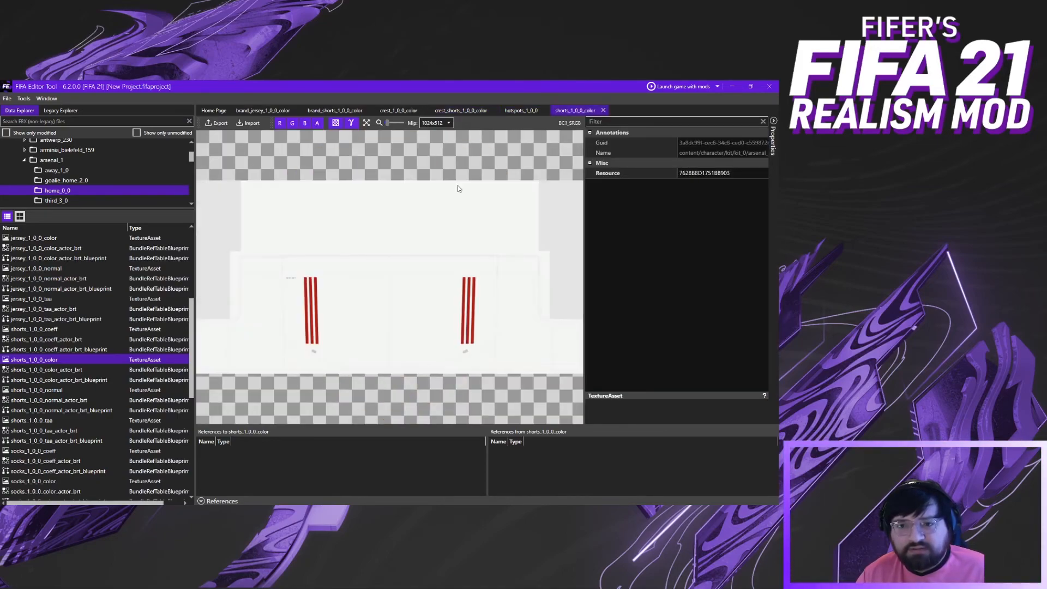